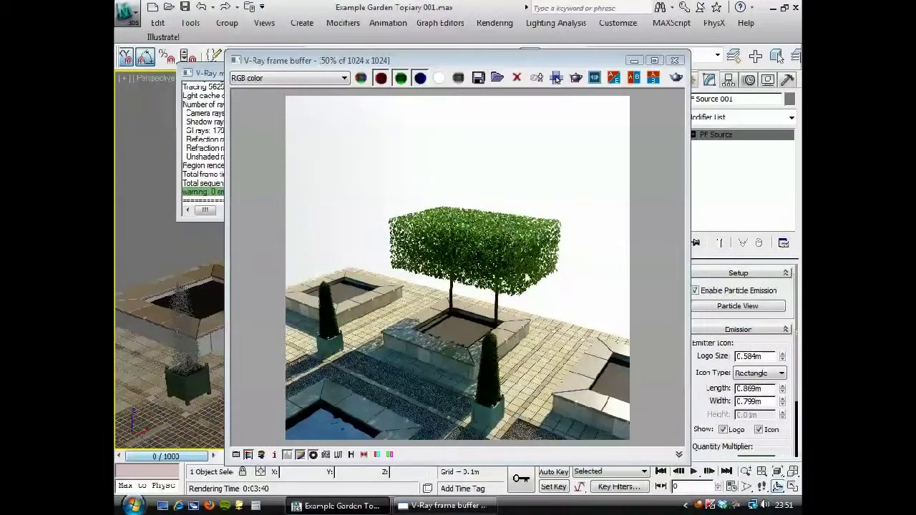
Step: In Particle View, change the leaves' Birth 001 amount to 25000
{"action": "left_click", "coordinate": [737, 306]}
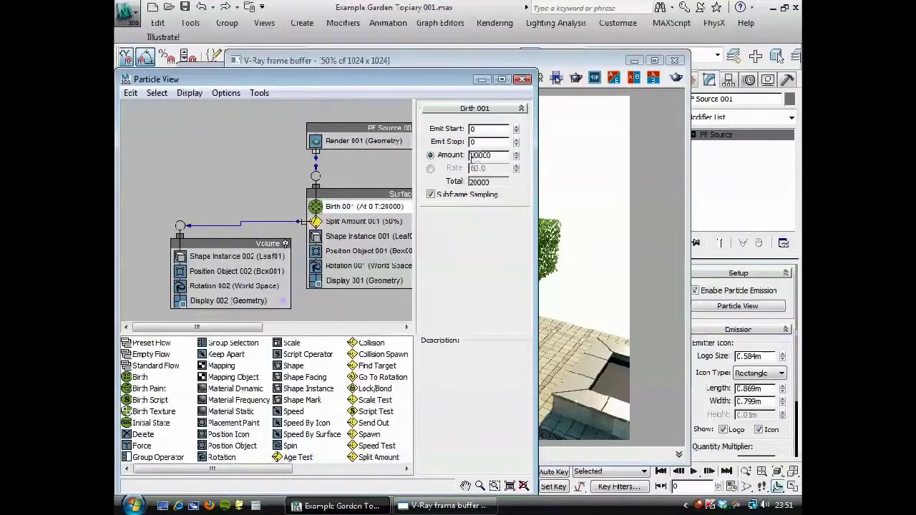
{"action": "key", "text": "Return"}
{"action": "left_click", "coordinate": [524, 78]}
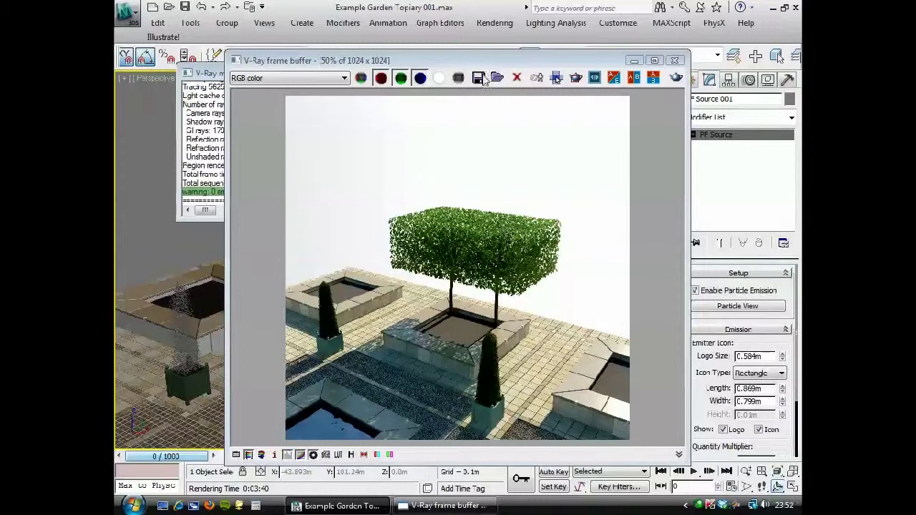
Step: Close the V-Ray frame buffer and the render messages window
{"action": "left_click_drag", "start_coordinate": [472, 64], "coordinate": [413, 81]}
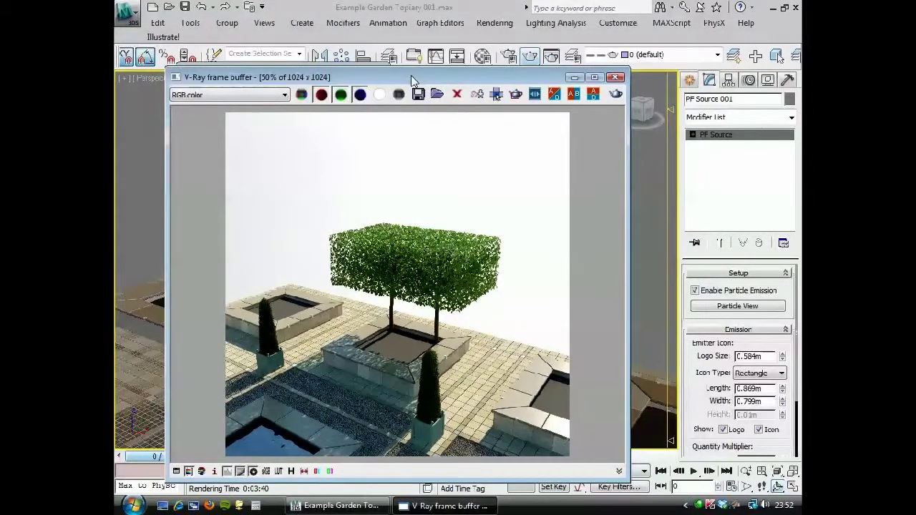
{"action": "left_click", "coordinate": [618, 78]}
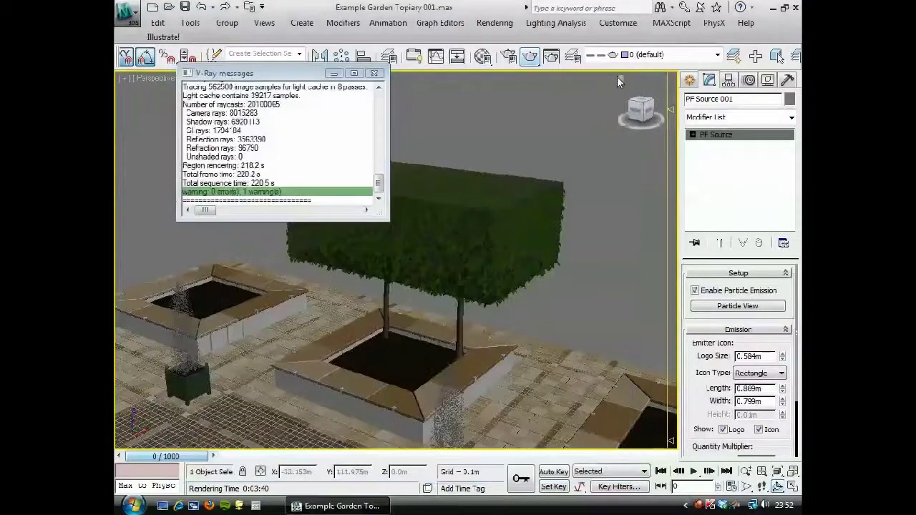
{"action": "left_click", "coordinate": [377, 69]}
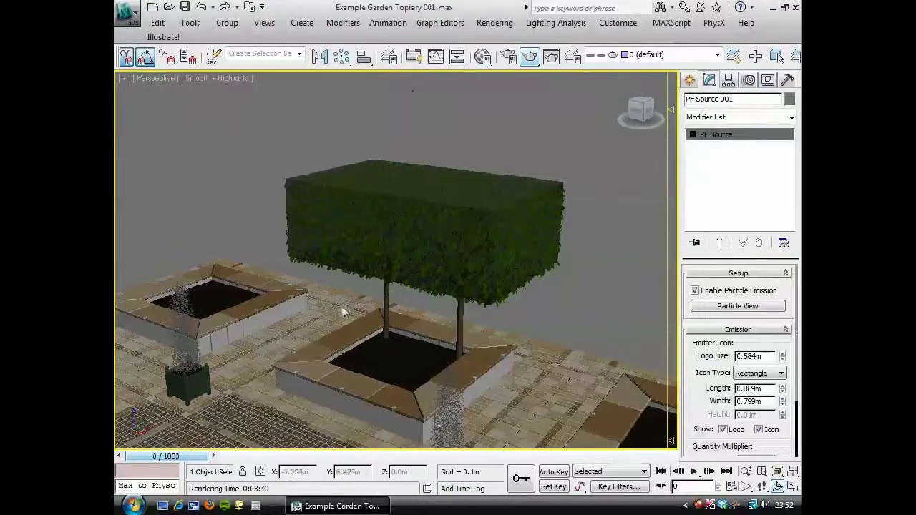
Step: In XRef Scenes, uncheck Visible for the referenced garden paving scene
{"action": "left_click", "coordinate": [126, 11]}
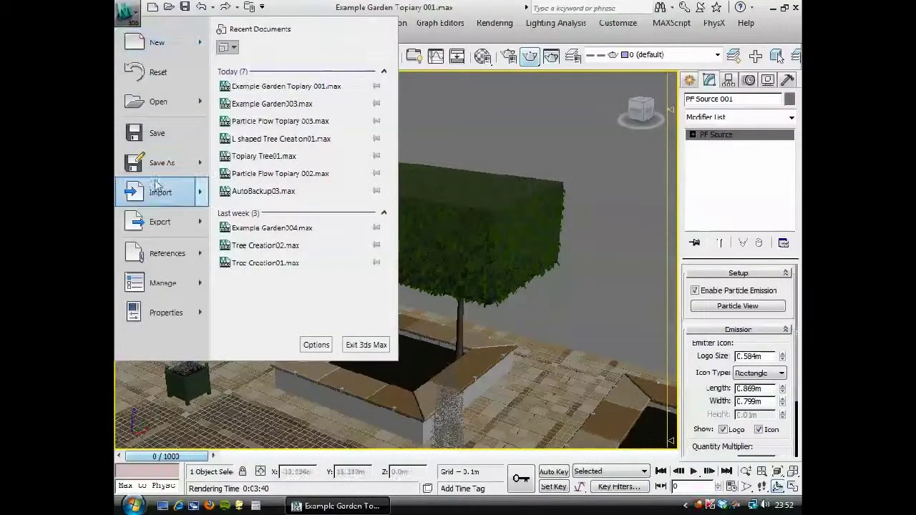
{"action": "key", "text": "Escape"}
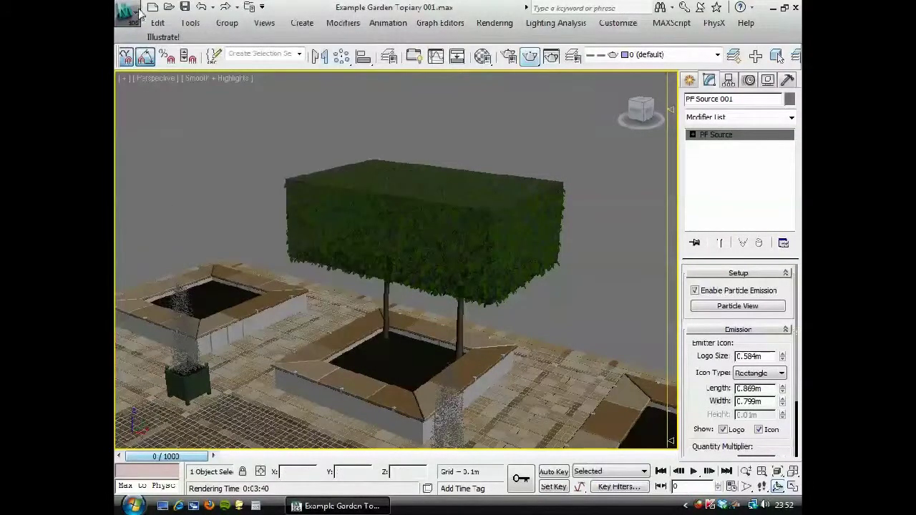
{"action": "left_click", "coordinate": [126, 10]}
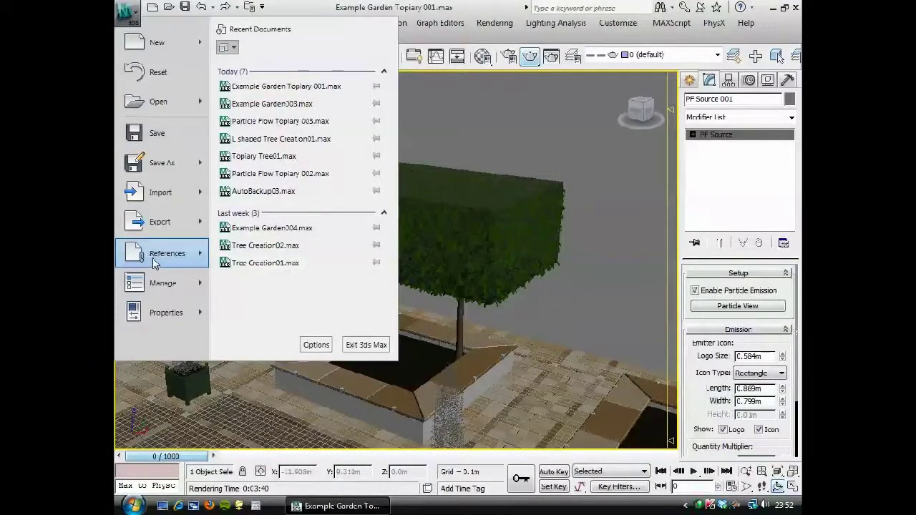
{"action": "key", "text": "Escape"}
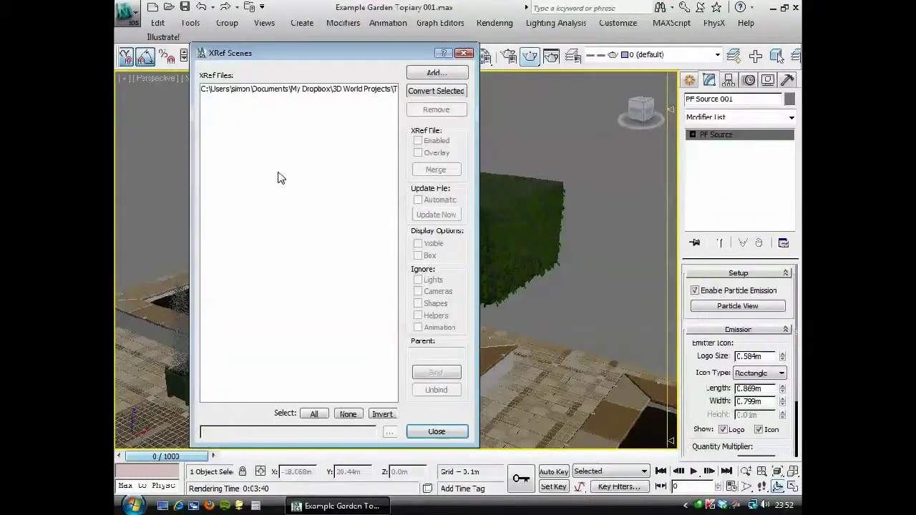
{"action": "left_click", "coordinate": [312, 88]}
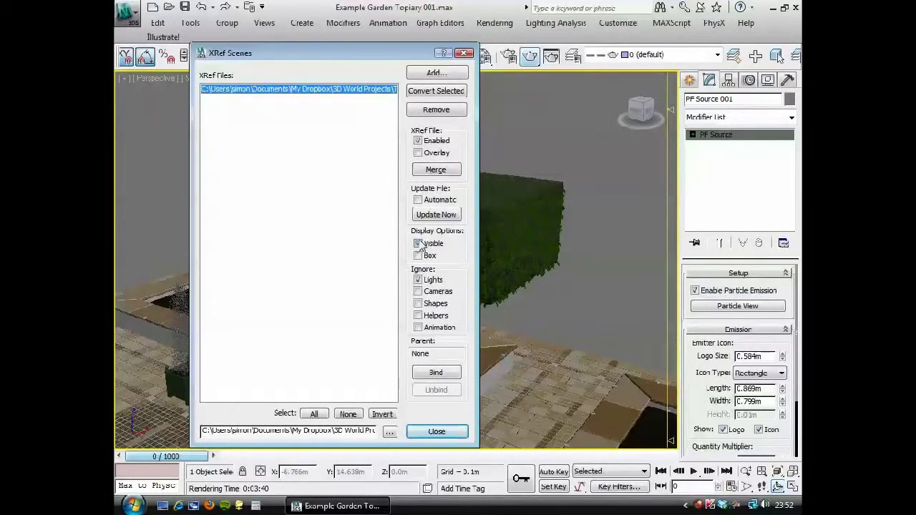
{"action": "left_click", "coordinate": [418, 243]}
{"action": "left_click", "coordinate": [465, 53]}
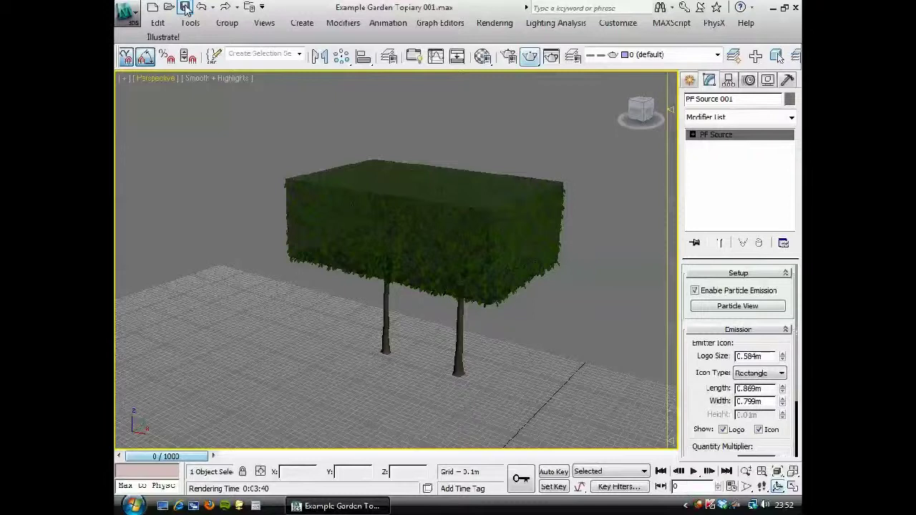
Step: Save the topiary scene and recentre the tree in the Perspective view
{"action": "left_click", "coordinate": [185, 7]}
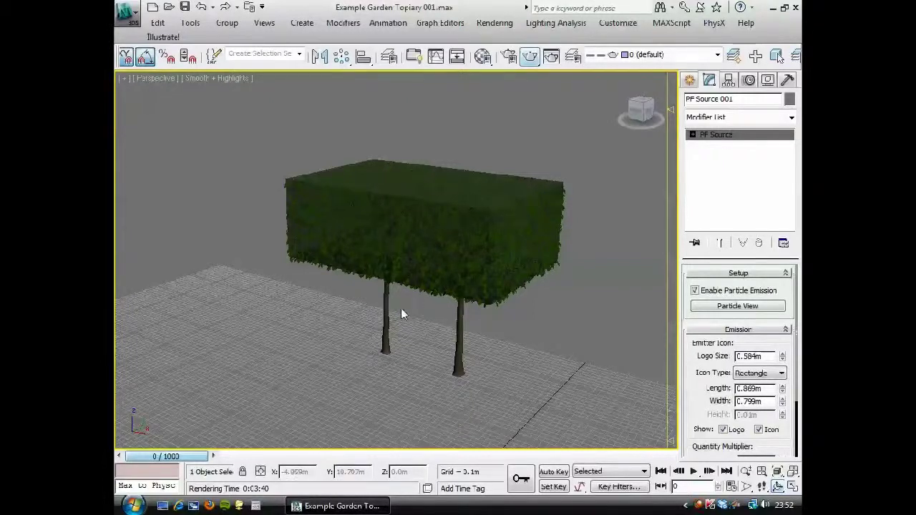
{"action": "middle_click_drag", "start_coordinate": [387, 362], "coordinate": [380, 329]}
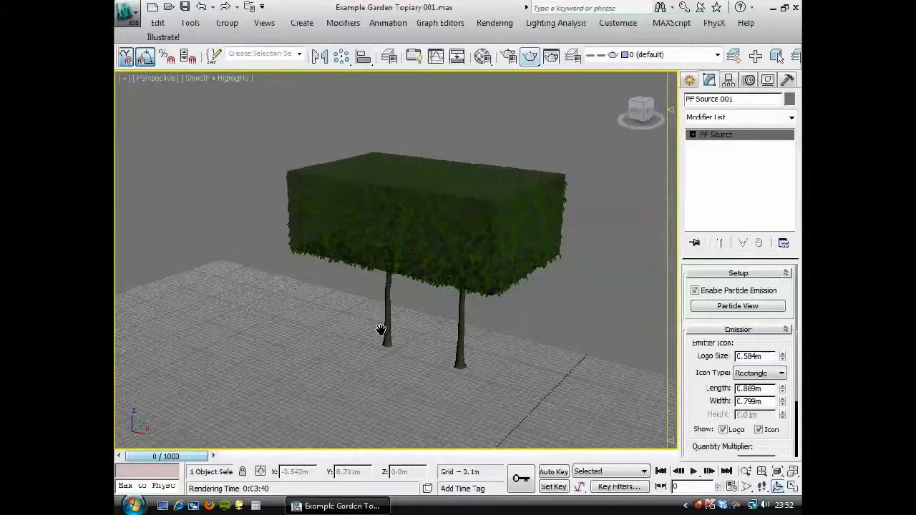
{"action": "scroll", "coordinate": [380, 334], "scroll_direction": "down", "scroll_amount": 1}
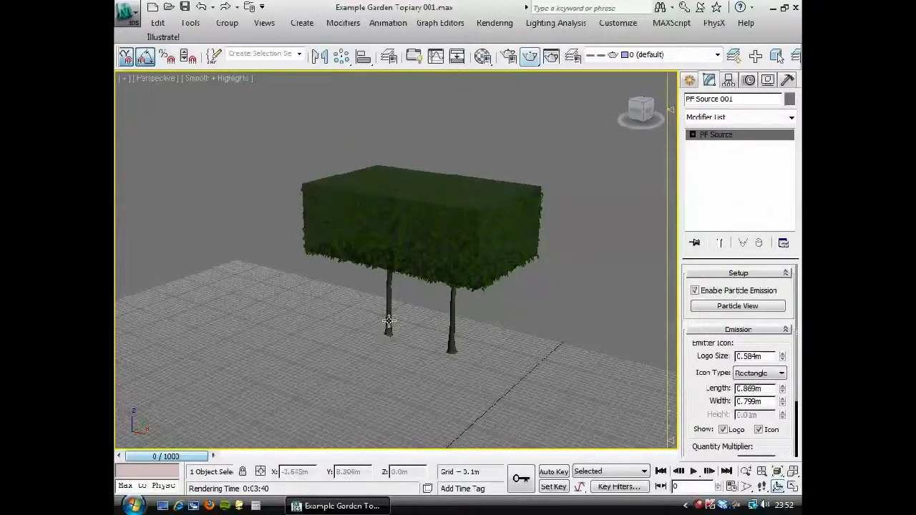
Step: Select Trunk01 and PF Source 001 together from the Select From Scene list
{"action": "key", "text": "h"}
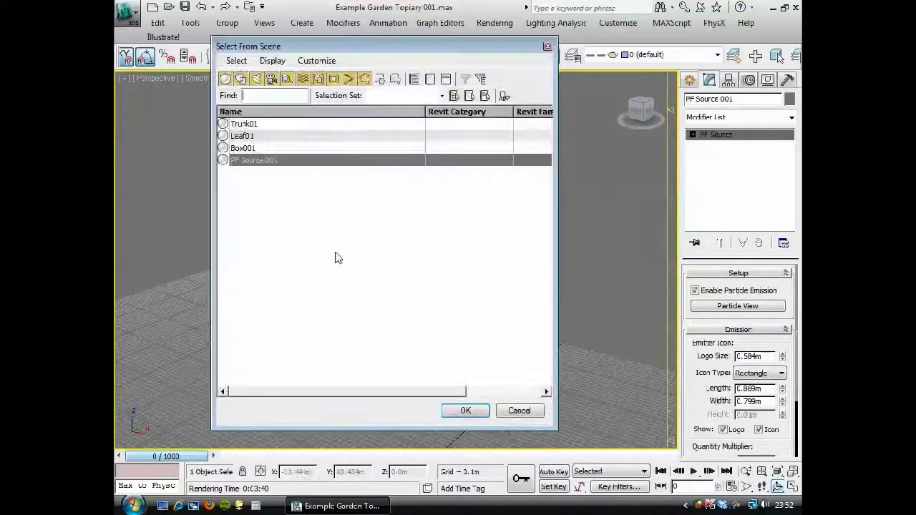
{"action": "left_click", "coordinate": [249, 125]}
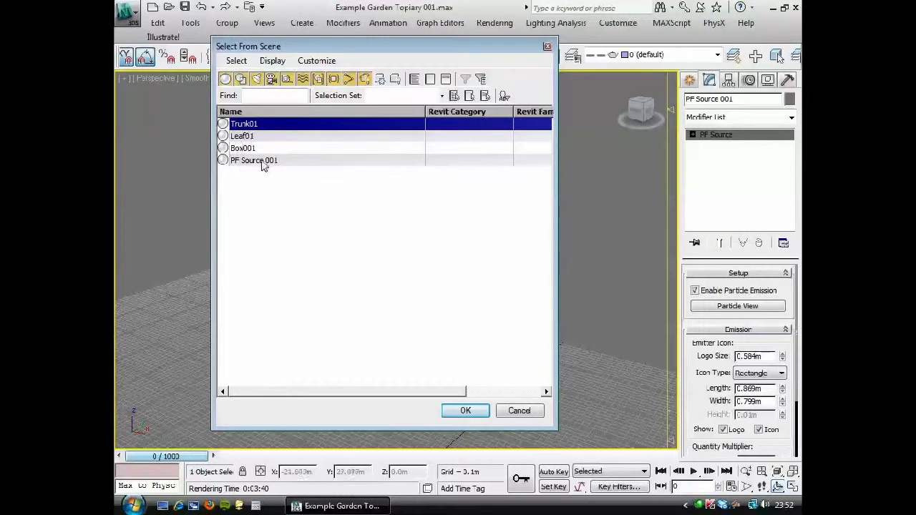
{"action": "left_click", "coordinate": [263, 161], "text": "ctrl"}
{"action": "left_click", "coordinate": [461, 411]}
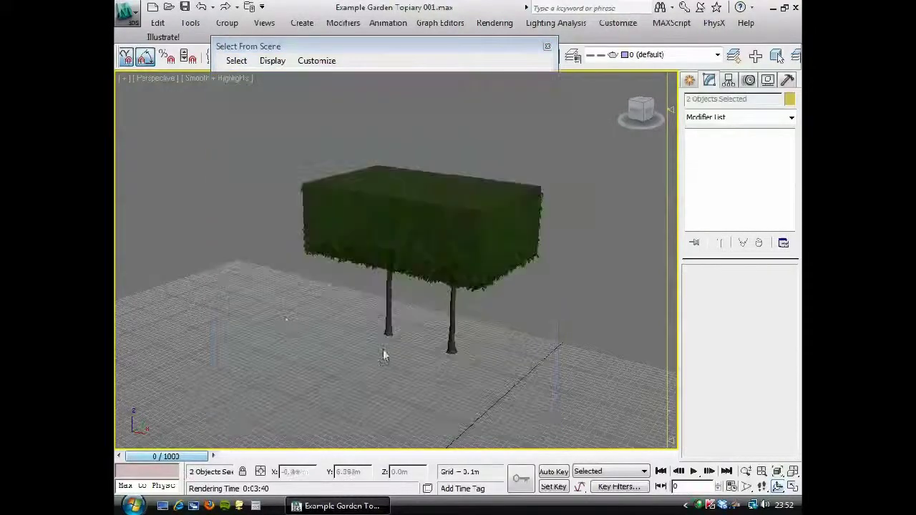
Step: Switch off the viewport grid from the quad menu and frame the origin
{"action": "right_click", "coordinate": [384, 352]}
{"action": "left_click", "coordinate": [316, 266]}
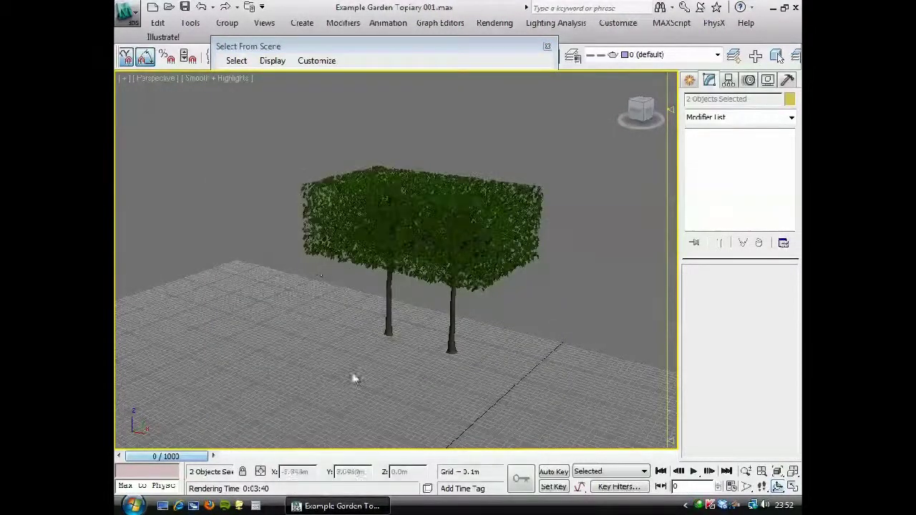
{"action": "middle_click_drag", "start_coordinate": [362, 374], "coordinate": [360, 326]}
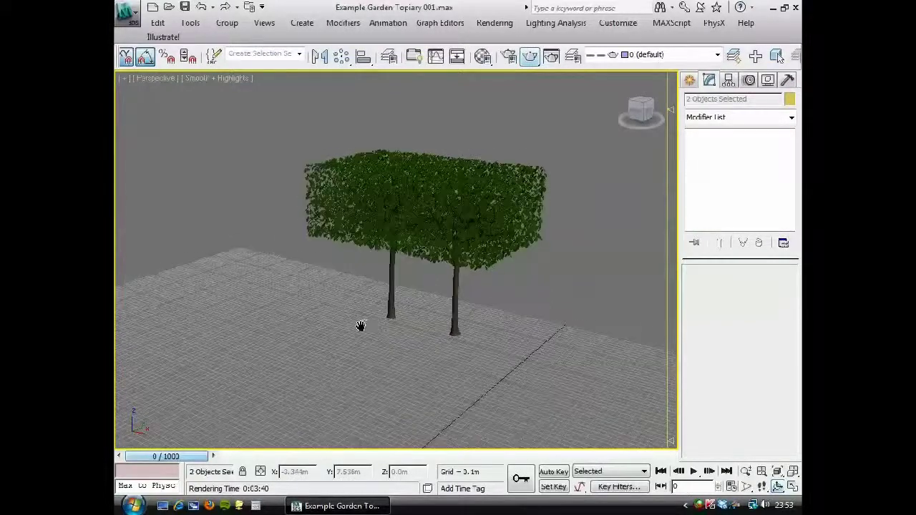
{"action": "scroll", "coordinate": [358, 327], "scroll_direction": "down", "scroll_amount": 2}
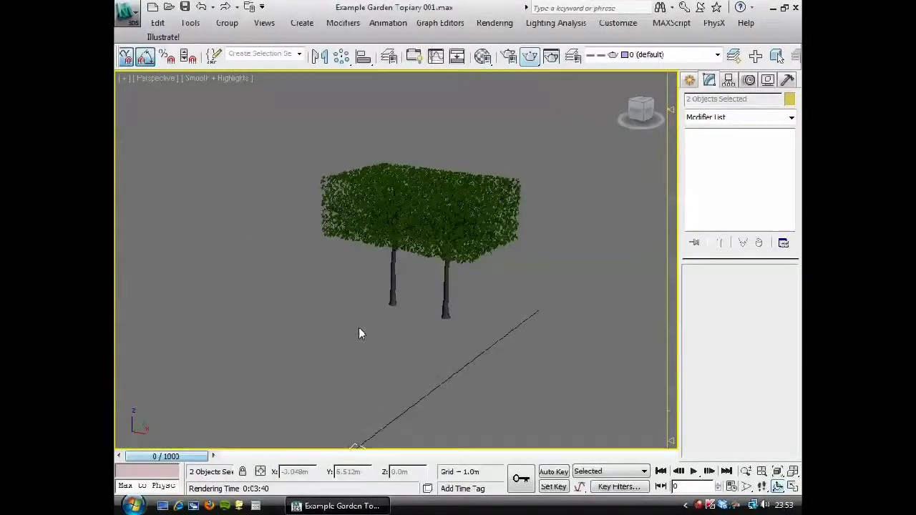
{"action": "scroll", "coordinate": [359, 333], "scroll_direction": "down", "scroll_amount": 1}
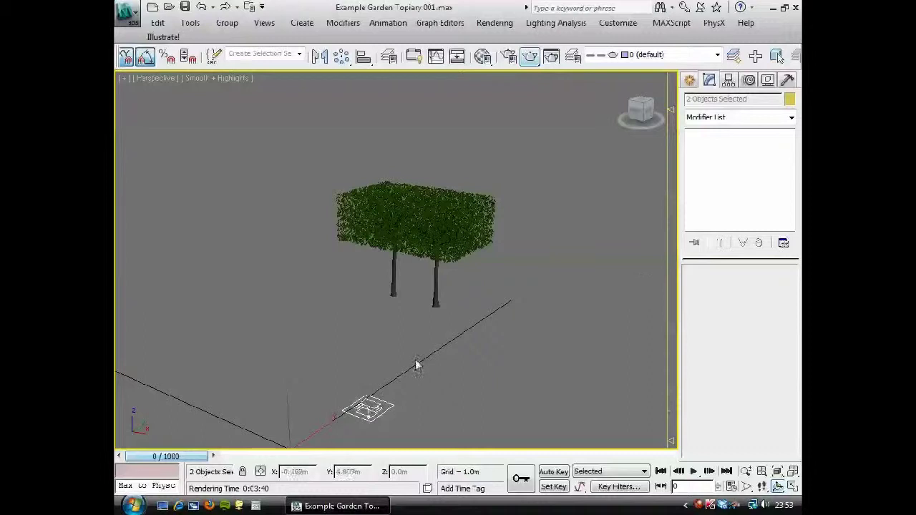
{"action": "middle_click_drag", "start_coordinate": [417, 365], "coordinate": [517, 313]}
Step: Create a Mesher compound object at the grid origin with its Y position reset to 0
{"action": "left_click", "coordinate": [689, 79]}
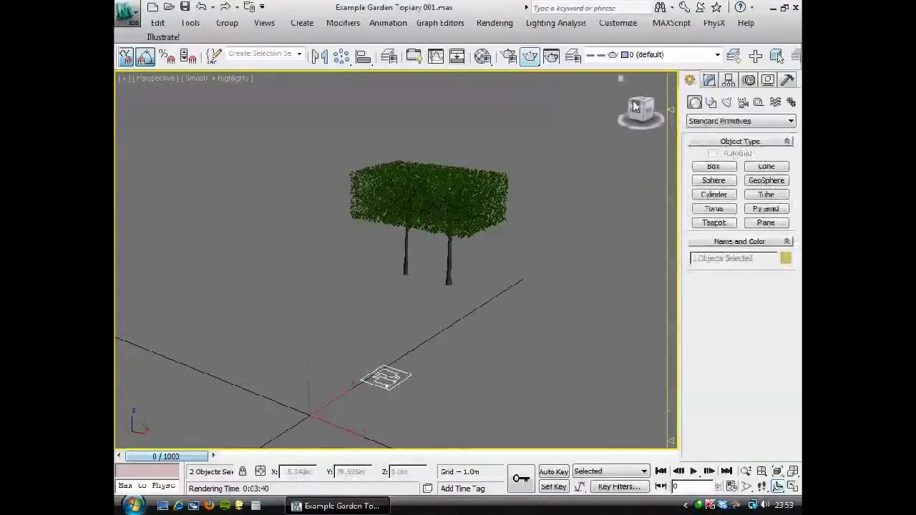
{"action": "left_click", "coordinate": [740, 120]}
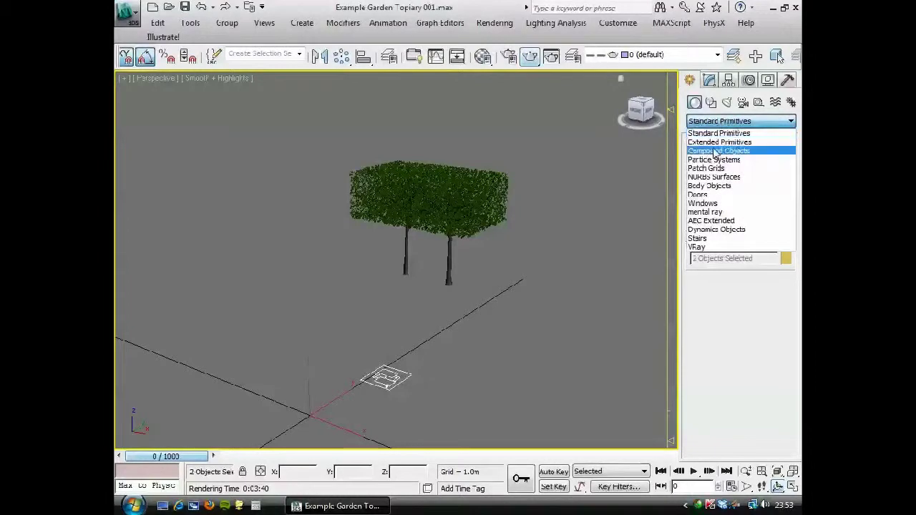
{"action": "left_click", "coordinate": [717, 151]}
{"action": "left_click", "coordinate": [766, 223]}
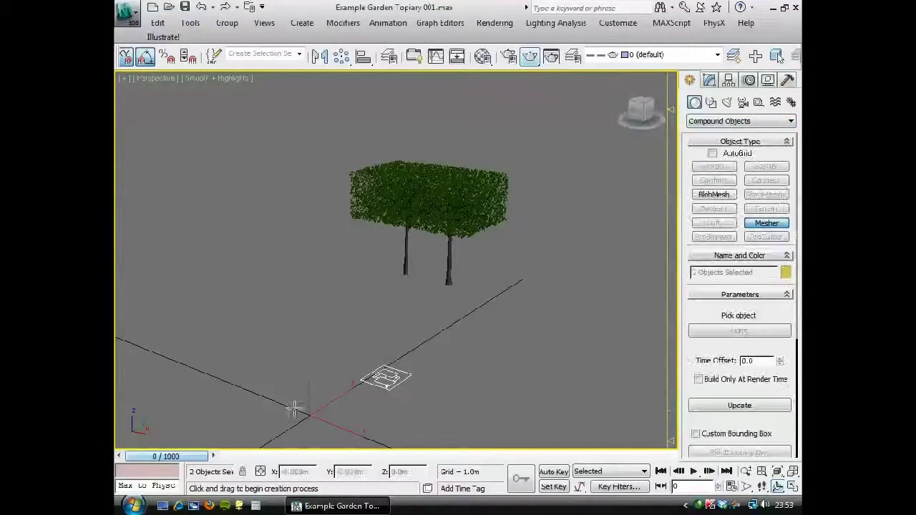
{"action": "left_click_drag", "start_coordinate": [307, 415], "coordinate": [309, 413]}
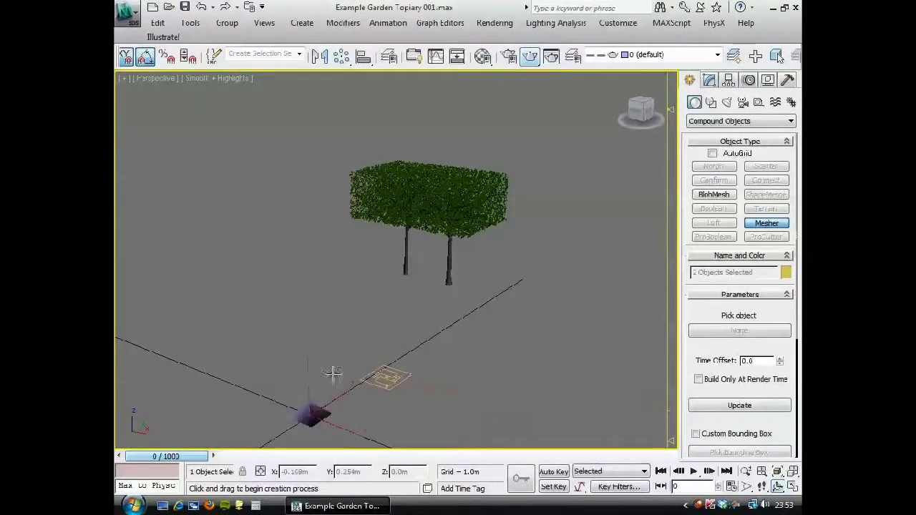
{"action": "left_click_drag", "start_coordinate": [256, 67], "coordinate": [599, 58]}
{"action": "left_click", "coordinate": [216, 56]}
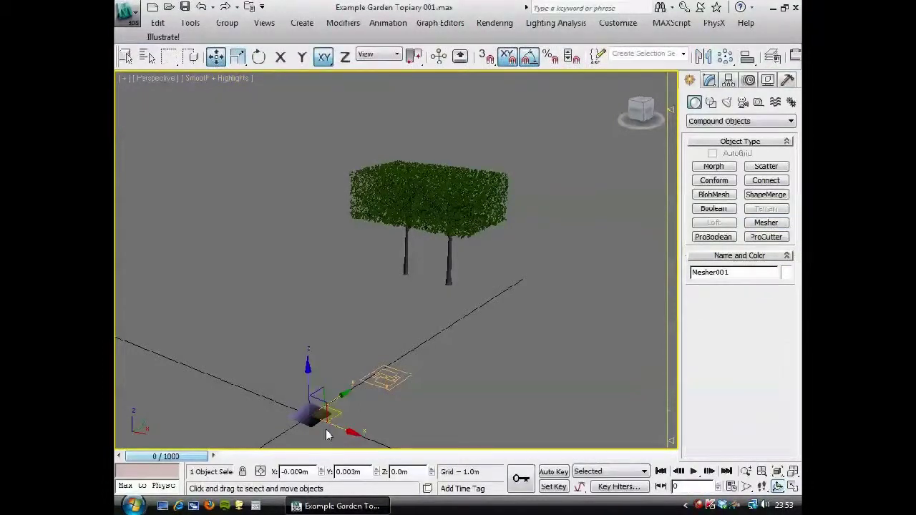
{"action": "right_click", "coordinate": [376, 471]}
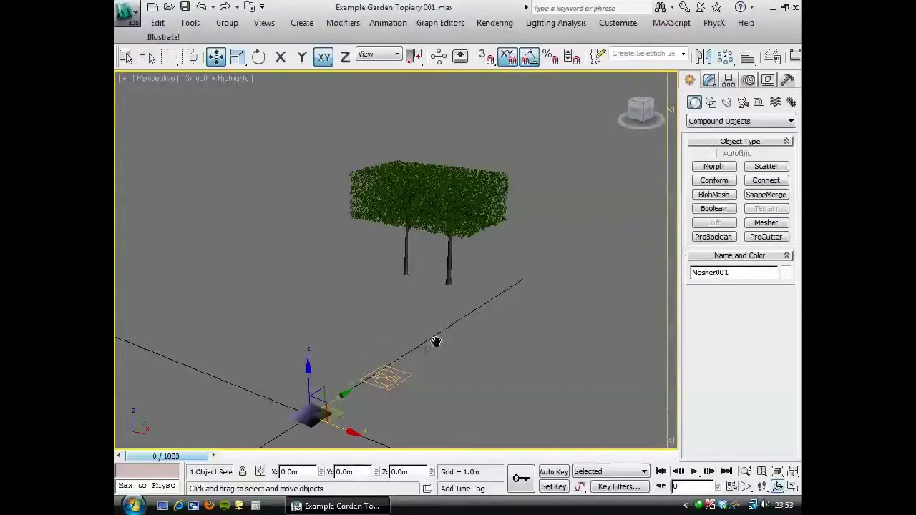
{"action": "middle_click_drag", "start_coordinate": [435, 341], "coordinate": [434, 331]}
Step: Pick the PF Source 001 emitter as Mesher001's source object
{"action": "left_click", "coordinate": [709, 80]}
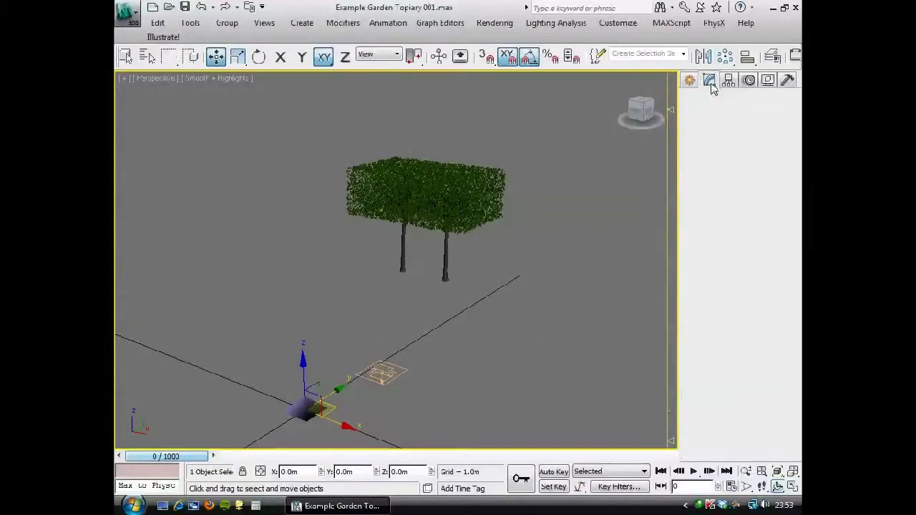
{"action": "left_click", "coordinate": [729, 314]}
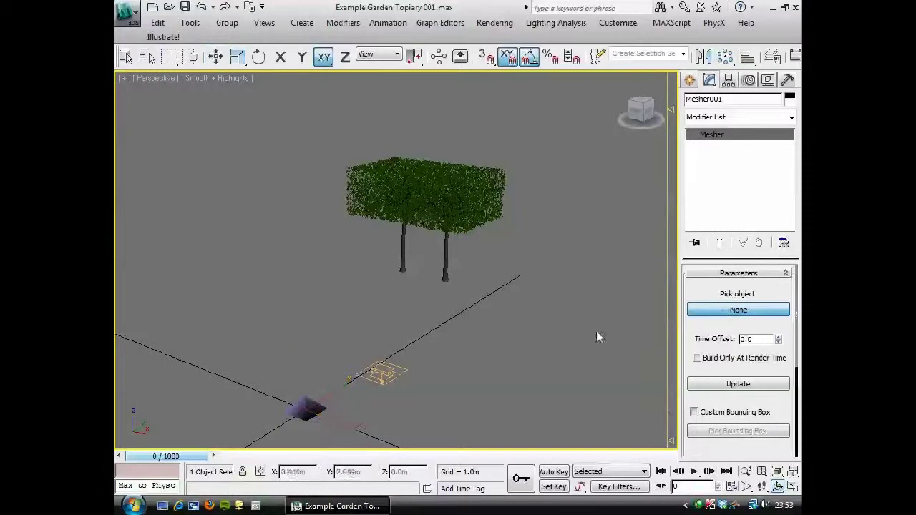
{"action": "left_click", "coordinate": [377, 380]}
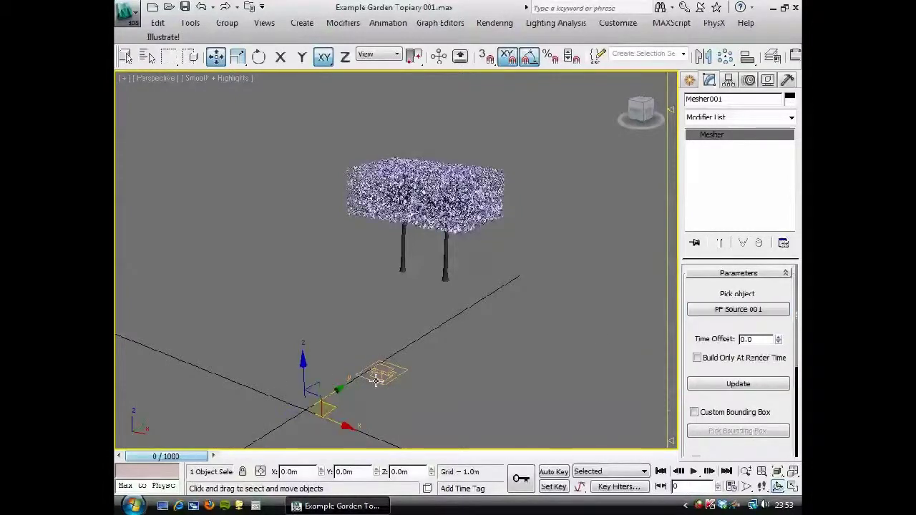
Step: Convert Mesher001's meshed foliage to an Editable Mesh
{"action": "right_click", "coordinate": [321, 311]}
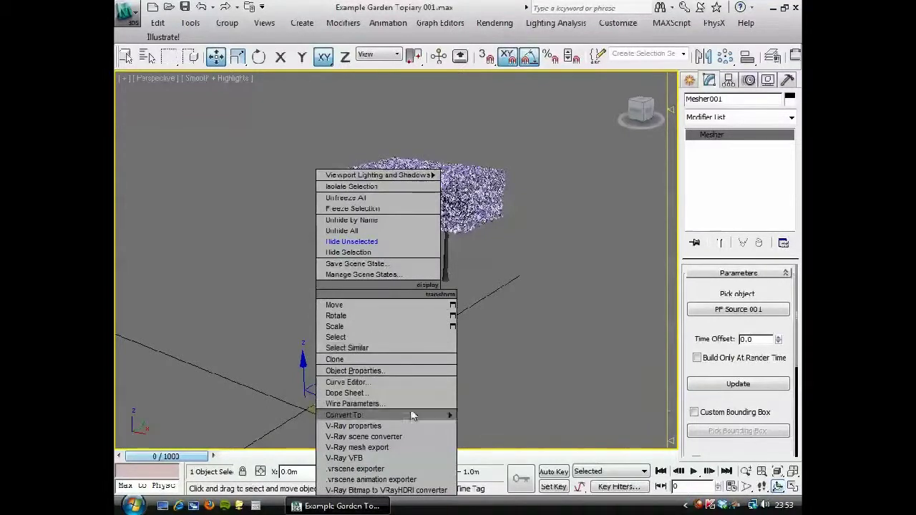
{"action": "mouse_move", "coordinate": [409, 415]}
{"action": "left_click", "coordinate": [475, 415]}
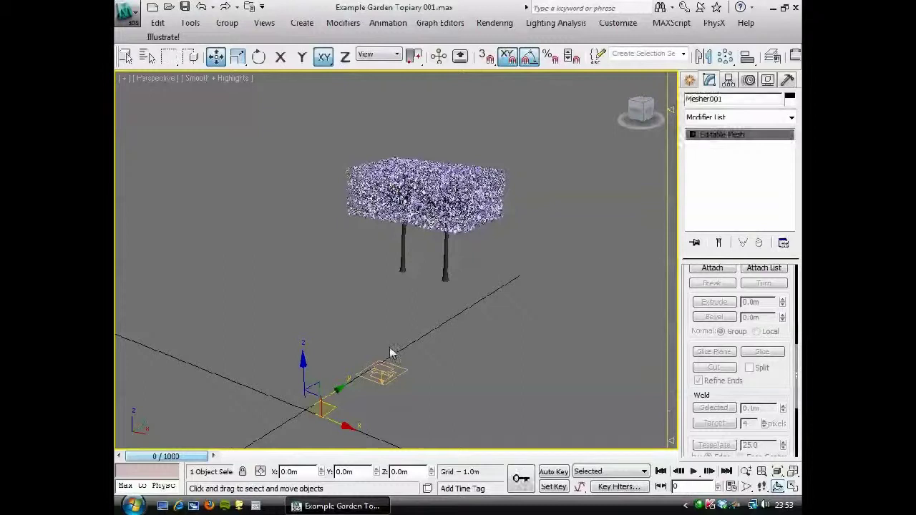
Step: Hide the PF Source particle emitter
{"action": "left_click", "coordinate": [385, 374]}
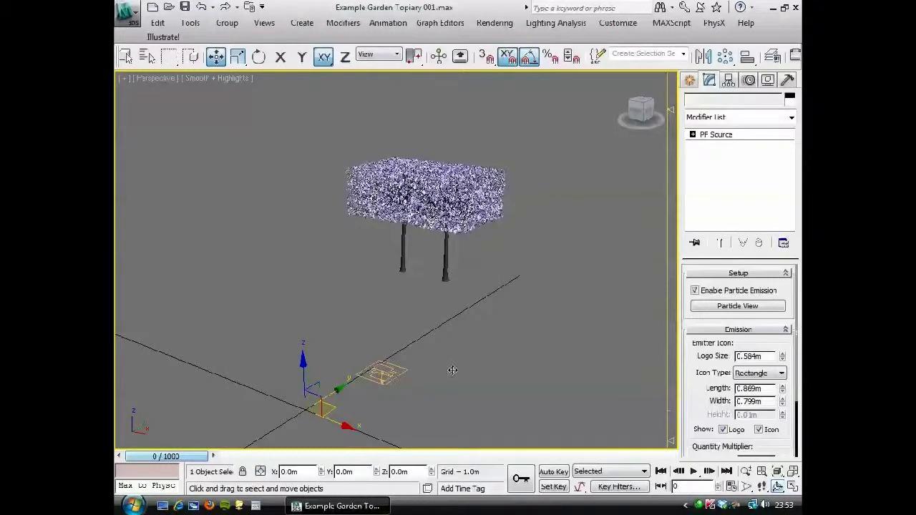
{"action": "right_click", "coordinate": [470, 300]}
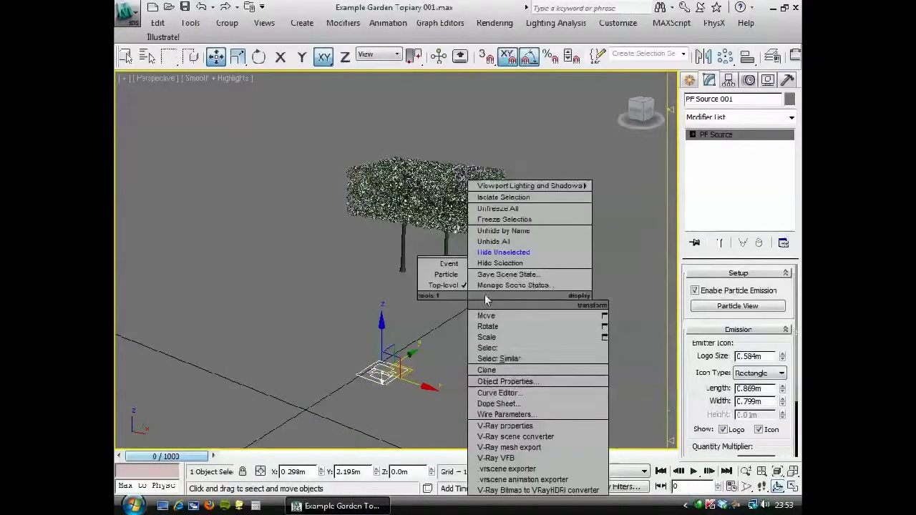
{"action": "left_click", "coordinate": [495, 262]}
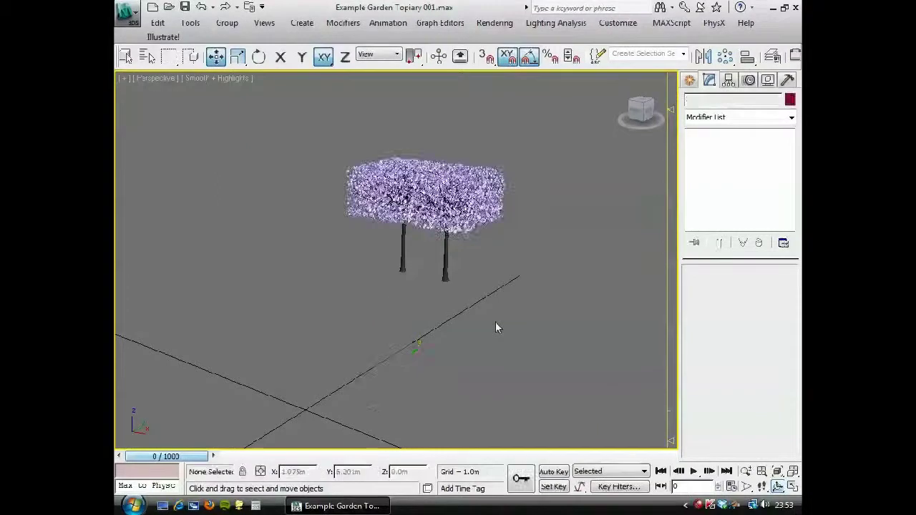
Step: Convert Trunk01 to an Editable Mesh and attach the foliage canopy to it
{"action": "left_click", "coordinate": [445, 275]}
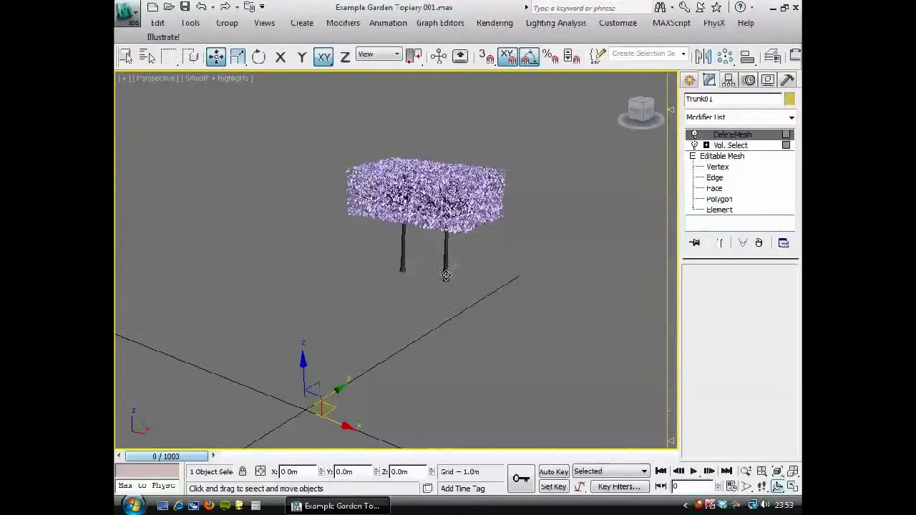
{"action": "right_click", "coordinate": [433, 290]}
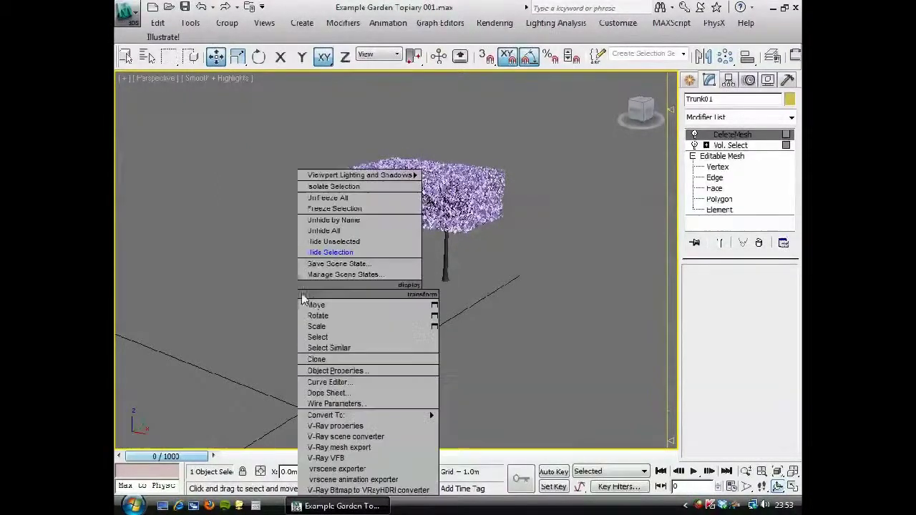
{"action": "mouse_move", "coordinate": [392, 415]}
{"action": "left_click", "coordinate": [476, 416]}
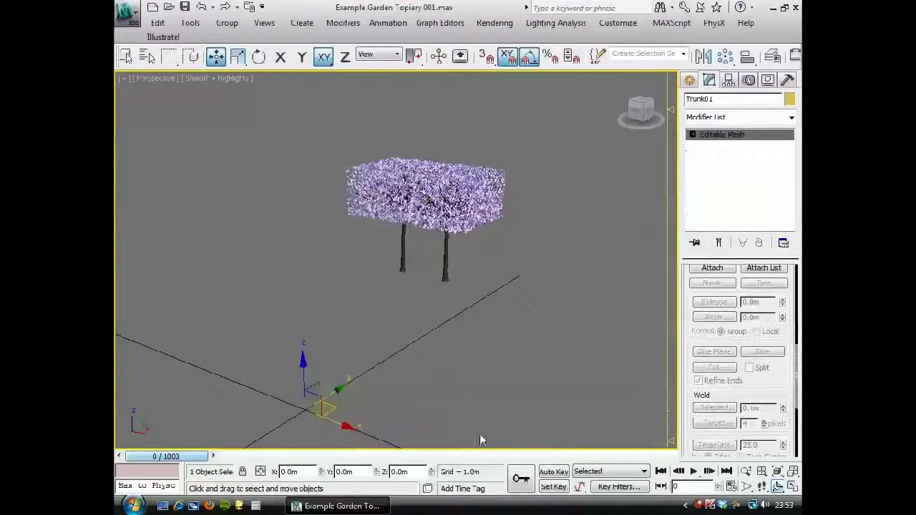
{"action": "scroll", "coordinate": [687, 303], "scroll_direction": "up", "scroll_amount": 3}
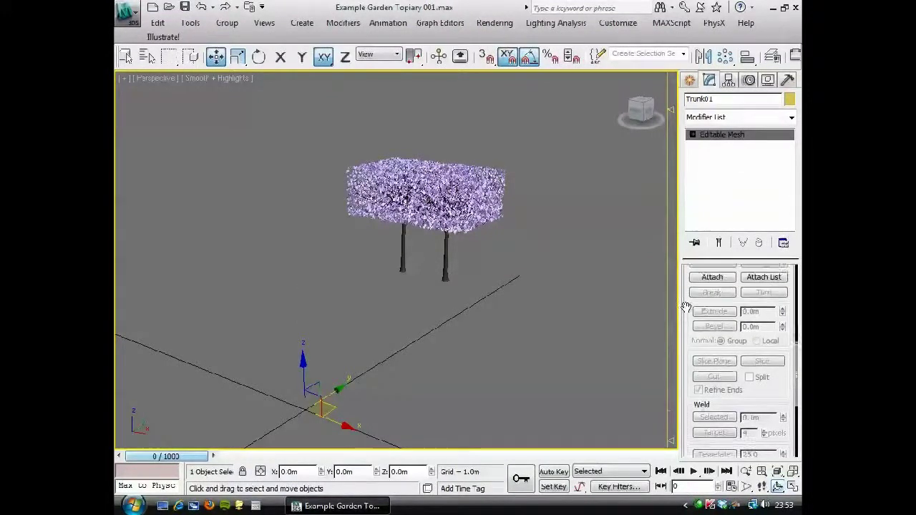
{"action": "left_click", "coordinate": [712, 312]}
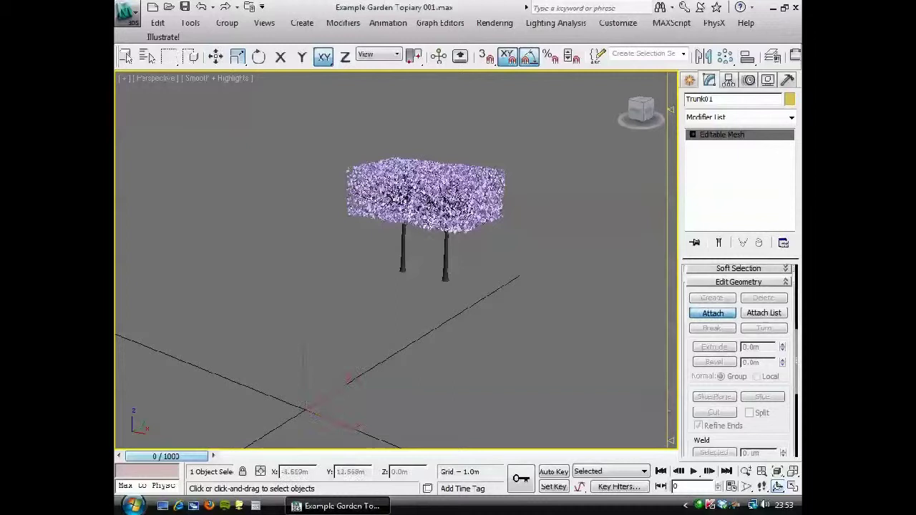
{"action": "left_click", "coordinate": [427, 222]}
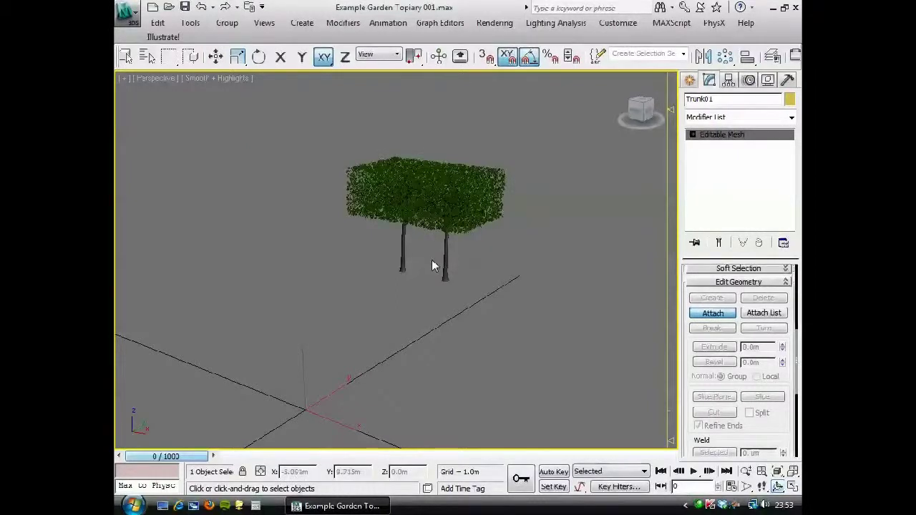
Step: With Affect Pivot Only, centre Trunk01's pivot on the tree and zero its Z
{"action": "key", "text": "w"}
{"action": "left_click", "coordinate": [730, 82]}
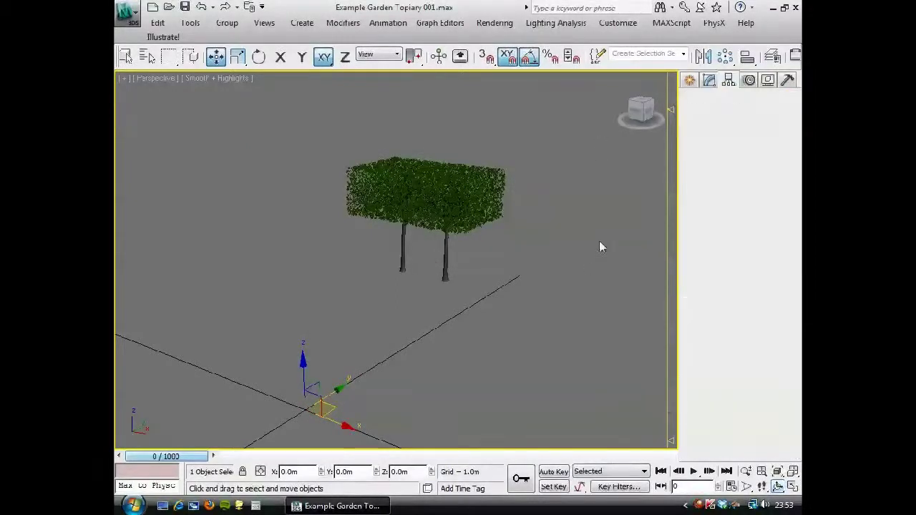
{"action": "left_click", "coordinate": [720, 167]}
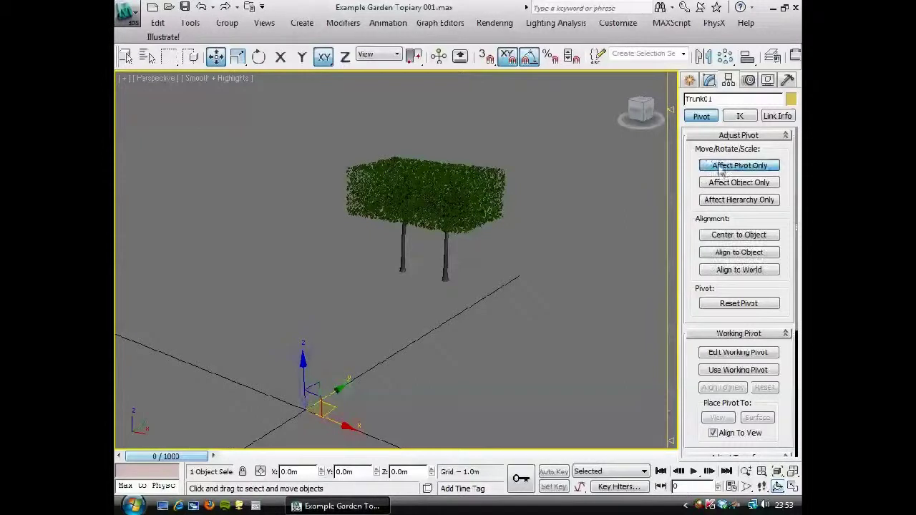
{"action": "left_click", "coordinate": [724, 239]}
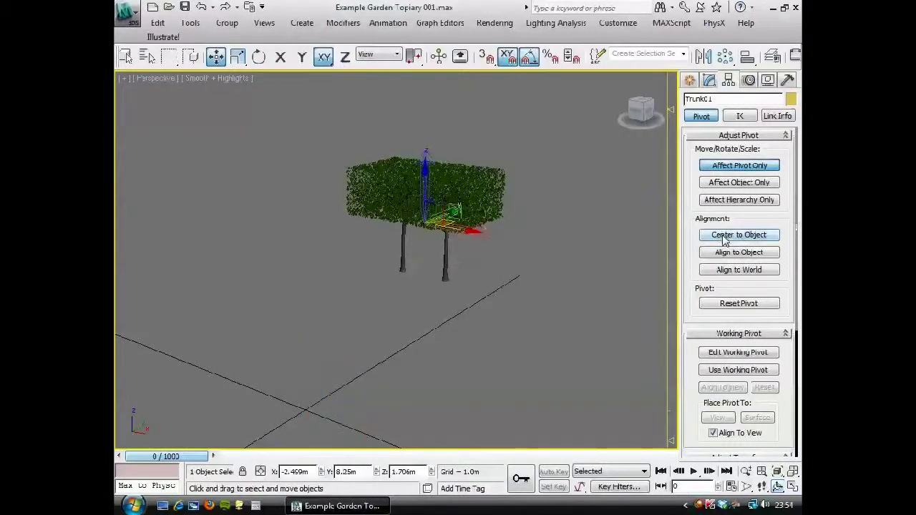
{"action": "right_click", "coordinate": [432, 473]}
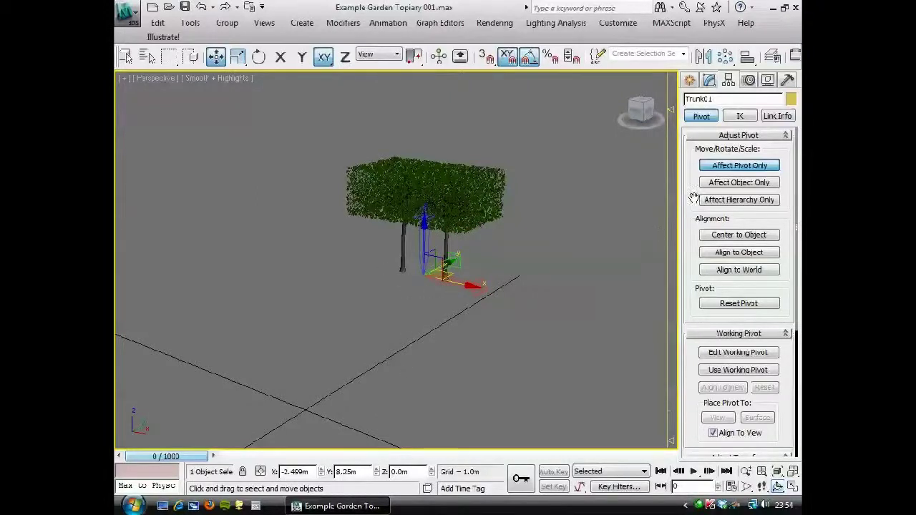
{"action": "left_click", "coordinate": [719, 167]}
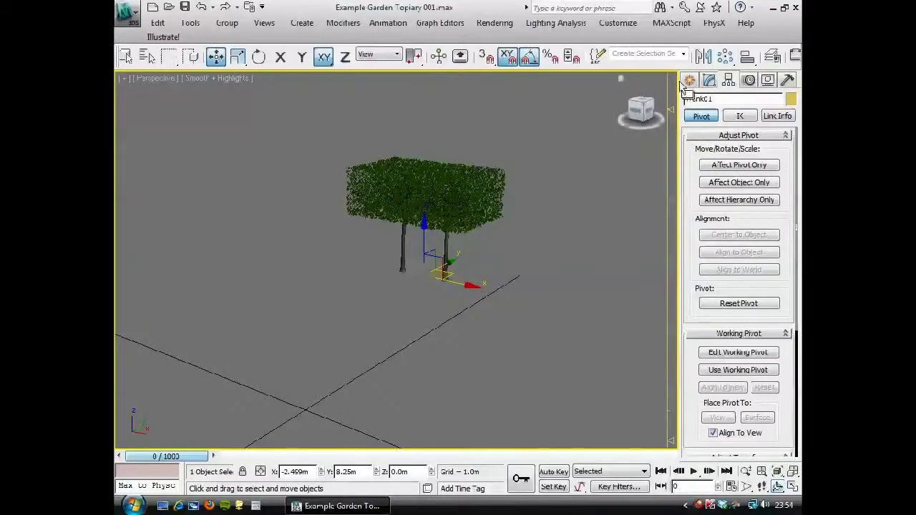
{"action": "left_click", "coordinate": [709, 79]}
{"action": "left_click", "coordinate": [689, 79]}
{"action": "middle_click_drag", "start_coordinate": [469, 281], "coordinate": [336, 319]}
Step: Start a V-Ray mesh export of the tree targeting the Topiary Tutorial folder
{"action": "right_click", "coordinate": [397, 244]}
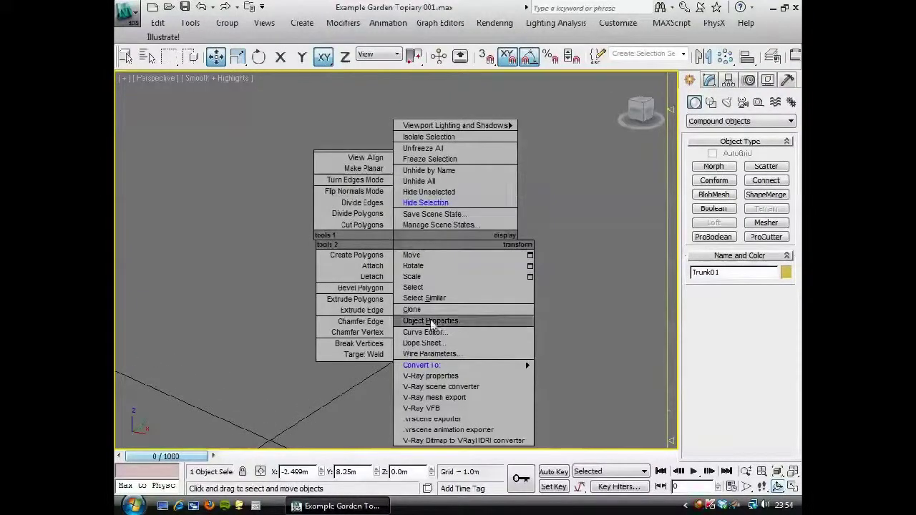
{"action": "mouse_move", "coordinate": [433, 365]}
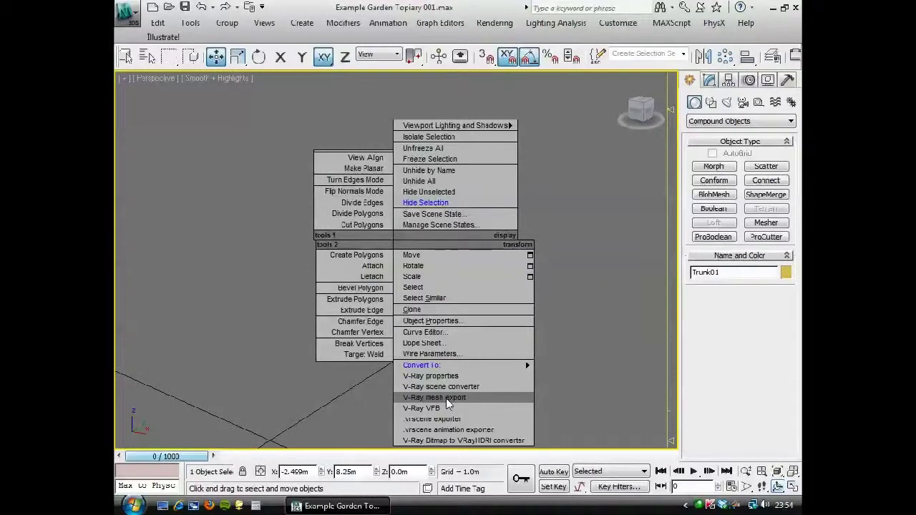
{"action": "left_click", "coordinate": [445, 398]}
{"action": "left_click", "coordinate": [550, 135]}
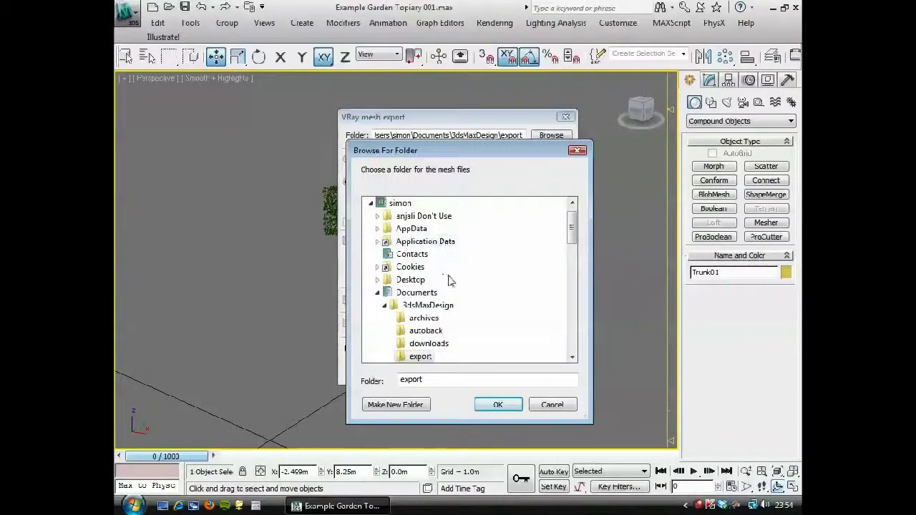
{"action": "left_click_drag", "start_coordinate": [572, 234], "coordinate": [572, 286]}
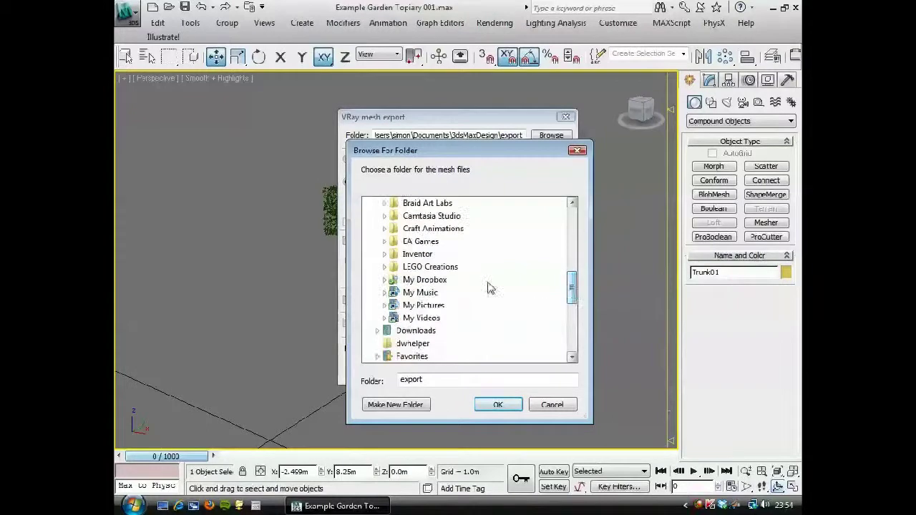
{"action": "double_click", "coordinate": [422, 281]}
{"action": "double_click", "coordinate": [429, 216]}
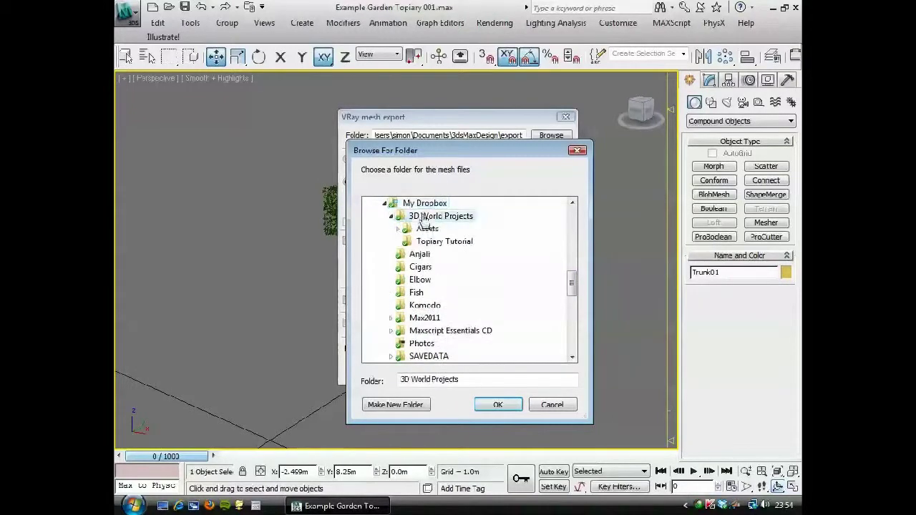
{"action": "left_click", "coordinate": [438, 243]}
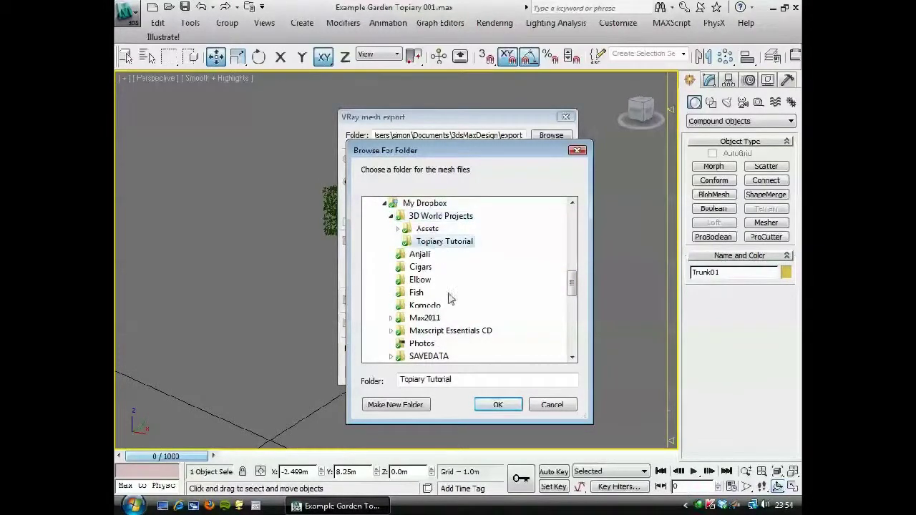
{"action": "left_click", "coordinate": [496, 405]}
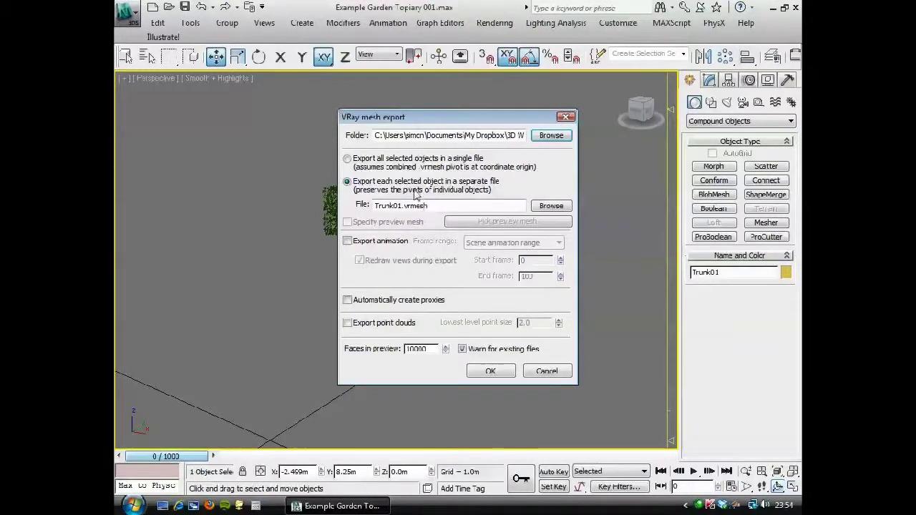
Step: Name the file Rect Topiary01, enable automatic proxy creation and set 5000 preview faces
{"action": "left_click_drag", "start_coordinate": [423, 120], "coordinate": [565, 150]}
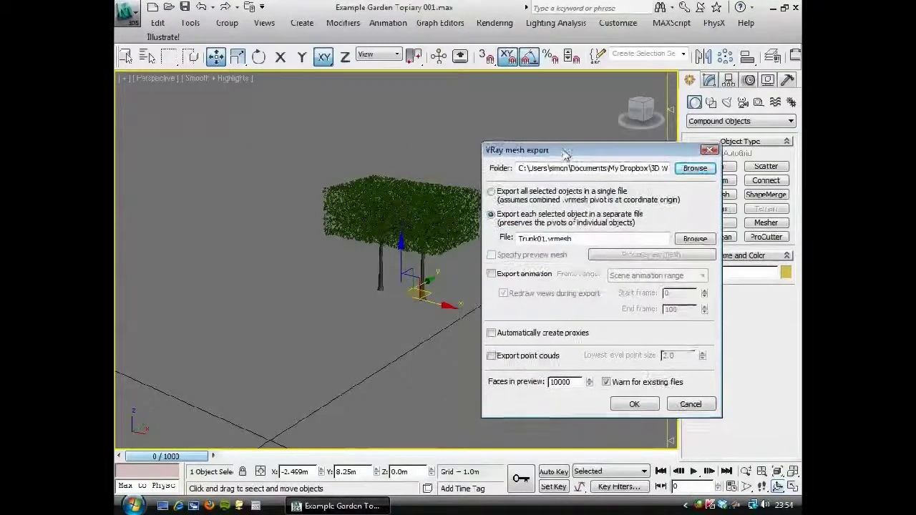
{"action": "left_click_drag", "start_coordinate": [572, 235], "coordinate": [496, 237]}
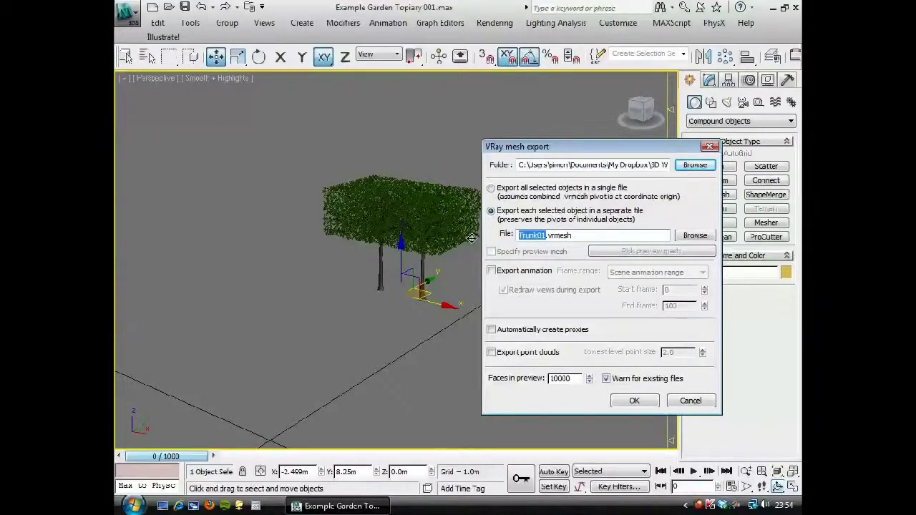
{"action": "type", "text": "Rect"}
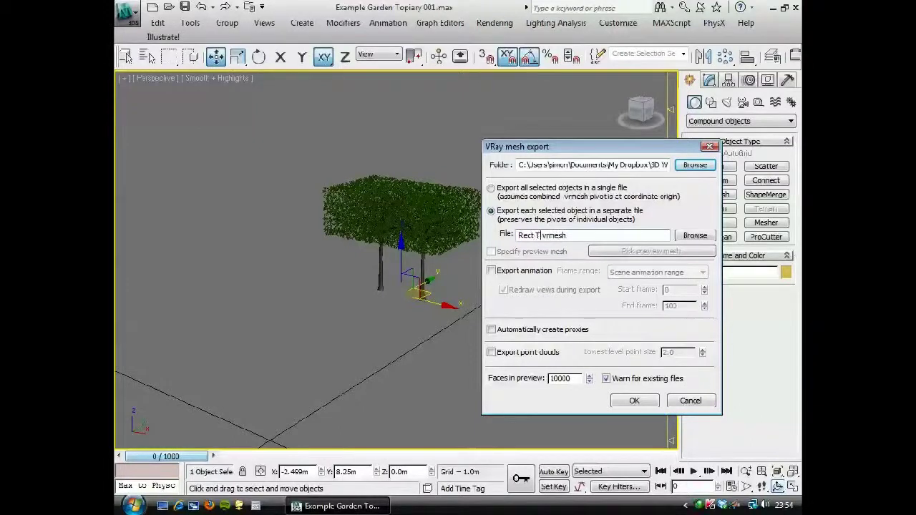
{"action": "type", "text": "opiary01"}
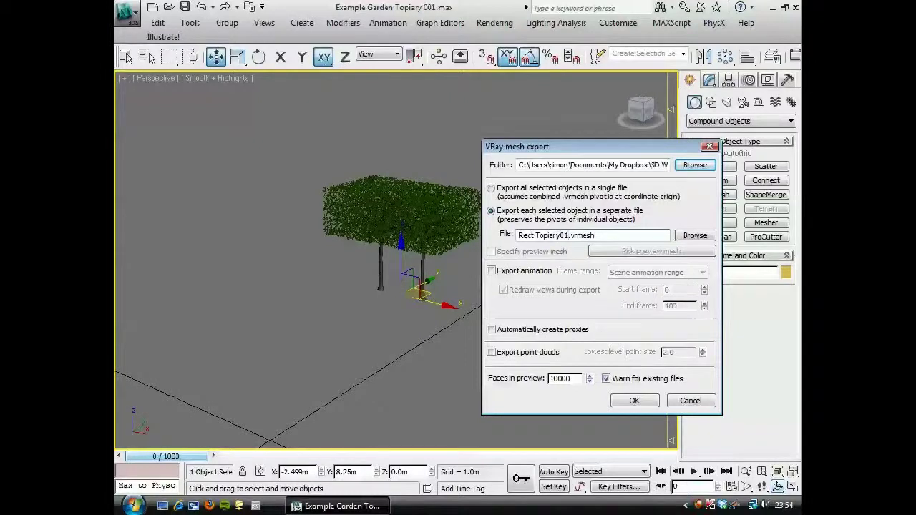
{"action": "left_click", "coordinate": [490, 329]}
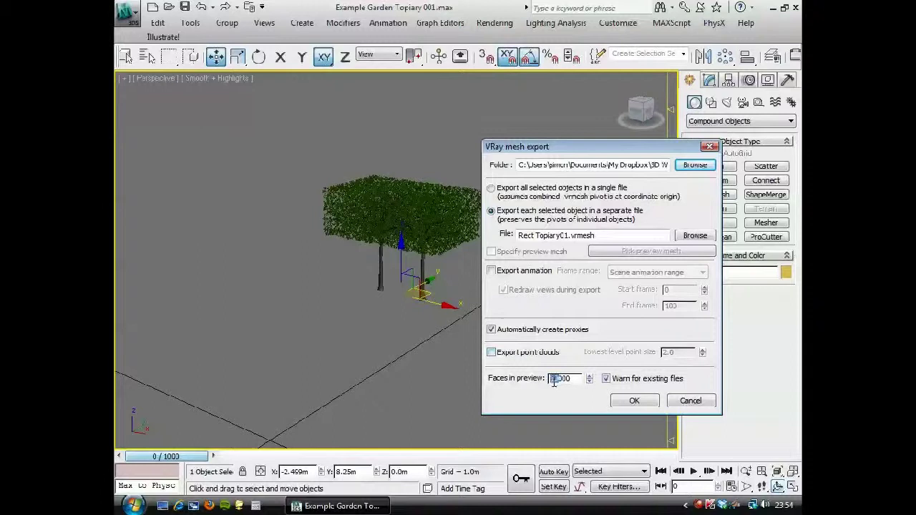
{"action": "type", "text": "5"}
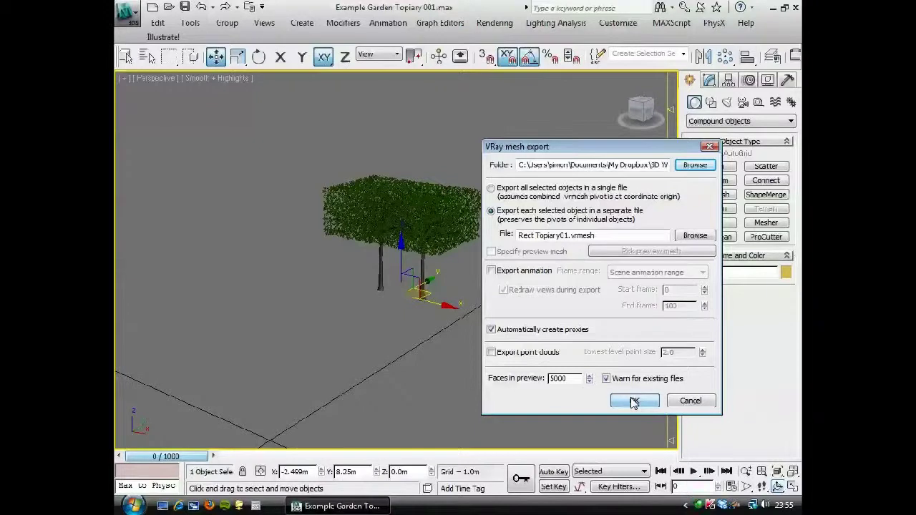
Step: Complete the proxy export and show the new proxy in the Modify panel
{"action": "left_click", "coordinate": [633, 401]}
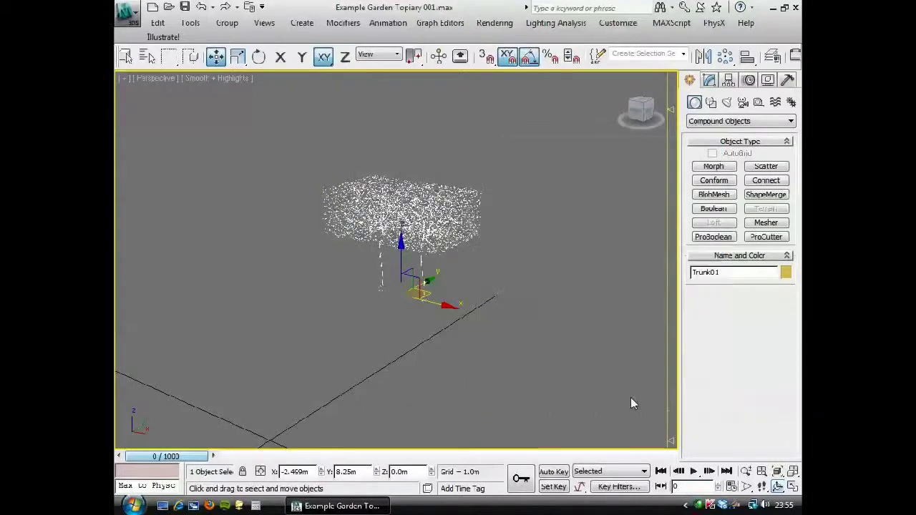
{"action": "left_click", "coordinate": [708, 80]}
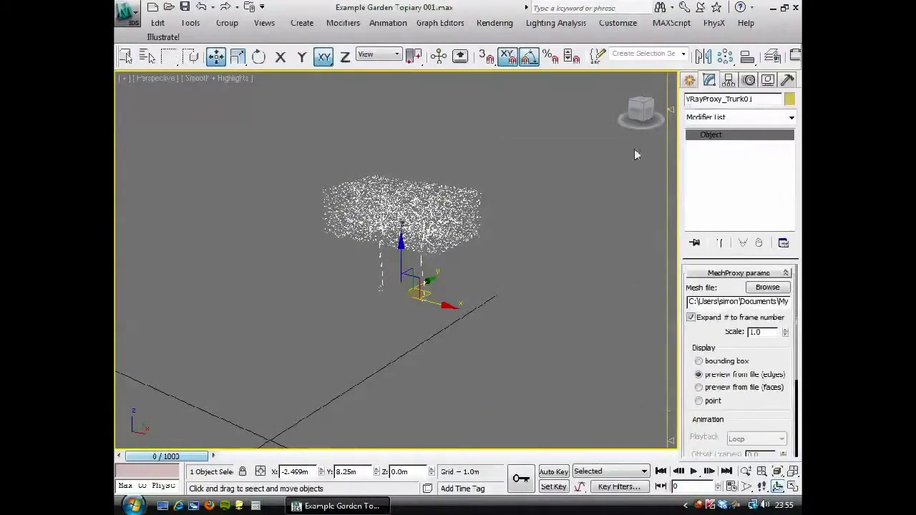
{"action": "mouse_move", "coordinate": [474, 354]}
{"action": "middle_mouse_down"}
{"action": "mouse_move", "coordinate": [468, 372]}
{"action": "mouse_move", "coordinate": [483, 360]}
{"action": "middle_mouse_up"}
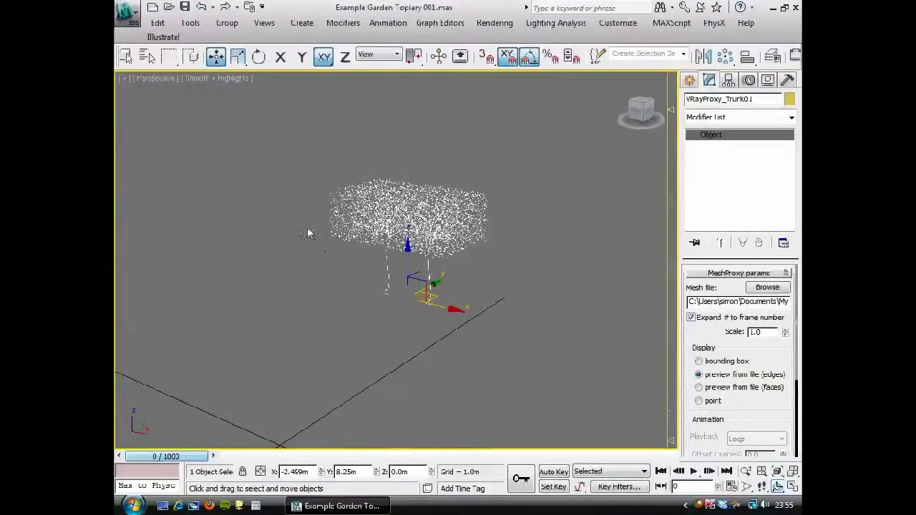
{"action": "left_click", "coordinate": [128, 13]}
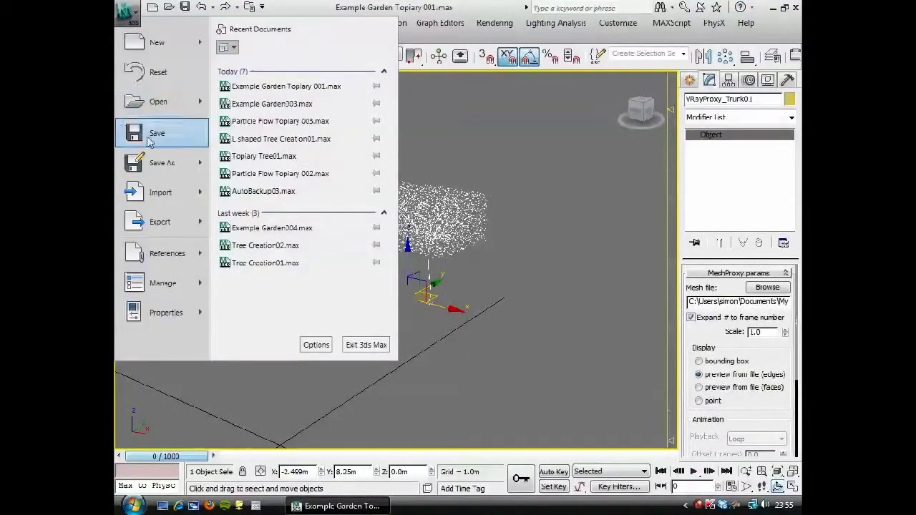
{"action": "mouse_move", "coordinate": [155, 170]}
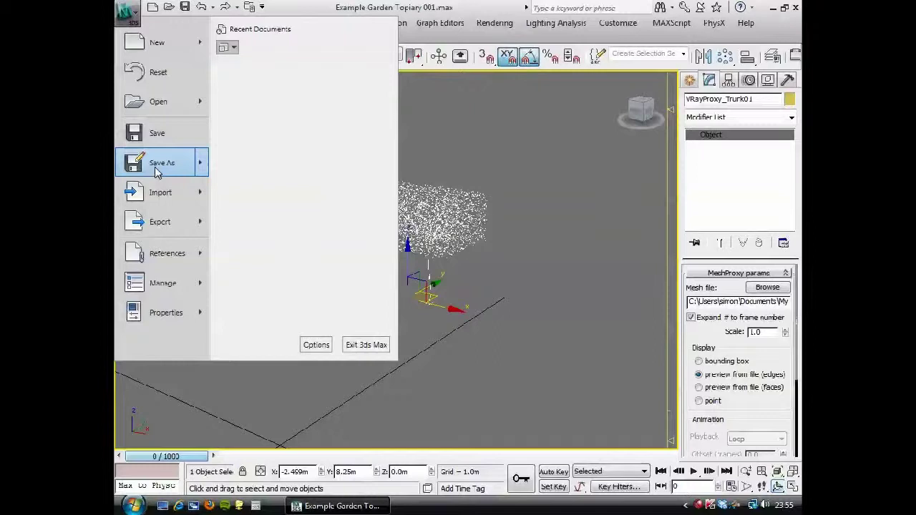
{"action": "left_click", "coordinate": [742, 98]}
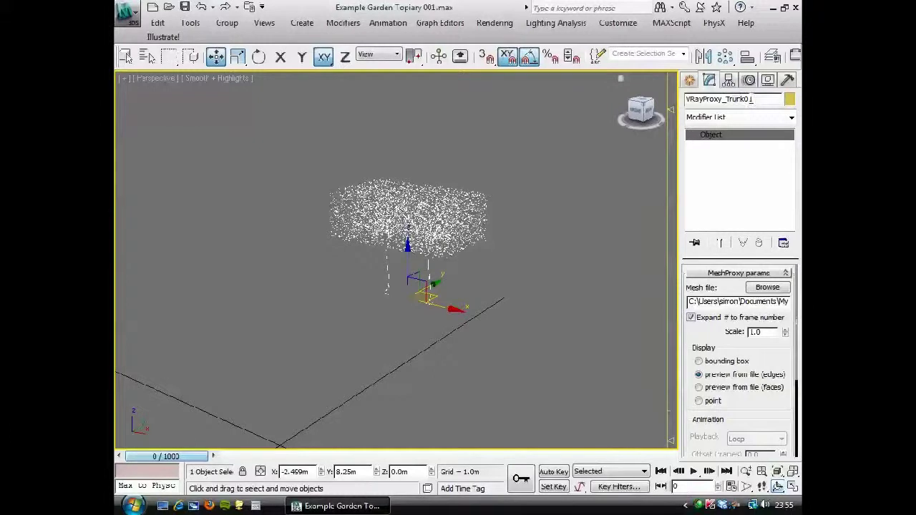
Step: Rename the proxy VRayProxy_Rect Topiary01 by pasting Rect Topiary from its mesh file path
{"action": "left_click_drag", "start_coordinate": [744, 101], "coordinate": [732, 101]}
{"action": "left_click", "coordinate": [760, 301]}
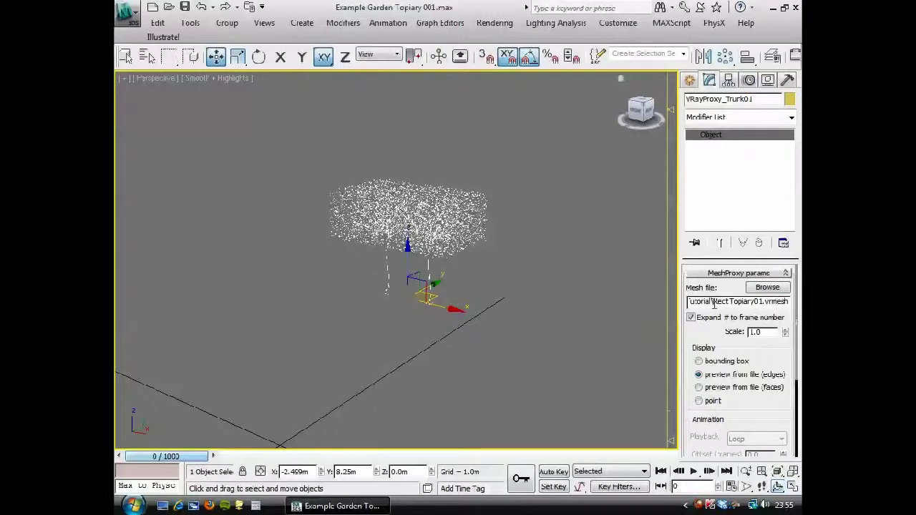
{"action": "left_click_drag", "start_coordinate": [713, 303], "coordinate": [753, 303]}
{"action": "key", "text": "ctrl+c"}
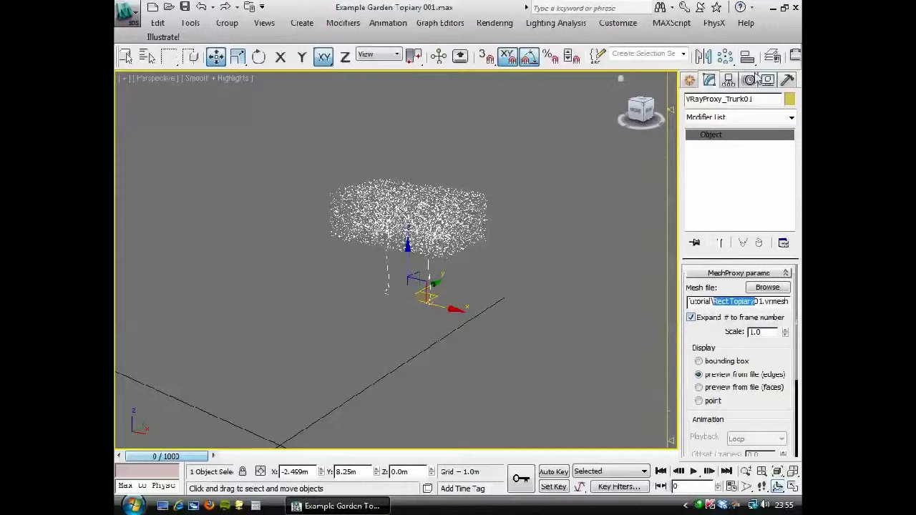
{"action": "left_click_drag", "start_coordinate": [725, 100], "coordinate": [737, 102]}
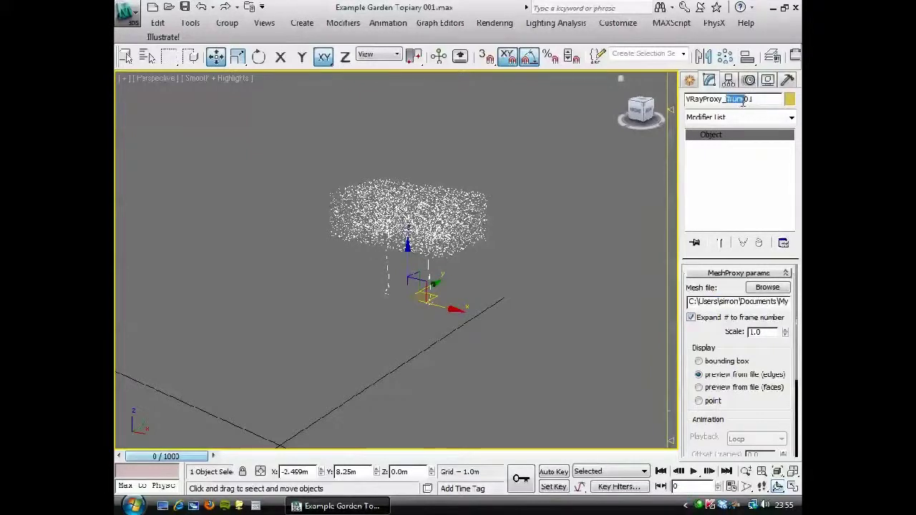
{"action": "key", "text": "ctrl+v"}
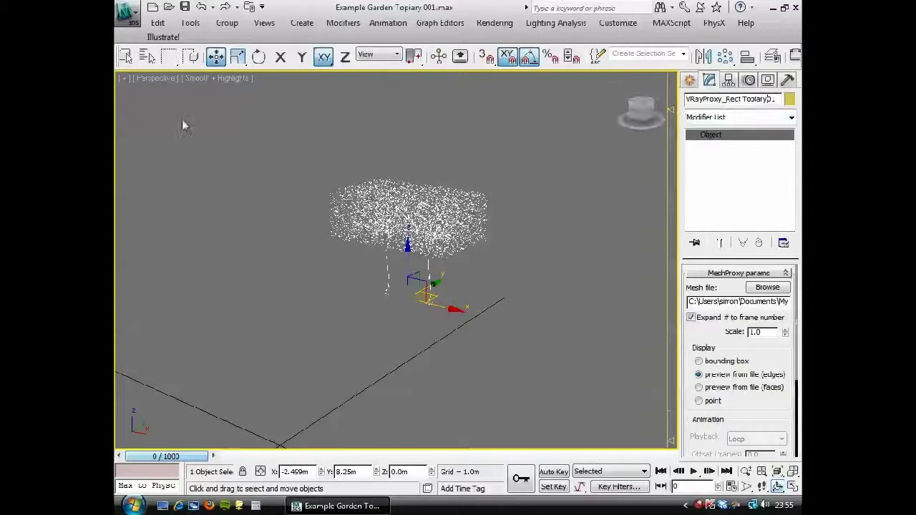
{"action": "middle_click_drag", "start_coordinate": [291, 196], "coordinate": [290, 206]}
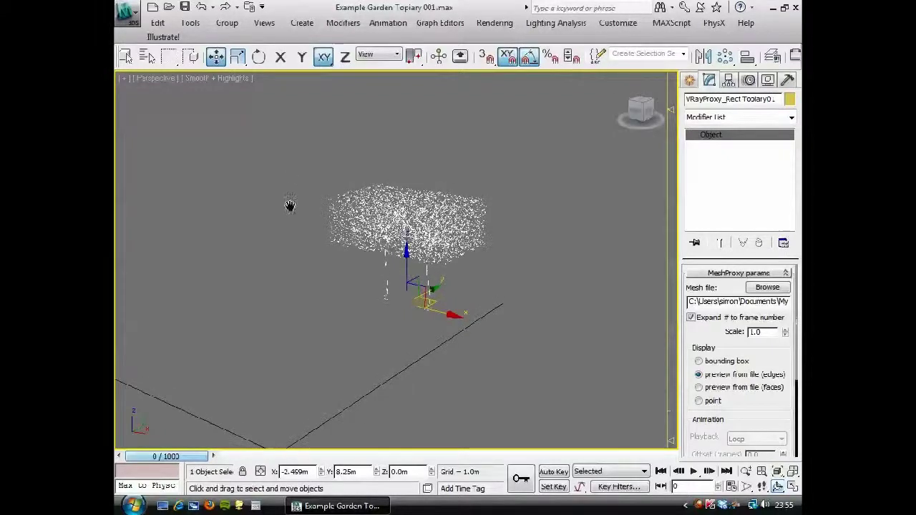
Step: Use Save As to store the scene under the file name Rect Topiary01
{"action": "left_click", "coordinate": [126, 12]}
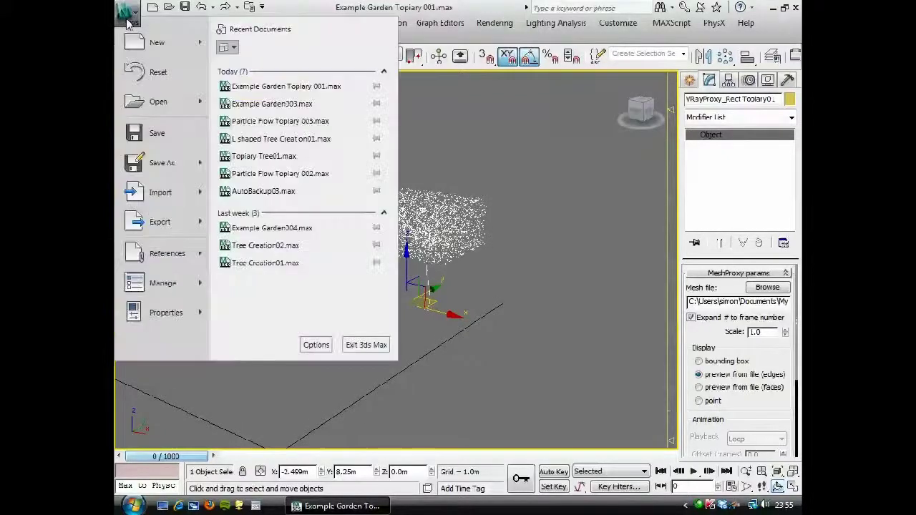
{"action": "left_click", "coordinate": [163, 163]}
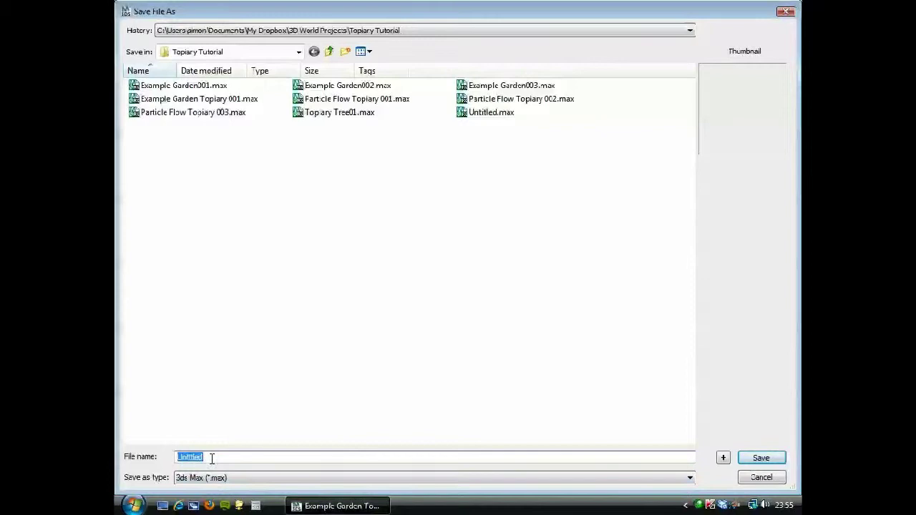
{"action": "type", "text": "Rect Topiary"}
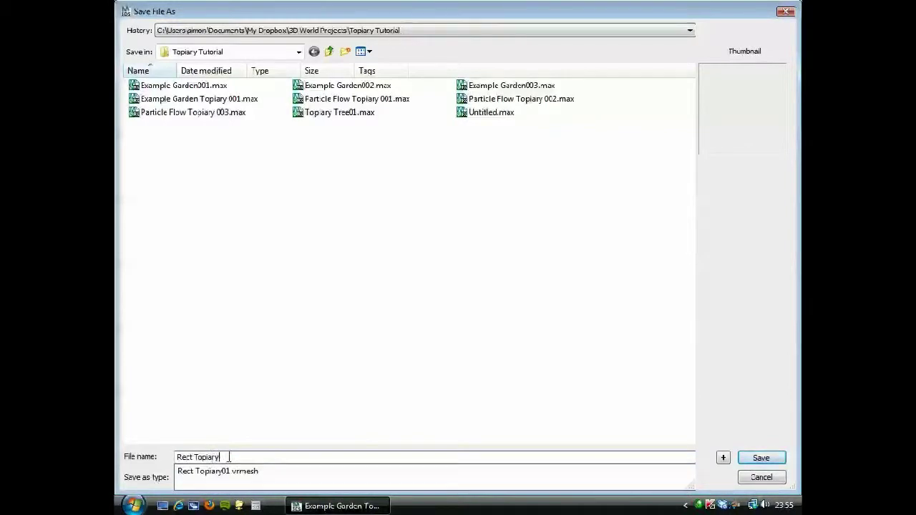
{"action": "type", "text": "01"}
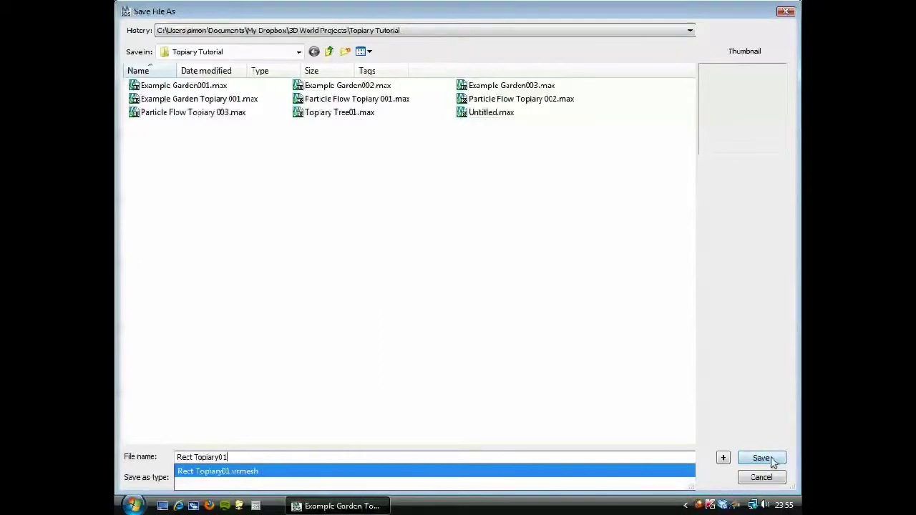
{"action": "left_click", "coordinate": [763, 458]}
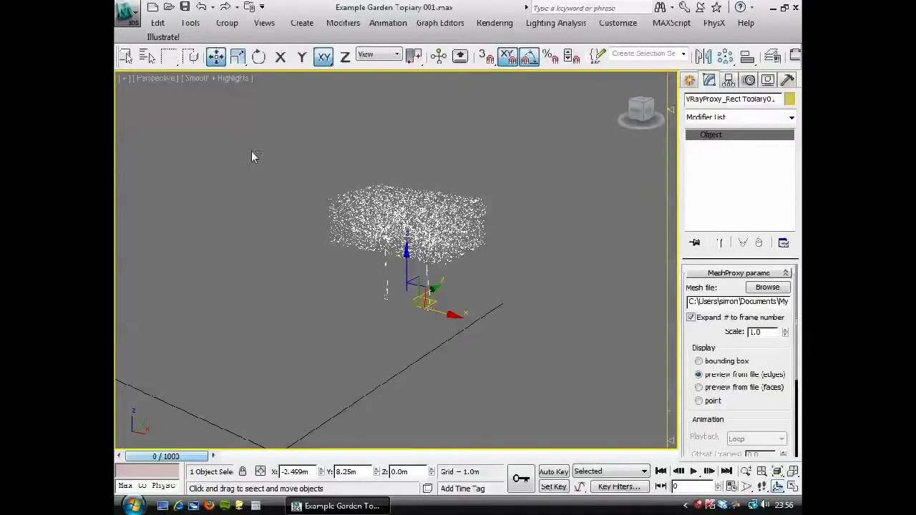
Step: Reopen Example Garden Topiary 001.max from Recent Documents without saving changes
{"action": "left_click", "coordinate": [129, 12]}
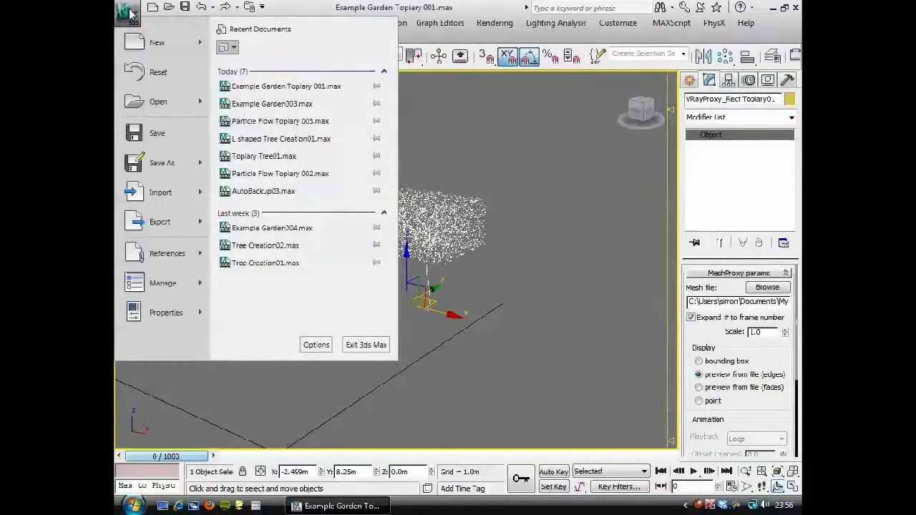
{"action": "left_click", "coordinate": [289, 87]}
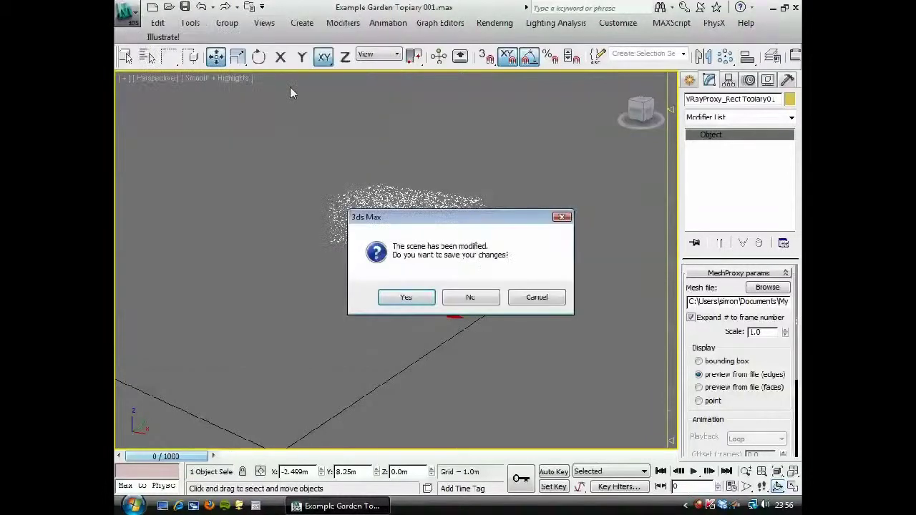
{"action": "left_click", "coordinate": [469, 298]}
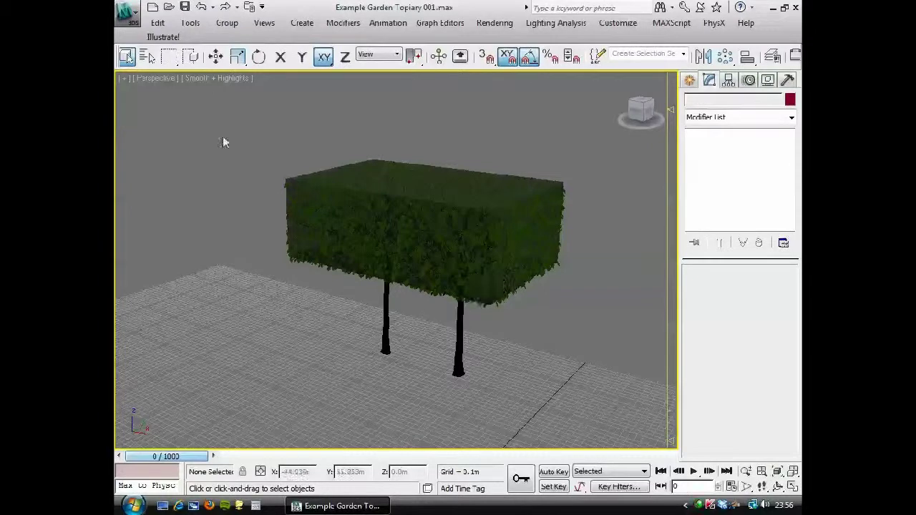
Step: Remove the referenced garden scene from the XRef Scenes list
{"action": "left_click", "coordinate": [125, 12]}
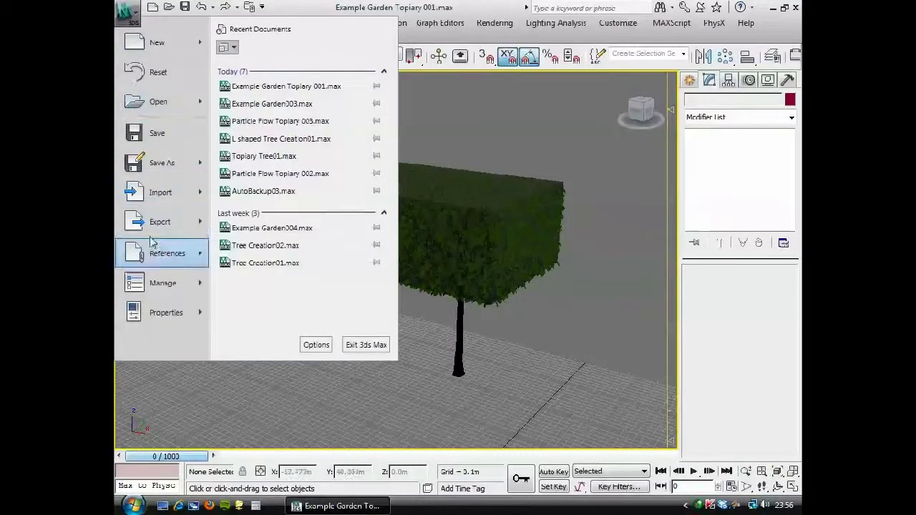
{"action": "mouse_move", "coordinate": [153, 250]}
{"action": "left_click", "coordinate": [265, 171]}
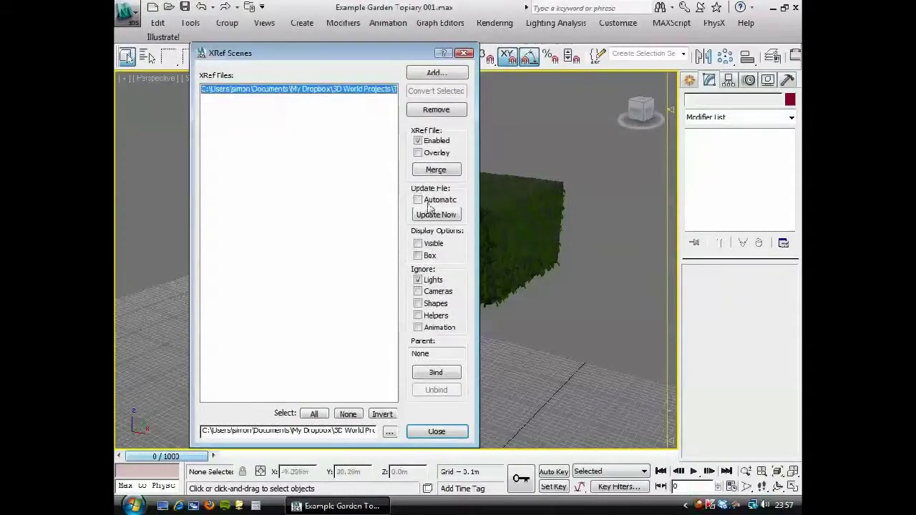
{"action": "left_click", "coordinate": [436, 109]}
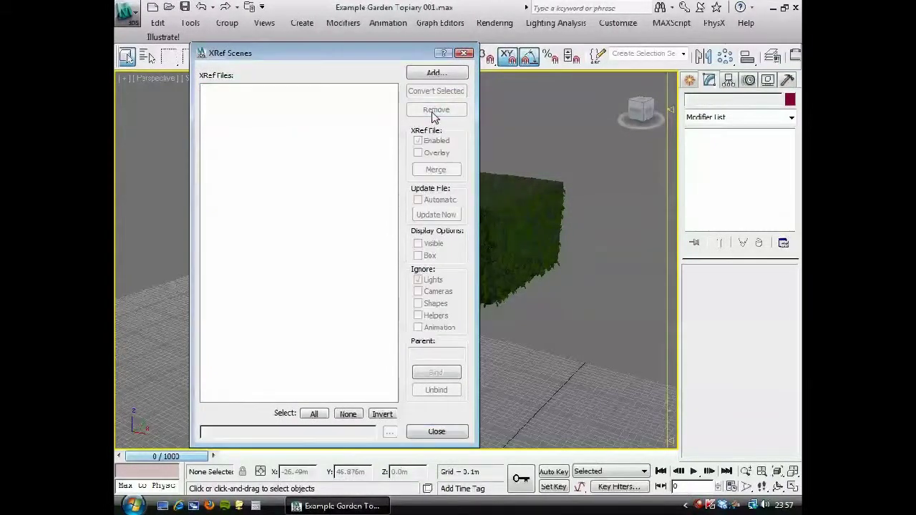
{"action": "left_click", "coordinate": [464, 53]}
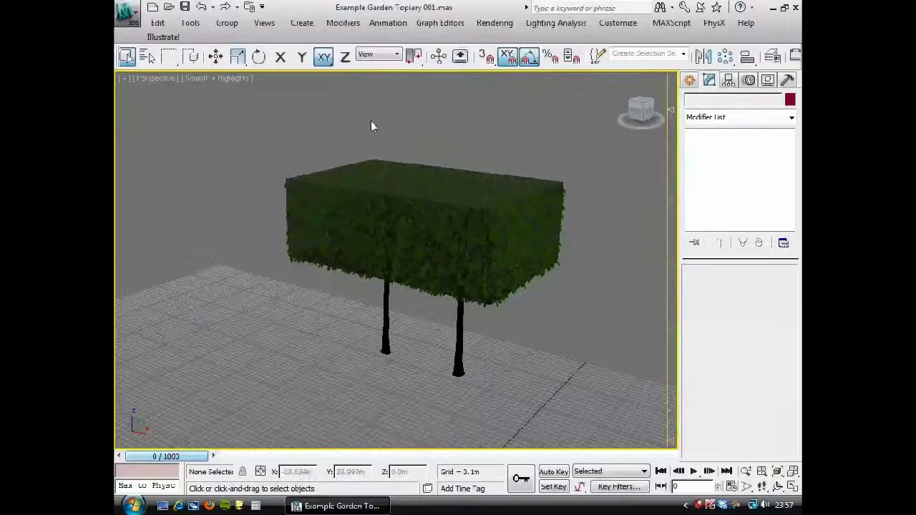
{"action": "middle_click_drag", "start_coordinate": [245, 298], "coordinate": [248, 285]}
{"action": "right_click", "coordinate": [248, 284]}
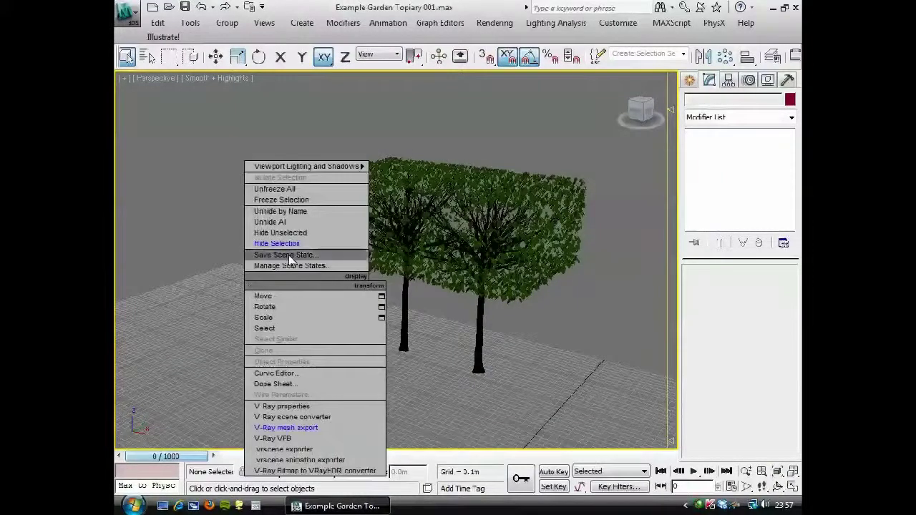
Step: Unhide all objects so the grey box trees and hedge row appear beside the topiary
{"action": "left_click", "coordinate": [279, 211]}
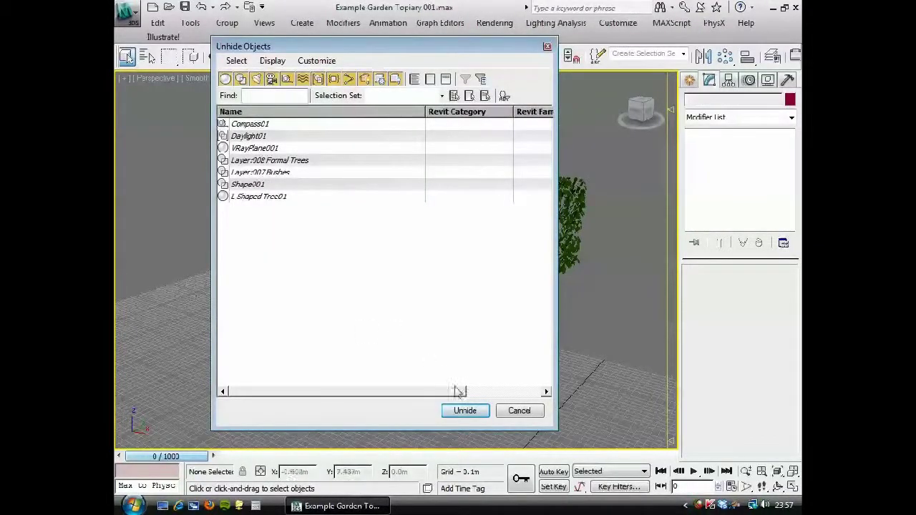
{"action": "left_click", "coordinate": [519, 411]}
{"action": "right_click", "coordinate": [204, 332]}
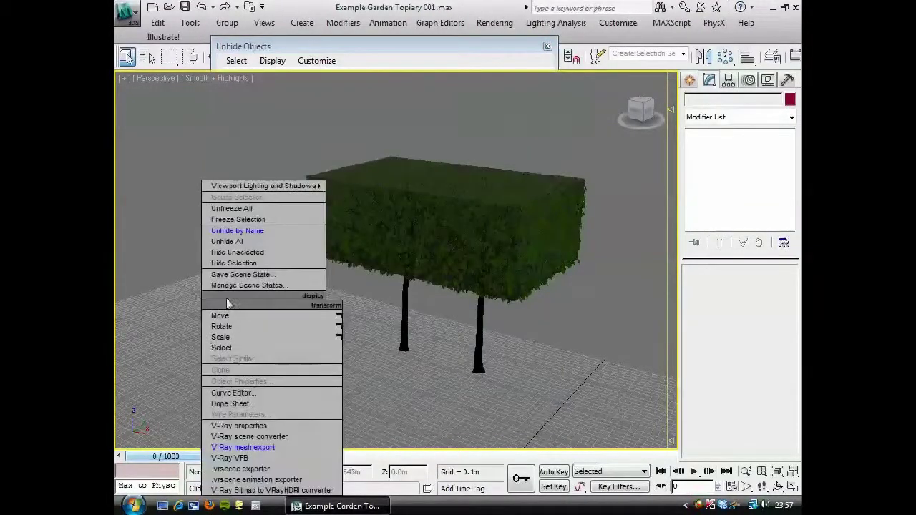
{"action": "left_click", "coordinate": [241, 243]}
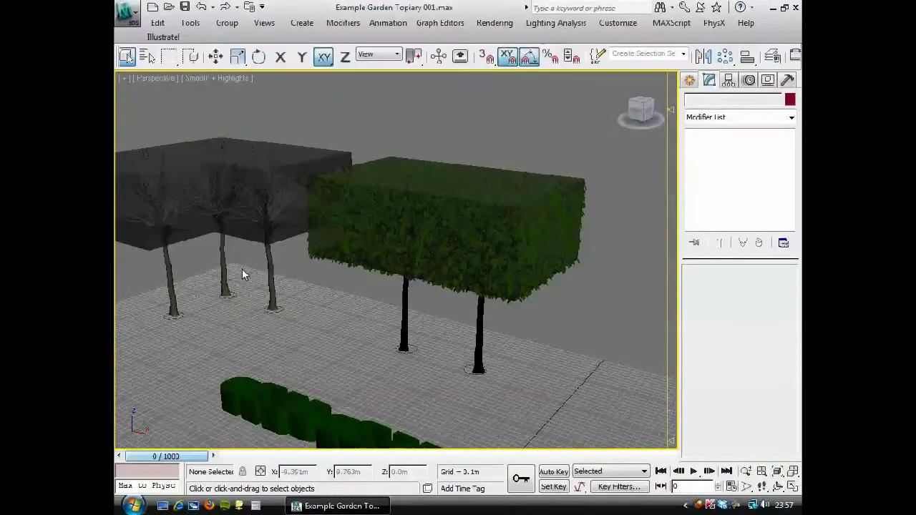
{"action": "middle_click_drag", "start_coordinate": [206, 313], "coordinate": [272, 318]}
{"action": "scroll", "coordinate": [273, 319], "scroll_direction": "down", "scroll_amount": 2}
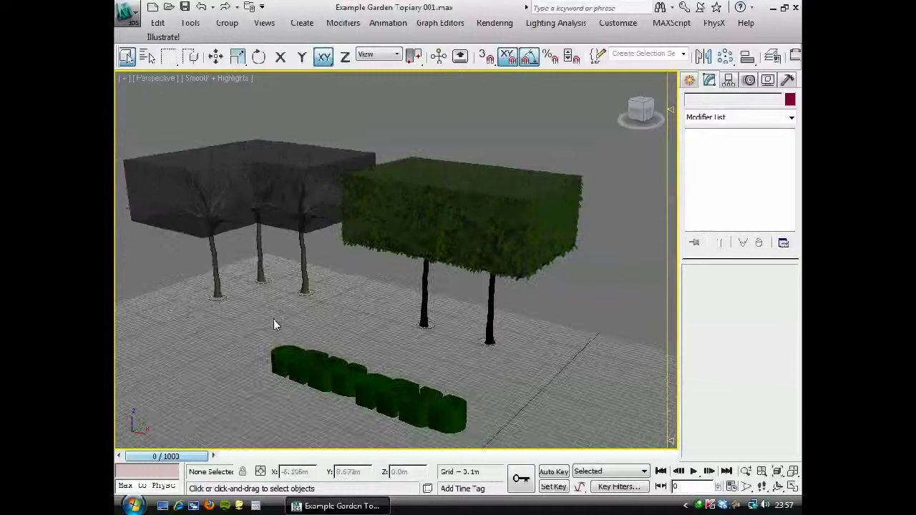
{"action": "scroll", "coordinate": [431, 312], "scroll_direction": "down", "scroll_amount": 2}
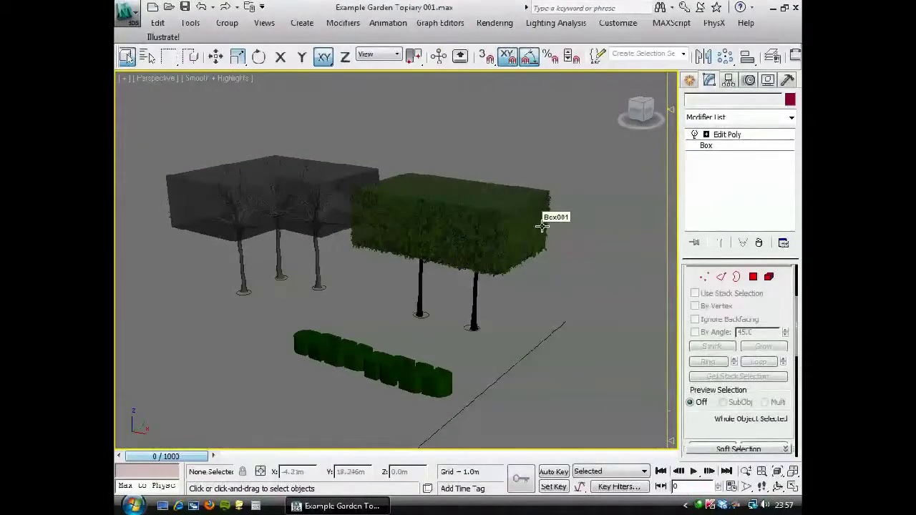
Step: Delete the right-hand canopy box element of Box001 at Edit Poly Element level
{"action": "left_click", "coordinate": [542, 226]}
{"action": "left_click", "coordinate": [706, 135]}
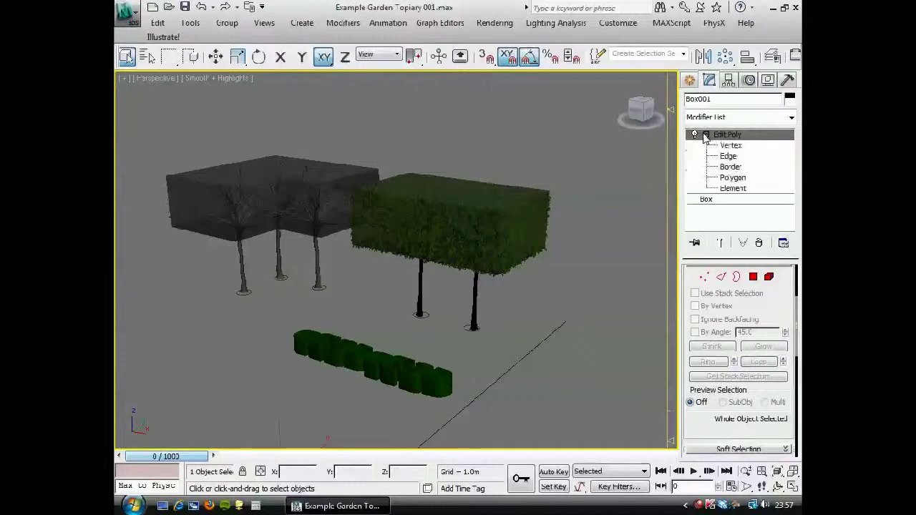
{"action": "left_click", "coordinate": [731, 188]}
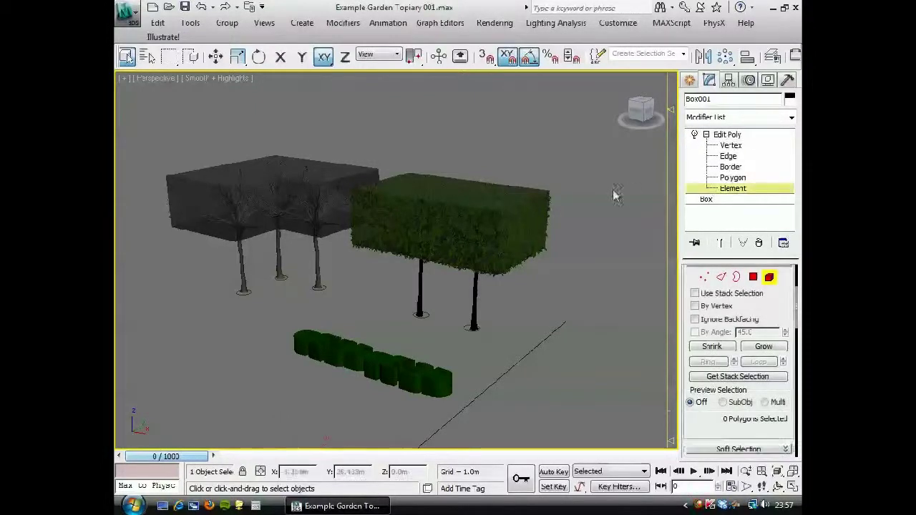
{"action": "left_click_drag", "start_coordinate": [566, 170], "coordinate": [417, 302]}
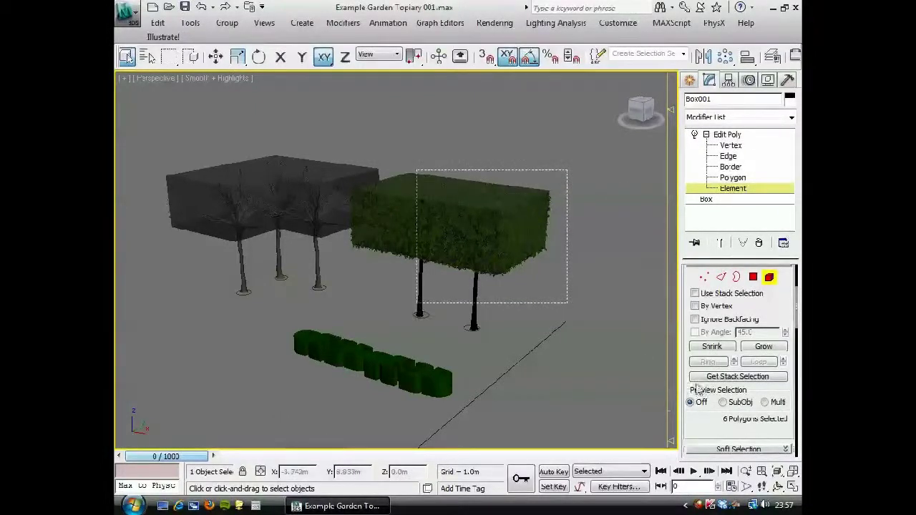
{"action": "left_click_drag", "start_coordinate": [697, 425], "coordinate": [683, 155]}
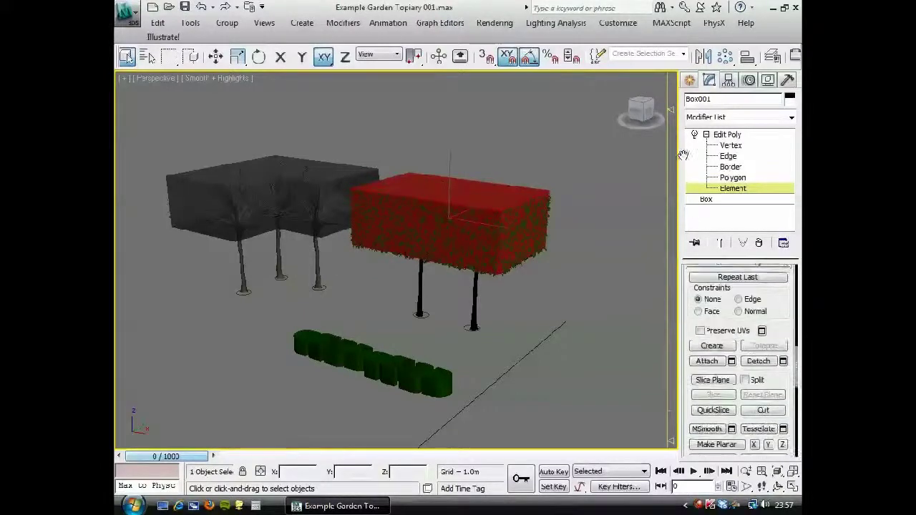
{"action": "scroll", "coordinate": [683, 156], "scroll_direction": "down", "scroll_amount": 2}
{"action": "key", "text": "Delete"}
Step: Attach the L-shaped box to Box001, then undo once to restore the canopy box
{"action": "left_click", "coordinate": [711, 330]}
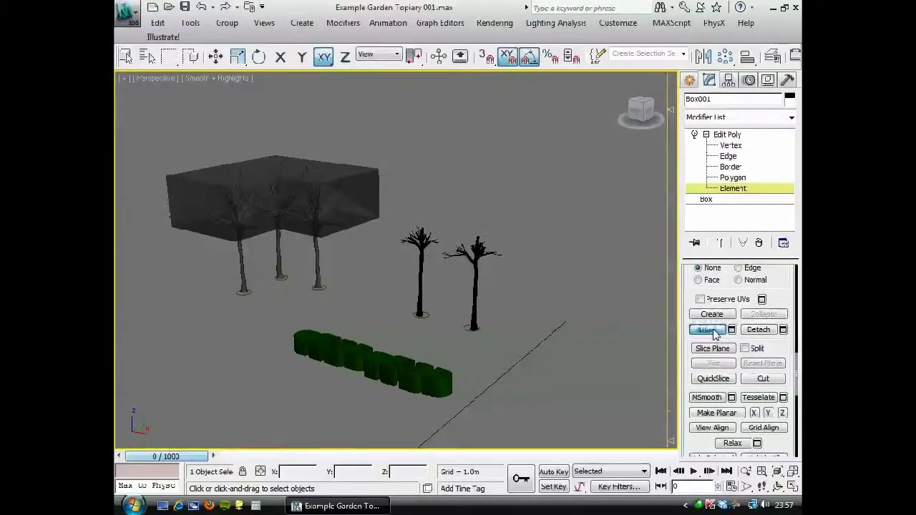
{"action": "left_click", "coordinate": [176, 186]}
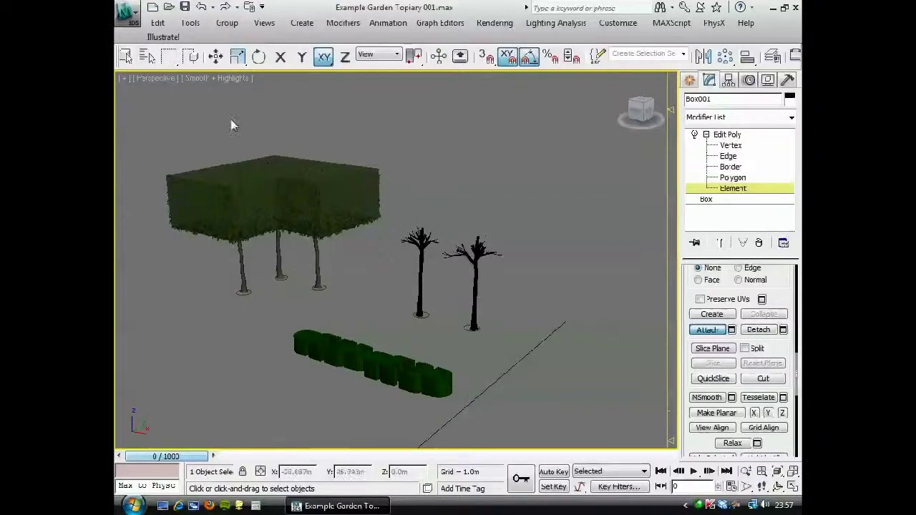
{"action": "left_click", "coordinate": [202, 9]}
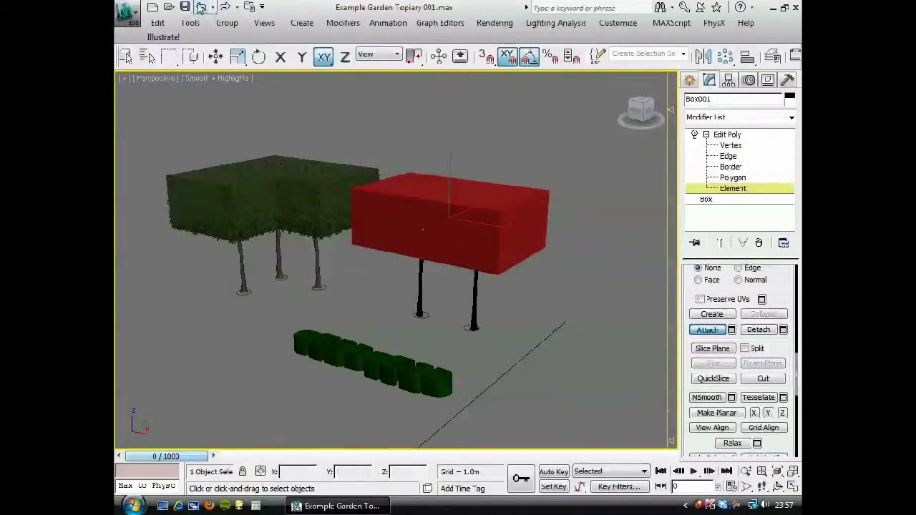
Step: Exit Element level, show edged faces and hide everything except the canopy box
{"action": "left_click", "coordinate": [732, 189]}
{"action": "key", "text": "w"}
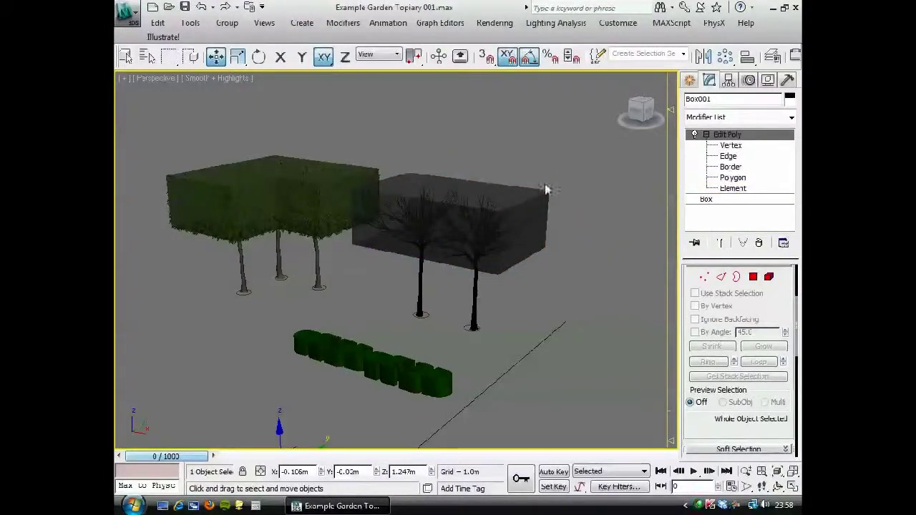
{"action": "middle_click_drag", "start_coordinate": [542, 164], "coordinate": [535, 153]}
{"action": "key", "text": "F4"}
{"action": "right_click", "coordinate": [534, 154]}
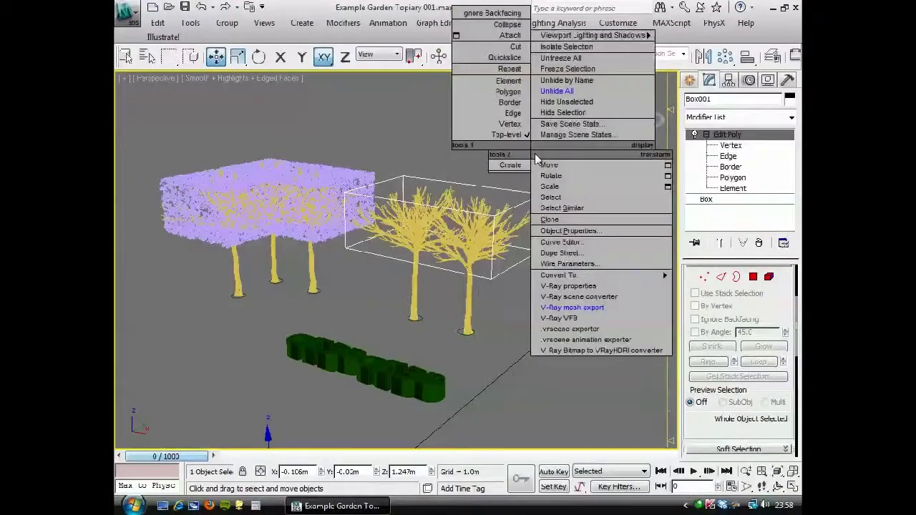
{"action": "left_click", "coordinate": [585, 107]}
{"action": "middle_click_drag", "start_coordinate": [523, 219], "coordinate": [457, 247]}
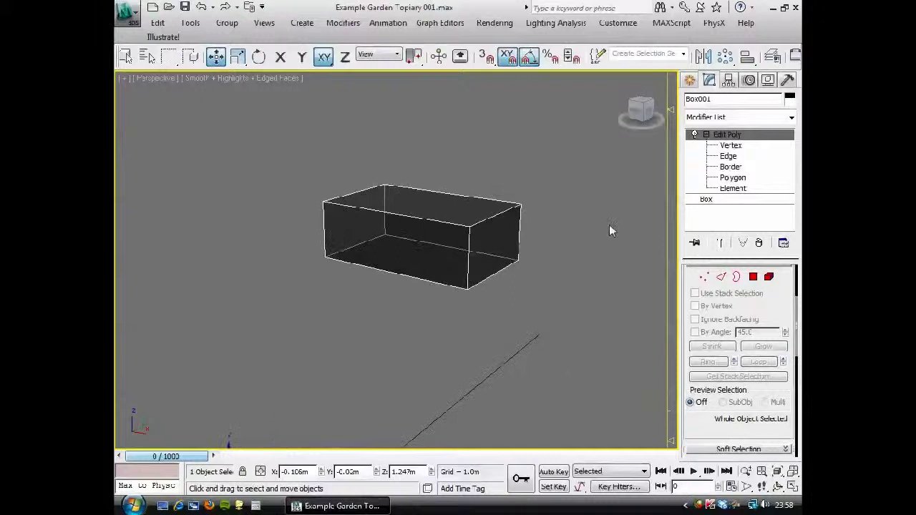
Step: Measure the canopy box at 4.0 × 2.5 × 1.4 m, then return to Modify
{"action": "left_click", "coordinate": [787, 80]}
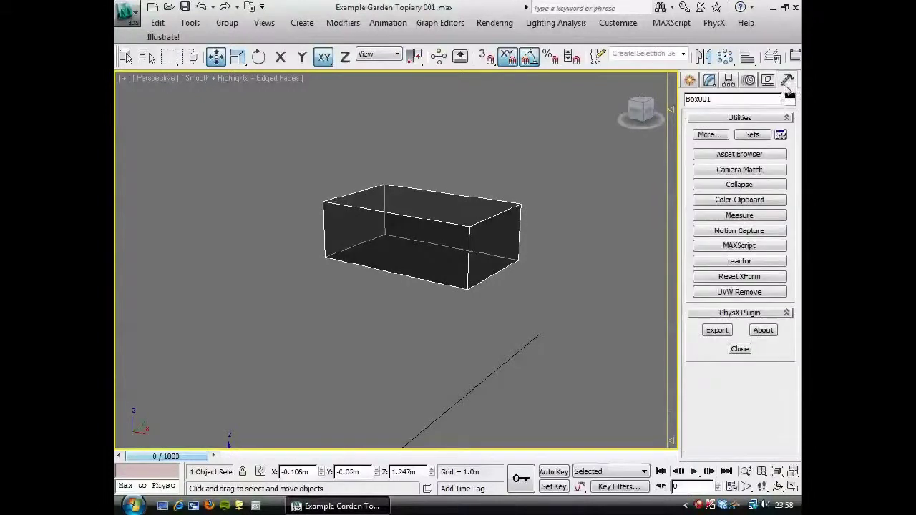
{"action": "left_click", "coordinate": [739, 215]}
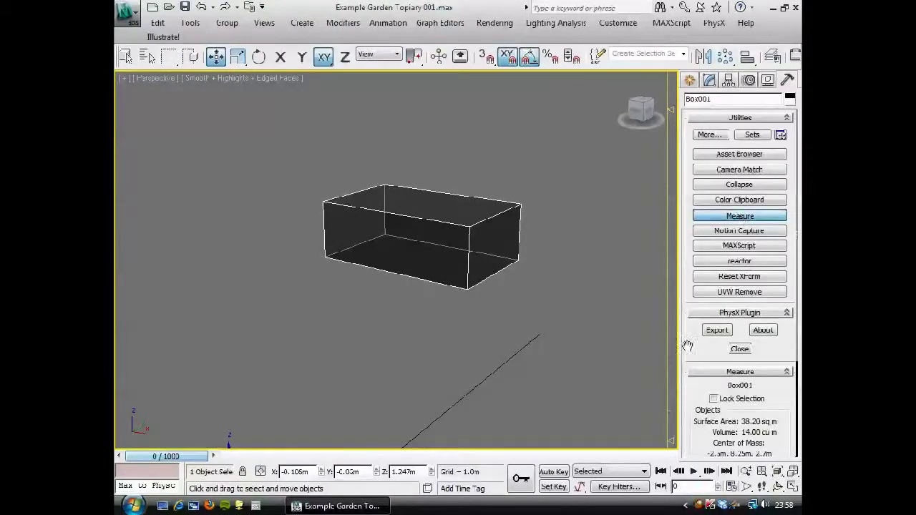
{"action": "left_click_drag", "start_coordinate": [686, 345], "coordinate": [674, 194]}
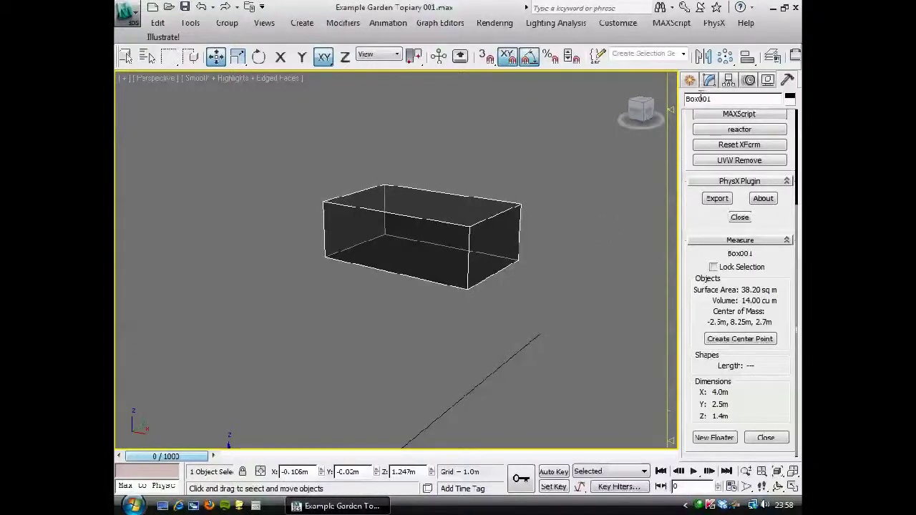
{"action": "left_click", "coordinate": [709, 80]}
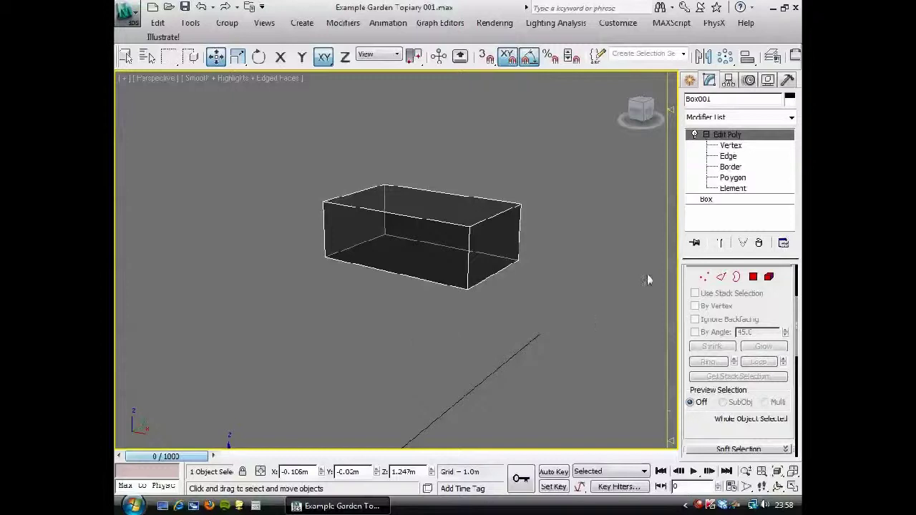
Step: Unhide all the hidden trees and hedges
{"action": "right_click", "coordinate": [346, 346]}
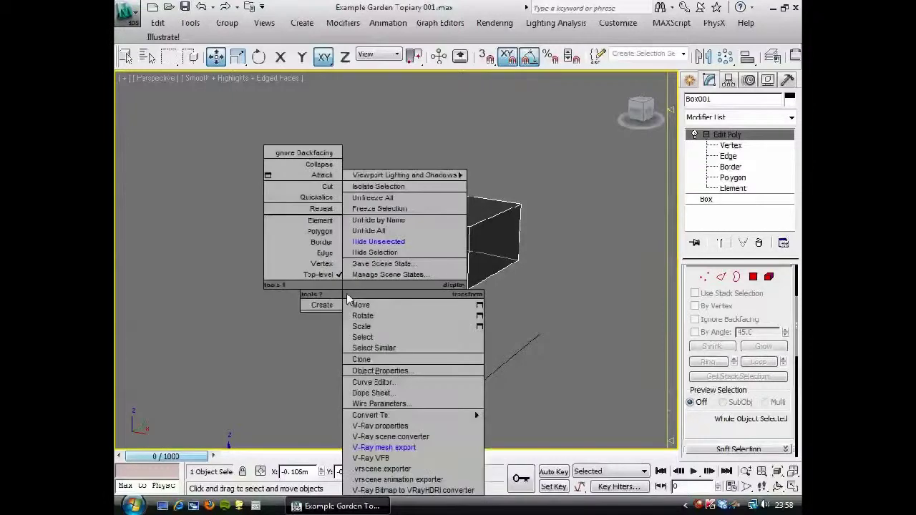
{"action": "left_click", "coordinate": [384, 236]}
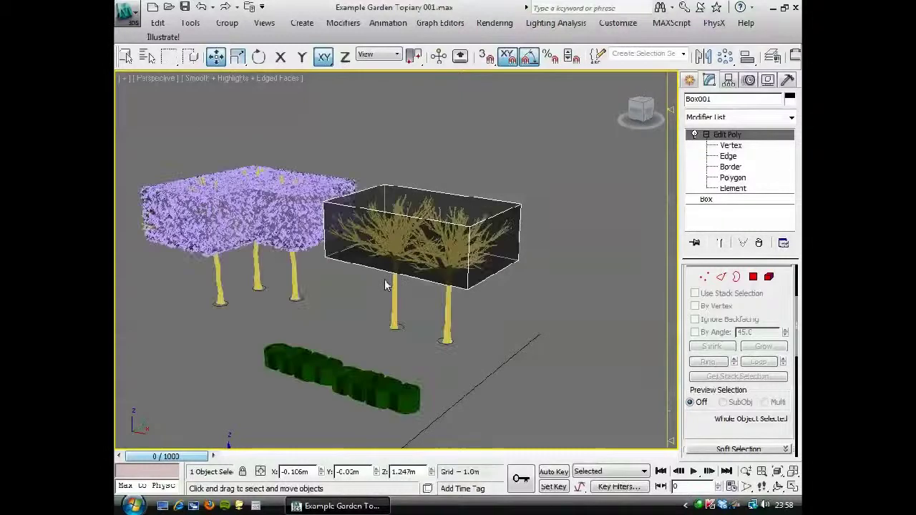
{"action": "middle_click_drag", "start_coordinate": [328, 294], "coordinate": [352, 301]}
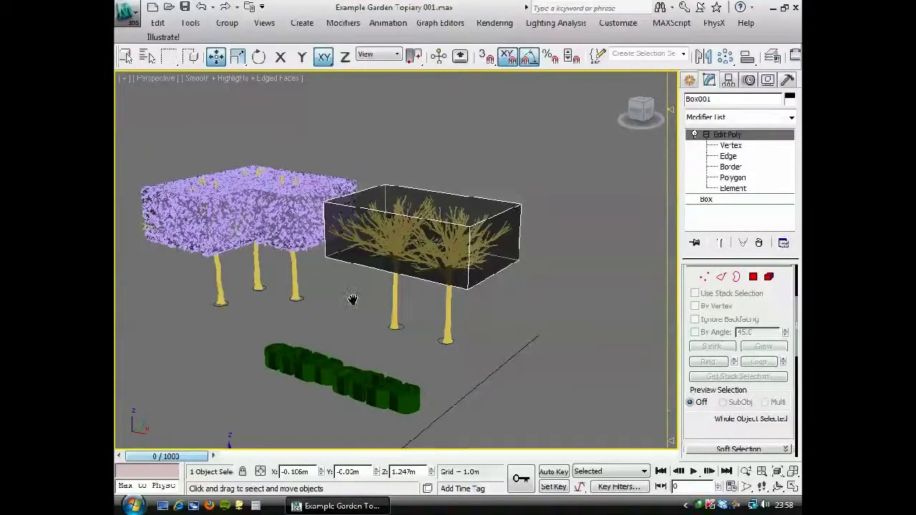
Step: Delete the right-hand canopy box element and attach the L-shaped leaf object
{"action": "left_click", "coordinate": [736, 189]}
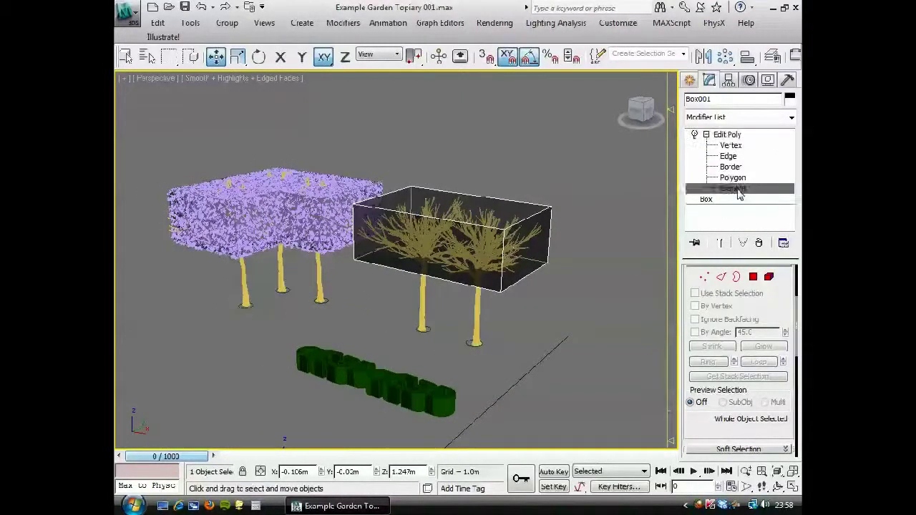
{"action": "left_click", "coordinate": [515, 234]}
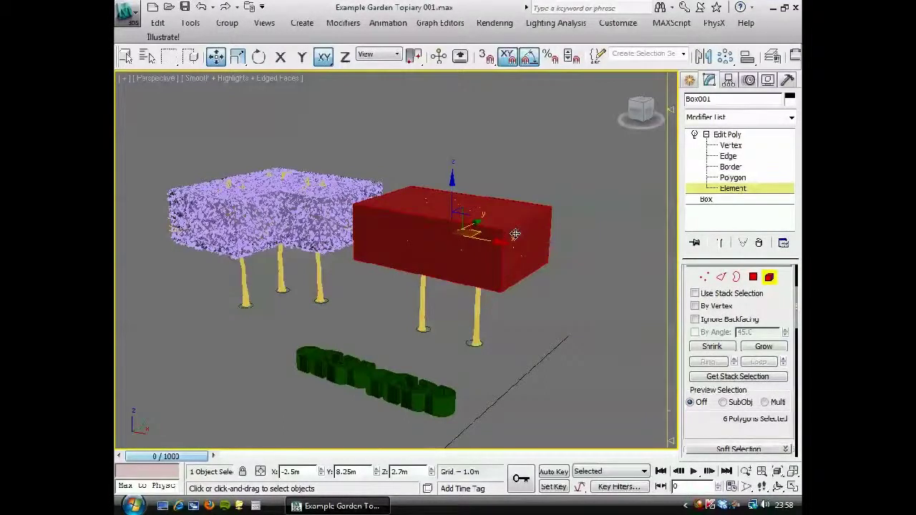
{"action": "key", "text": "Delete"}
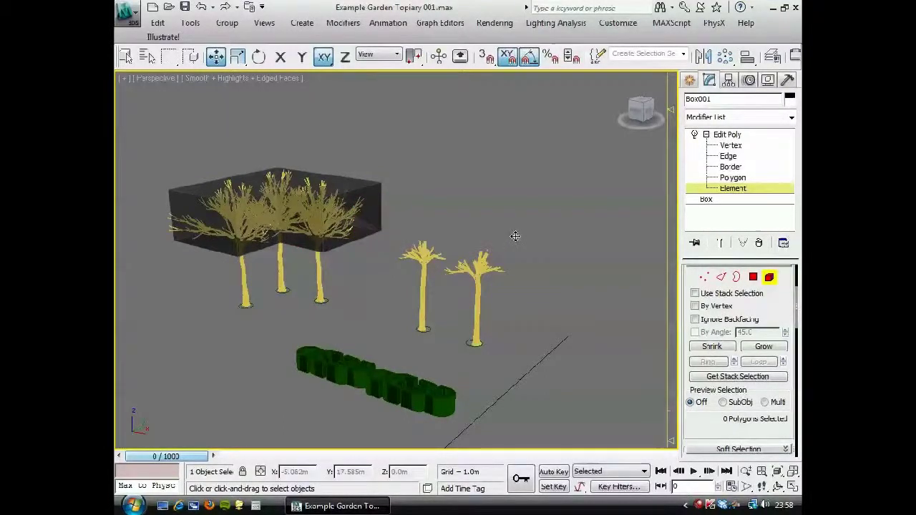
{"action": "scroll", "coordinate": [708, 308], "scroll_direction": "down", "scroll_amount": 5}
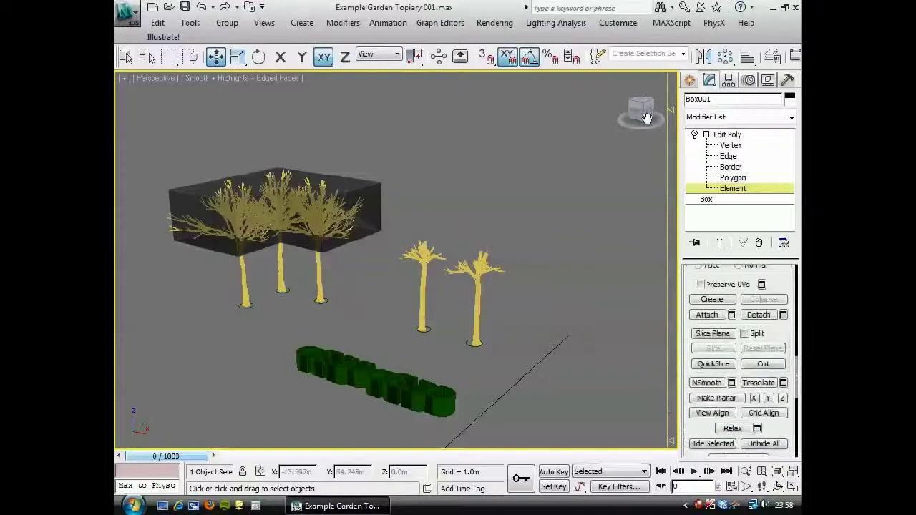
{"action": "left_click", "coordinate": [706, 293]}
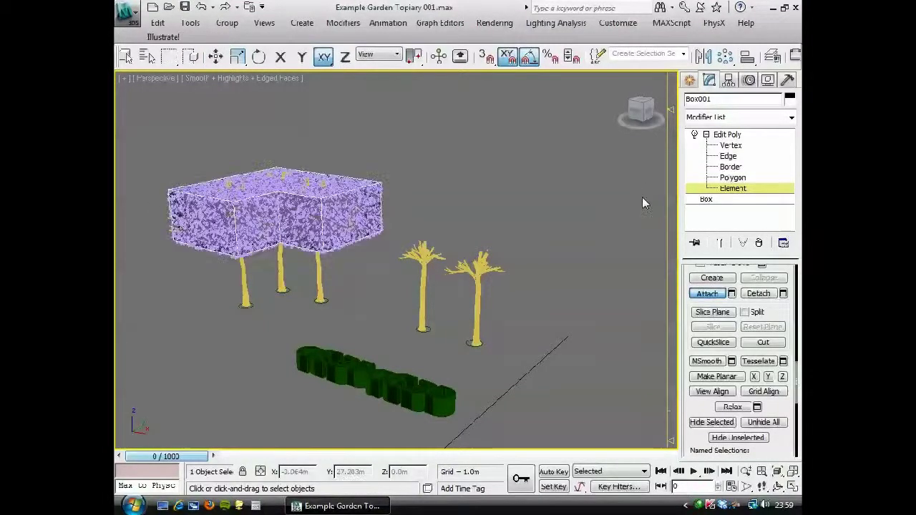
{"action": "left_click", "coordinate": [733, 191]}
{"action": "left_click", "coordinate": [732, 190]}
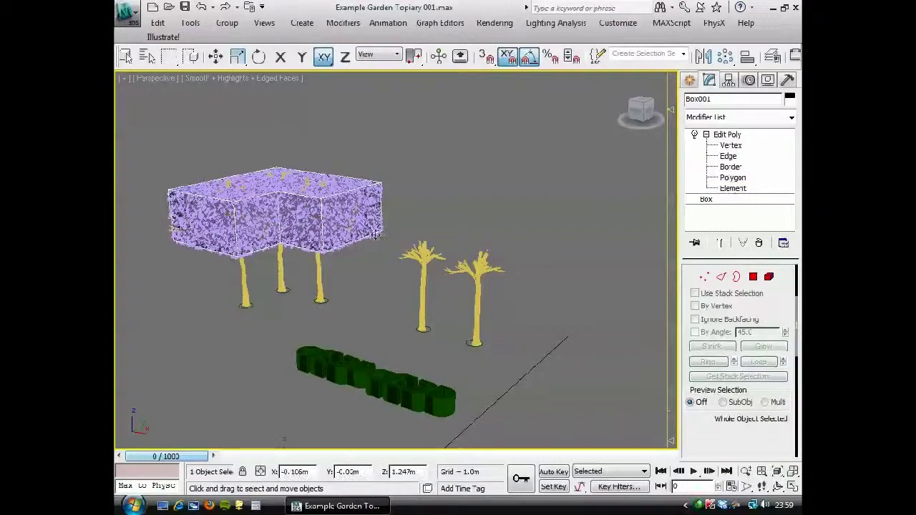
Step: Hide the PF Source 001 leaf particles
{"action": "left_click", "coordinate": [373, 238]}
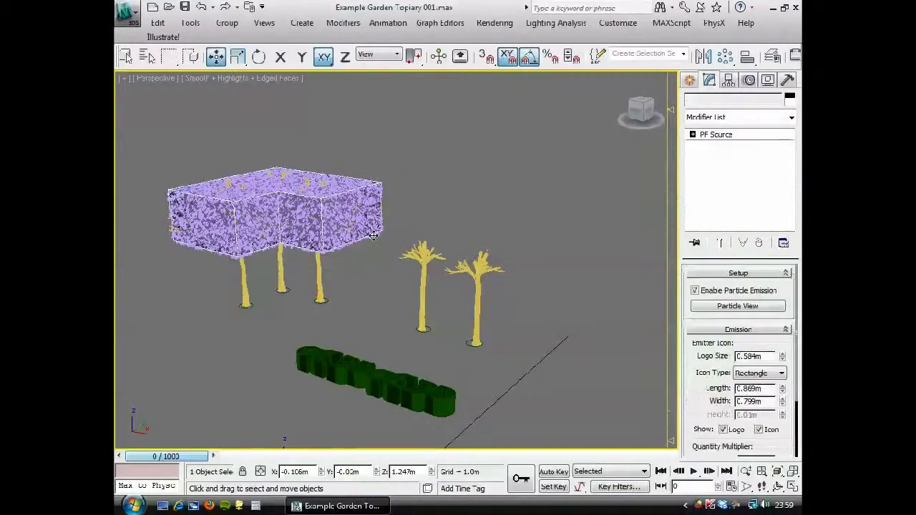
{"action": "right_click", "coordinate": [425, 191]}
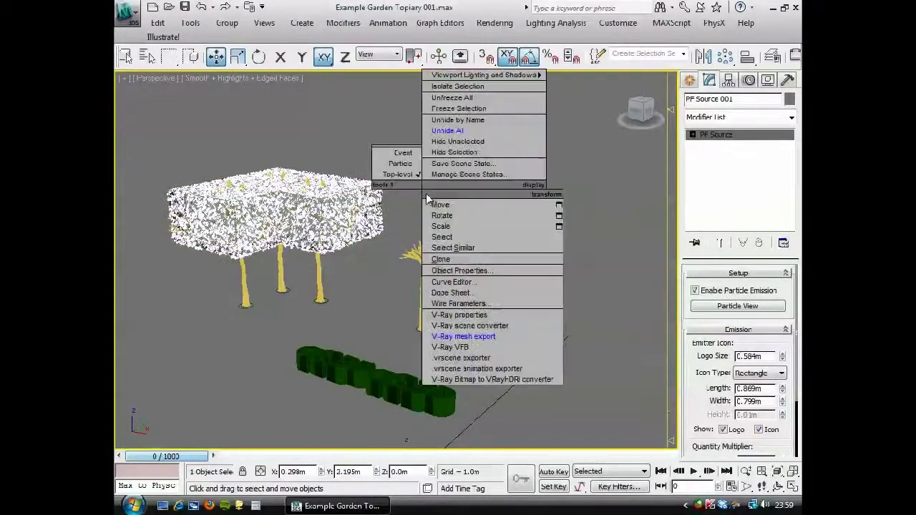
{"action": "left_click", "coordinate": [455, 151]}
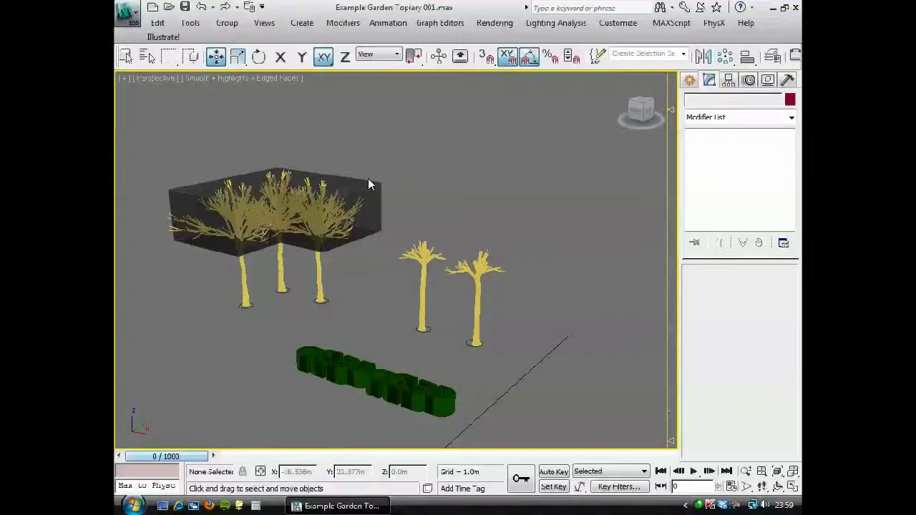
Step: Delete the two right-hand tree elements from Trunk01
{"action": "left_click", "coordinate": [422, 277]}
{"action": "left_click", "coordinate": [716, 210]}
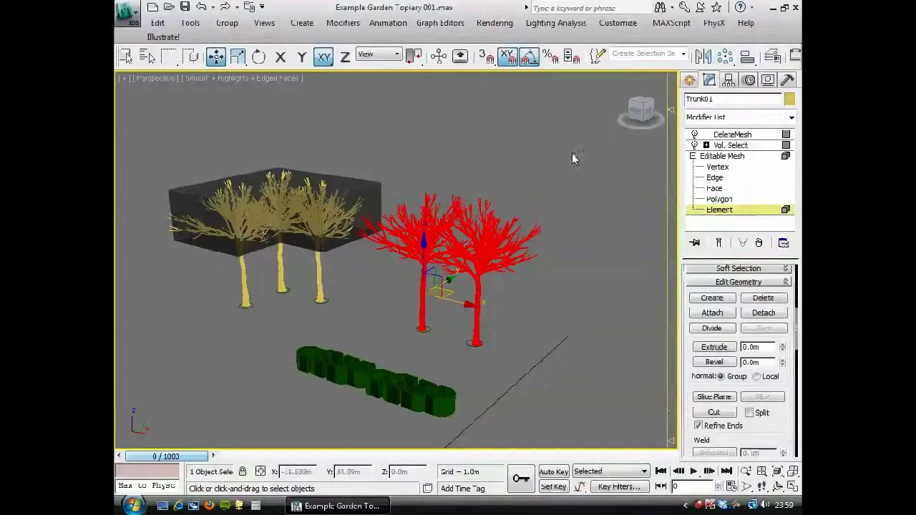
{"action": "left_click_drag", "start_coordinate": [594, 147], "coordinate": [333, 377]}
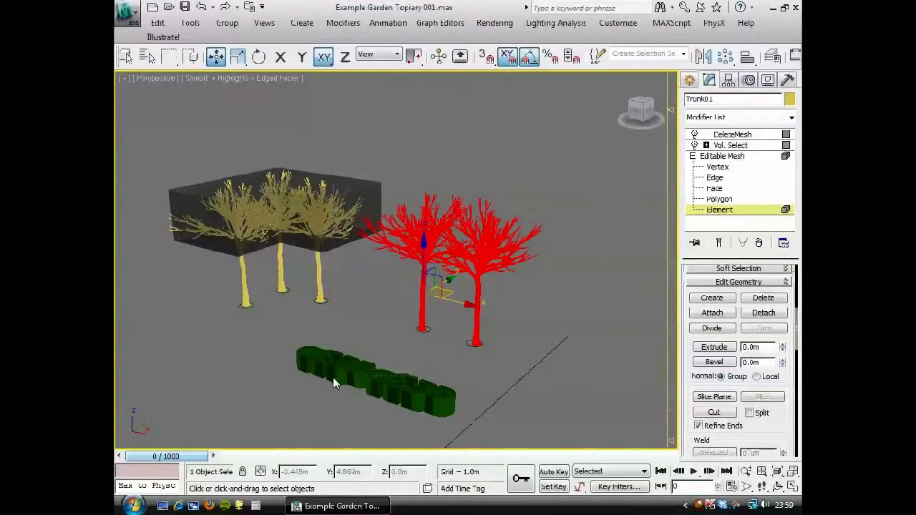
{"action": "key", "text": "Delete"}
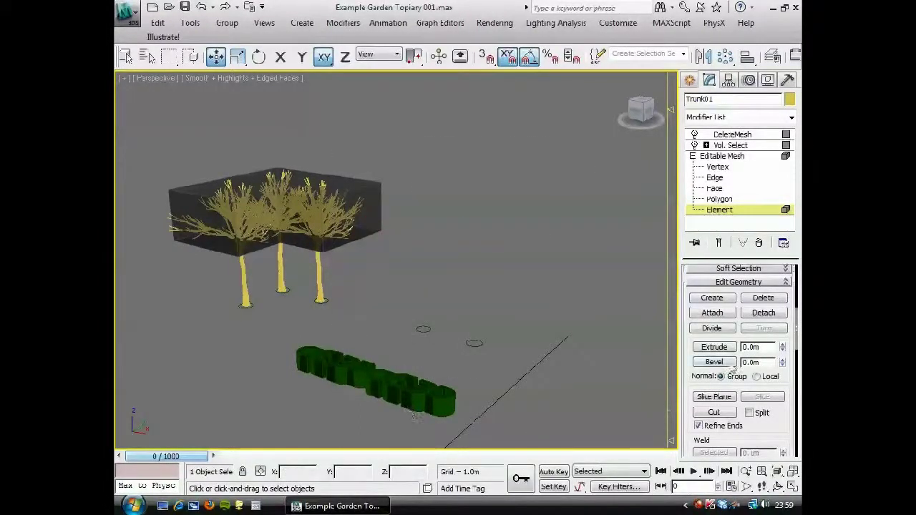
Step: Attach the three left-hand trees to Trunk01
{"action": "left_click", "coordinate": [712, 313]}
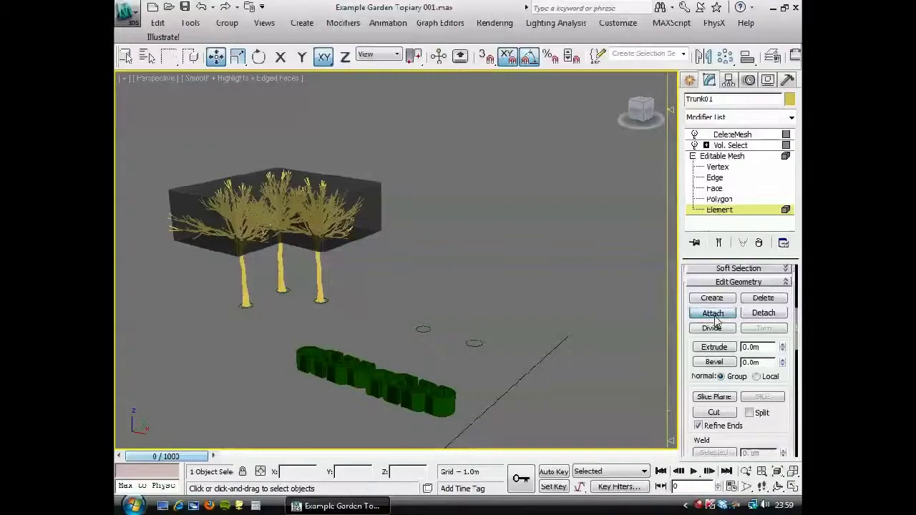
{"action": "left_click", "coordinate": [318, 270]}
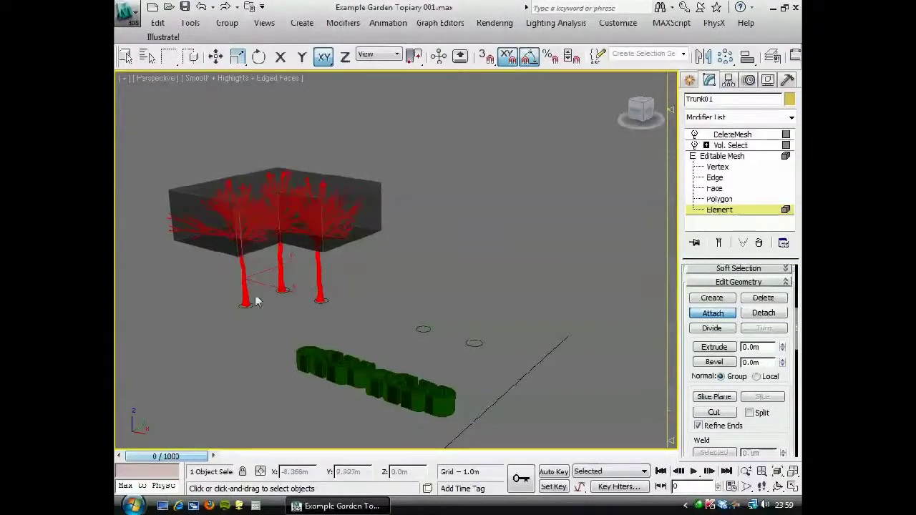
{"action": "middle_click_drag", "start_coordinate": [261, 306], "coordinate": [365, 313]}
Step: Frame the attached trees in Front view with Zoom Extents Selected and turn off Attach
{"action": "key", "text": "f"}
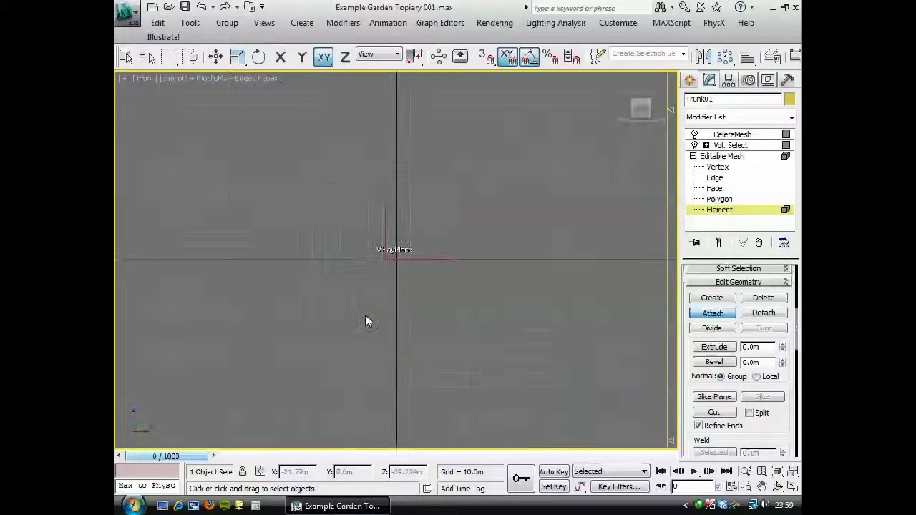
{"action": "left_click", "coordinate": [776, 472]}
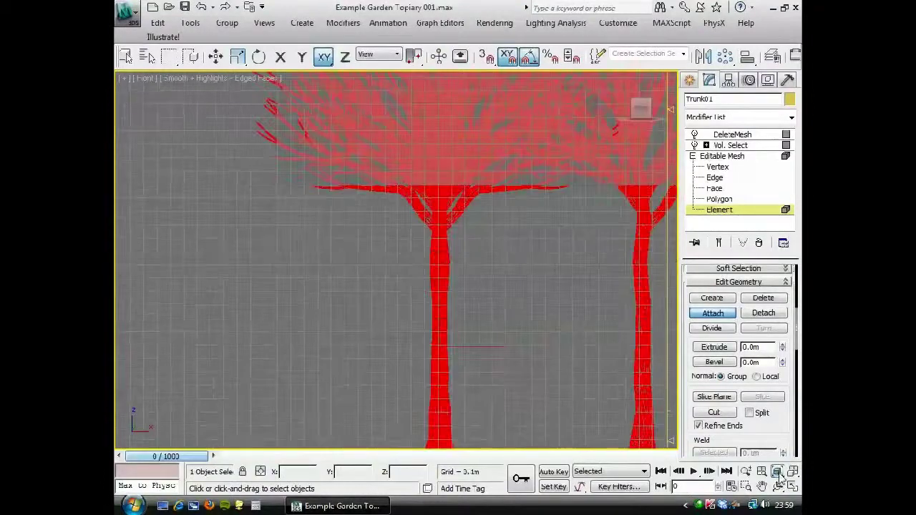
{"action": "scroll", "coordinate": [544, 257], "scroll_direction": "down", "scroll_amount": 6}
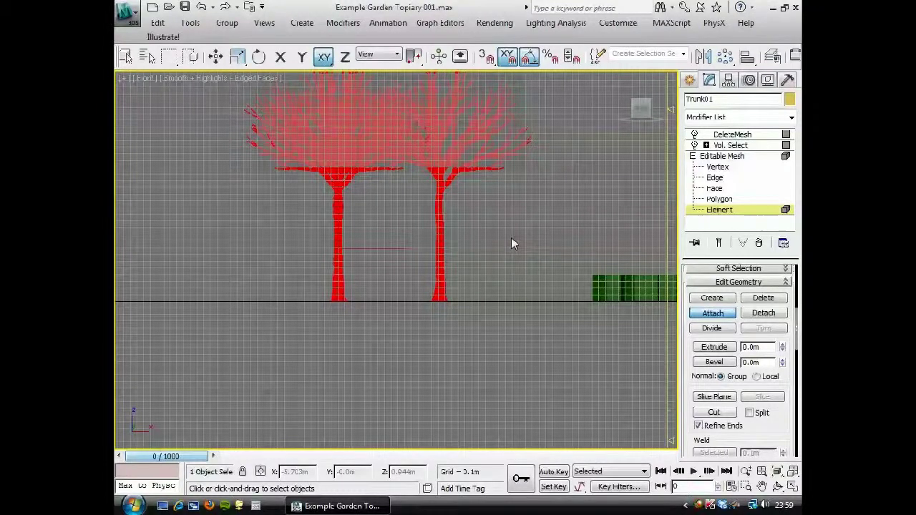
{"action": "middle_click_drag", "start_coordinate": [468, 317], "coordinate": [467, 326]}
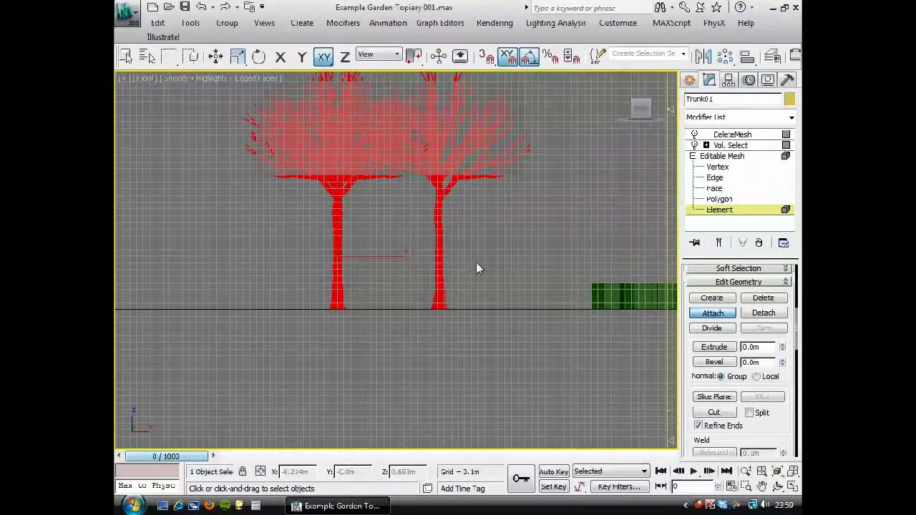
{"action": "left_click", "coordinate": [706, 320]}
Step: Check the trees' polygons at Polygon level with the grid hidden, then return to Editable Mesh and deselect
{"action": "left_click_drag", "start_coordinate": [481, 233], "coordinate": [257, 414]}
{"action": "left_click", "coordinate": [731, 203]}
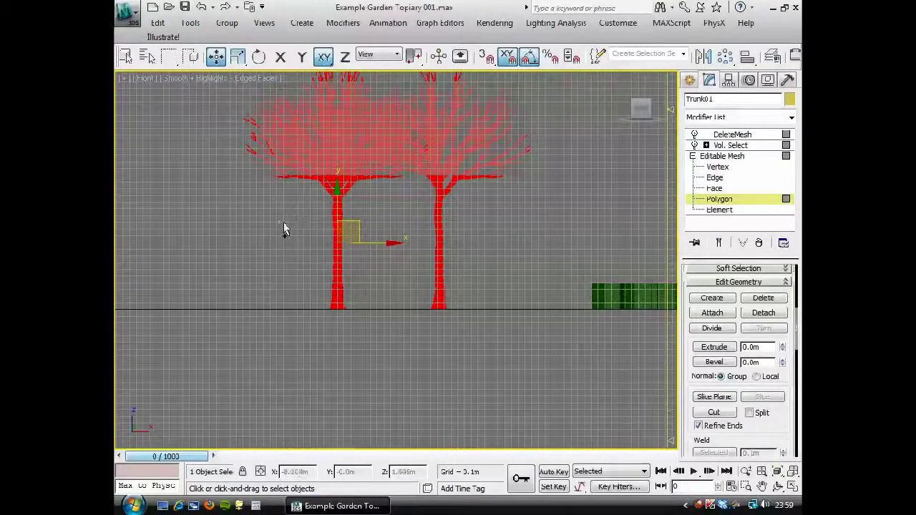
{"action": "left_click_drag", "start_coordinate": [282, 224], "coordinate": [510, 178]}
{"action": "middle_click_drag", "start_coordinate": [403, 231], "coordinate": [416, 271]}
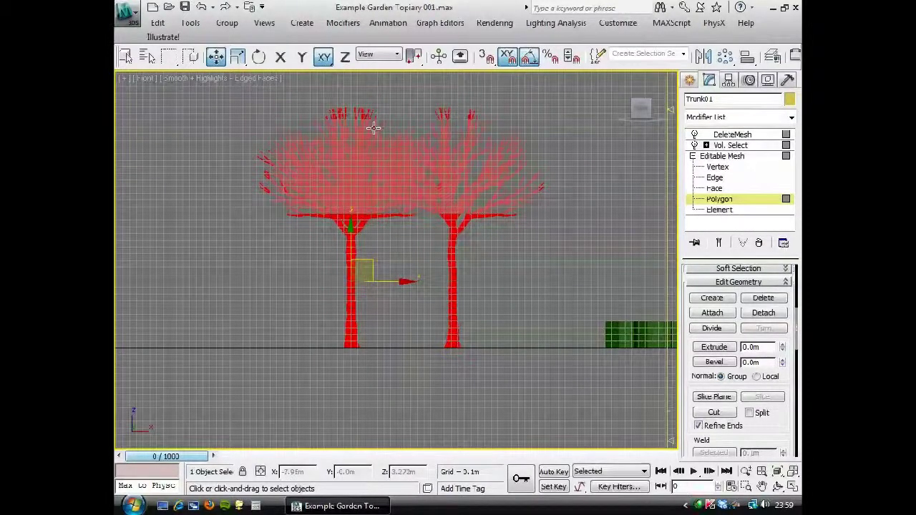
{"action": "key", "text": "g"}
{"action": "left_click", "coordinate": [363, 213]}
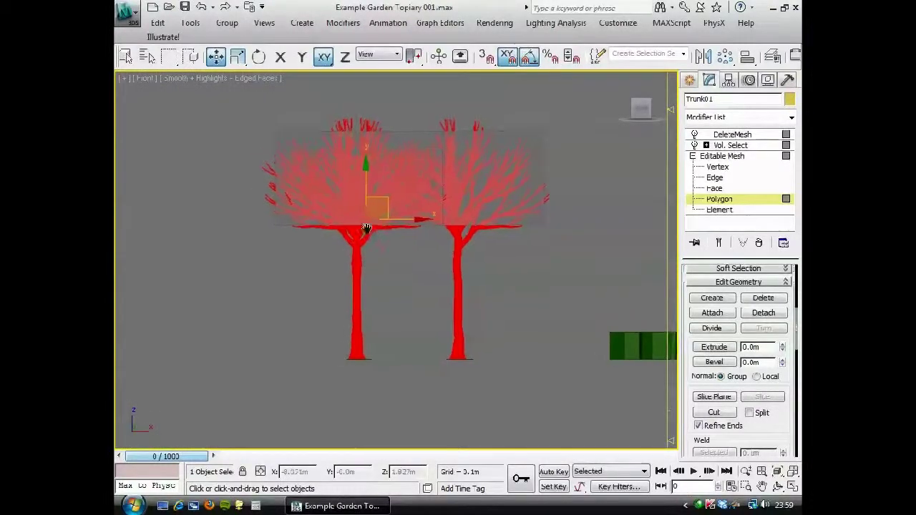
{"action": "scroll", "coordinate": [345, 213], "scroll_direction": "up", "scroll_amount": 6}
{"action": "scroll", "coordinate": [346, 213], "scroll_direction": "down", "scroll_amount": 5}
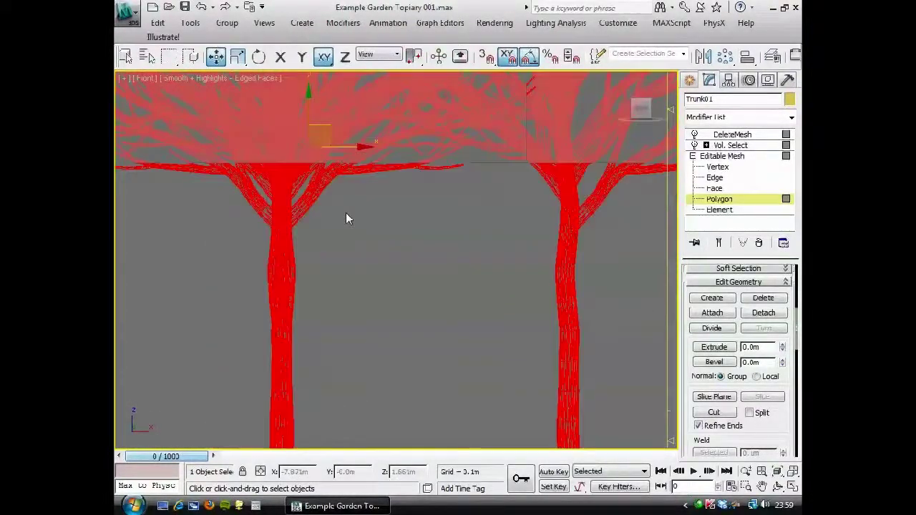
{"action": "middle_click_drag", "start_coordinate": [394, 221], "coordinate": [396, 237]}
{"action": "left_click", "coordinate": [722, 156]}
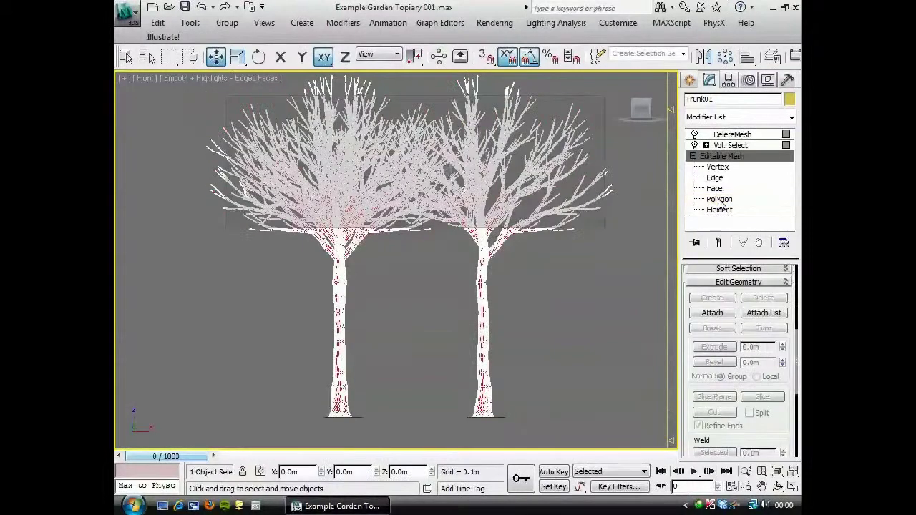
{"action": "left_click", "coordinate": [373, 283]}
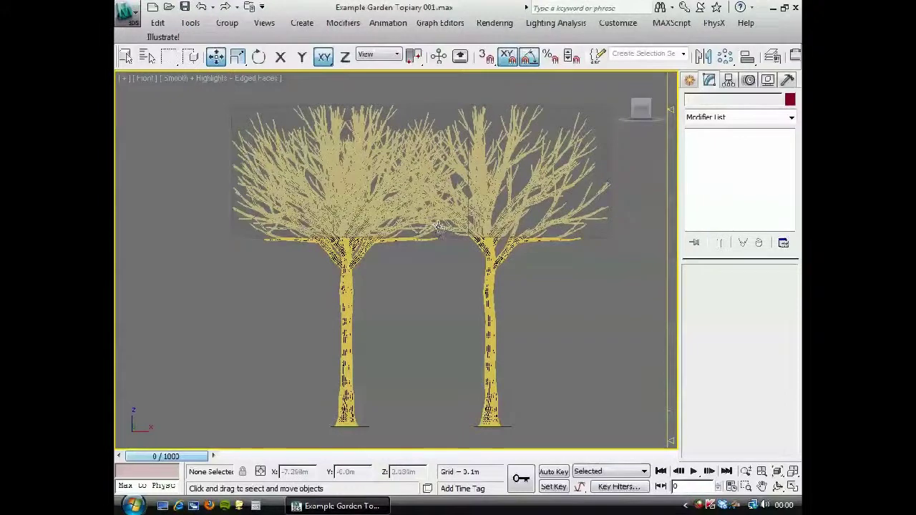
Step: Select Box001 in Perspective view and store a scene hold with Alt+Ctrl+H
{"action": "key", "text": "p"}
{"action": "middle_click_drag", "start_coordinate": [398, 265], "coordinate": [407, 202], "text": "alt"}
{"action": "left_click", "coordinate": [394, 170]}
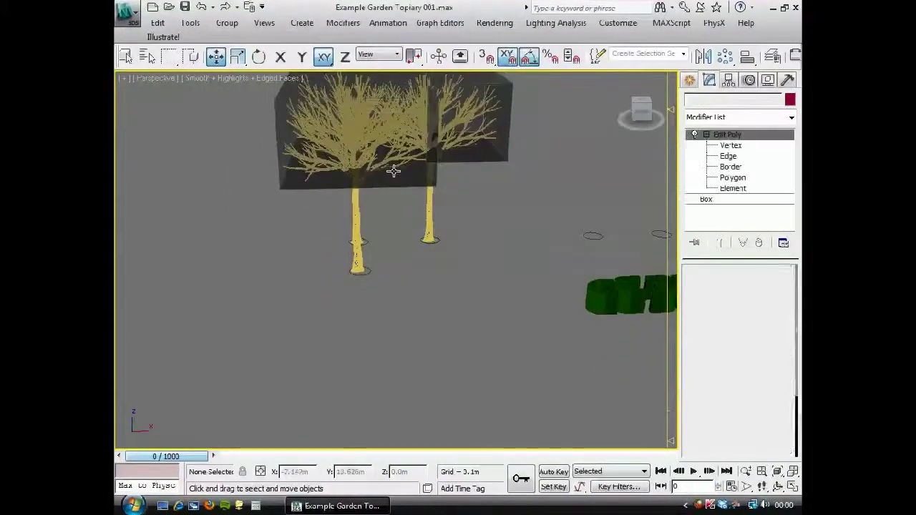
{"action": "middle_click_drag", "start_coordinate": [394, 169], "coordinate": [506, 303], "text": "alt"}
{"action": "scroll", "coordinate": [423, 262], "scroll_direction": "up", "scroll_amount": 4}
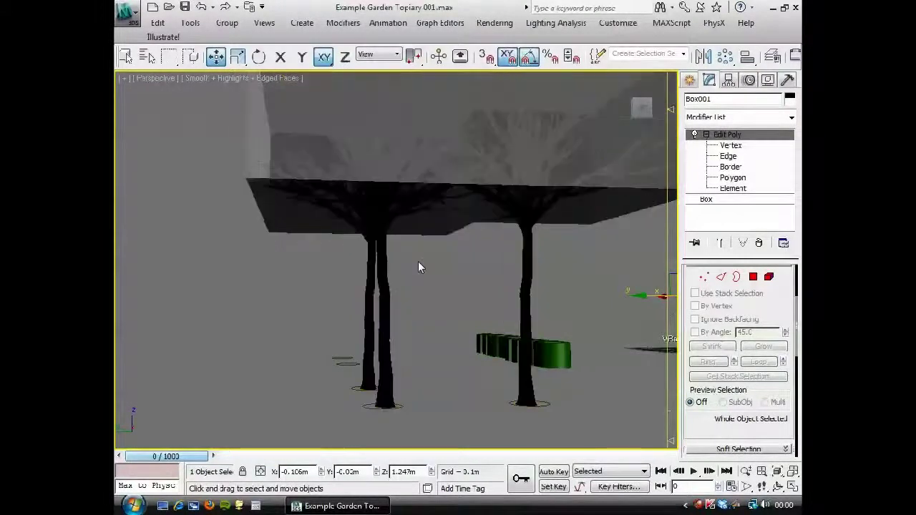
{"action": "mouse_move", "coordinate": [481, 265]}
{"action": "middle_mouse_down", "text": "alt"}
{"action": "mouse_move", "coordinate": [317, 276]}
{"action": "mouse_move", "coordinate": [300, 251]}
{"action": "mouse_move", "coordinate": [399, 218]}
{"action": "mouse_move", "coordinate": [480, 257]}
{"action": "mouse_move", "coordinate": [458, 272]}
{"action": "mouse_move", "coordinate": [525, 265]}
{"action": "mouse_move", "coordinate": [513, 256]}
{"action": "mouse_move", "coordinate": [400, 289]}
{"action": "mouse_move", "coordinate": [296, 289]}
{"action": "mouse_move", "coordinate": [463, 276]}
{"action": "mouse_move", "coordinate": [454, 255]}
{"action": "mouse_move", "coordinate": [458, 266]}
{"action": "mouse_move", "coordinate": [413, 270]}
{"action": "middle_mouse_up", "text": "alt"}
{"action": "scroll", "coordinate": [401, 267], "scroll_direction": "down", "scroll_amount": 6}
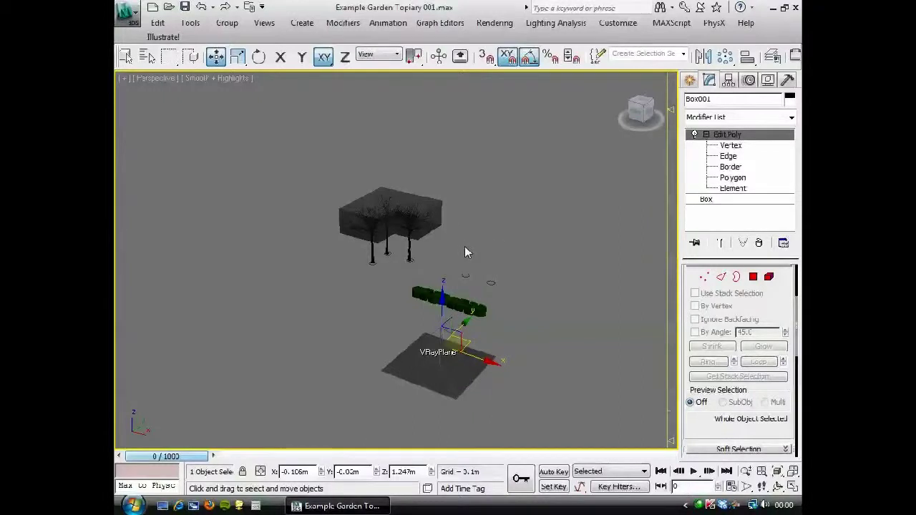
{"action": "key", "text": "ctrl+alt+h"}
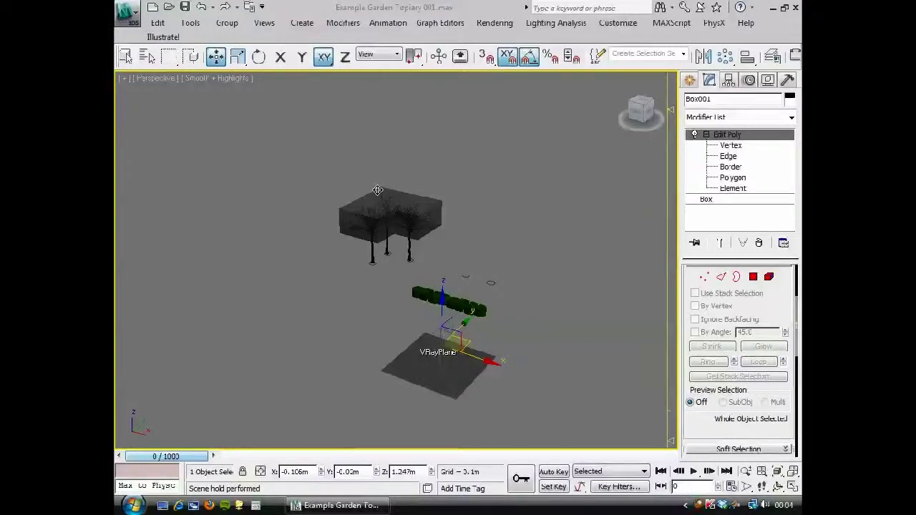
Step: Unhide all hidden objects around the topiary
{"action": "right_click", "coordinate": [358, 296]}
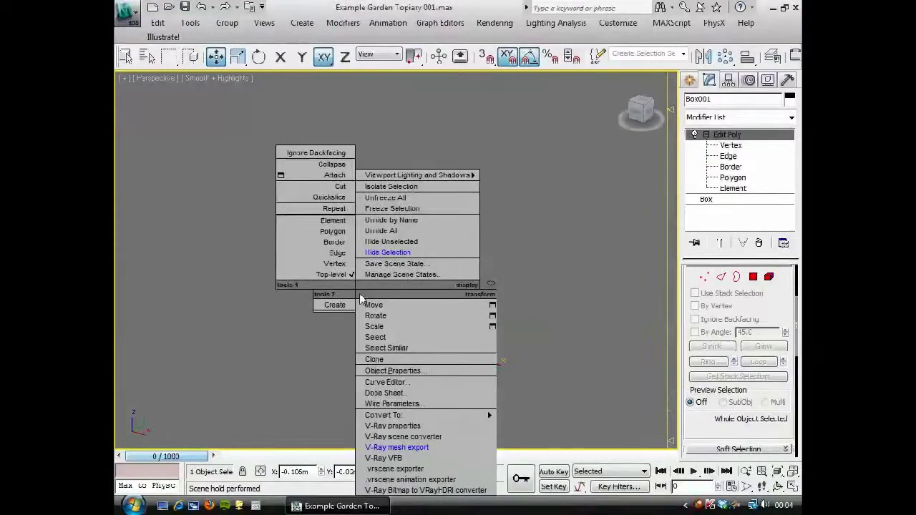
{"action": "left_click", "coordinate": [390, 231]}
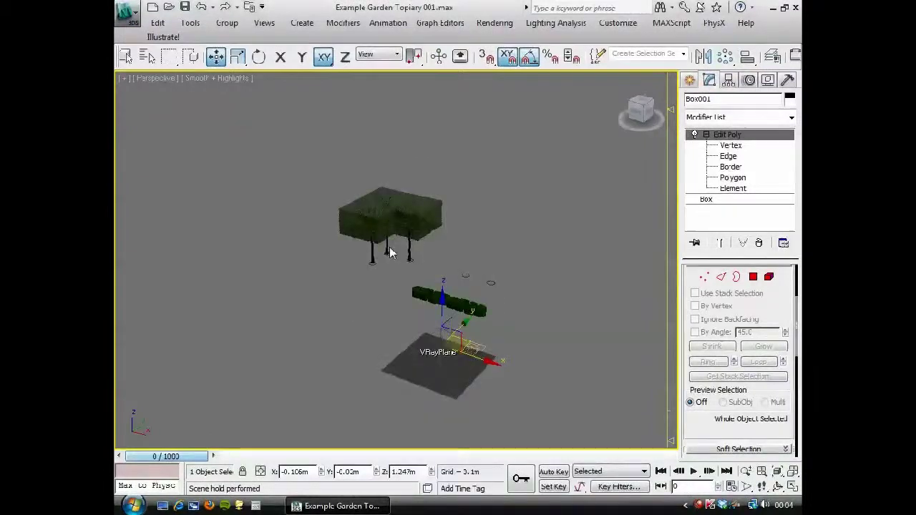
{"action": "middle_click_drag", "start_coordinate": [394, 260], "coordinate": [396, 256]}
{"action": "scroll", "coordinate": [398, 259], "scroll_direction": "up", "scroll_amount": 5}
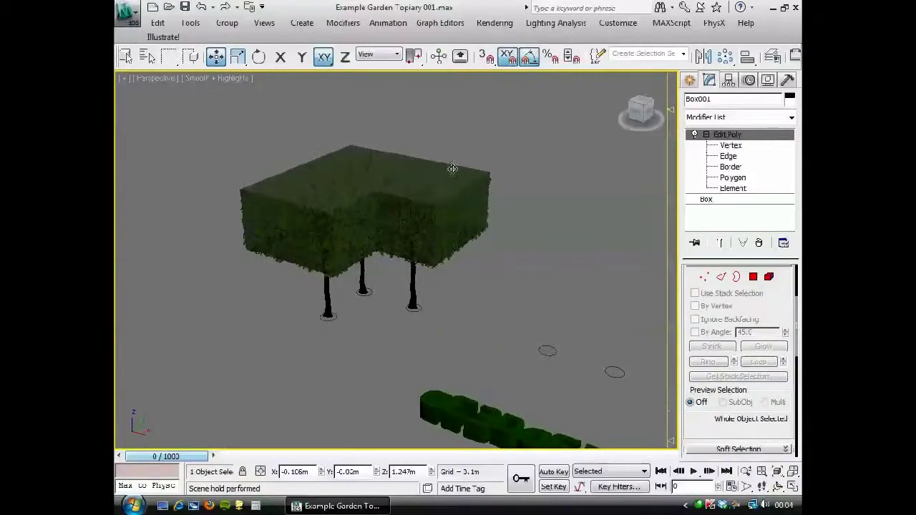
Step: Hide the trunks and hedge and measure Box001: 49.90 sq m surface, 19.25 cu m volume
{"action": "left_click_drag", "start_coordinate": [517, 150], "coordinate": [471, 262]}
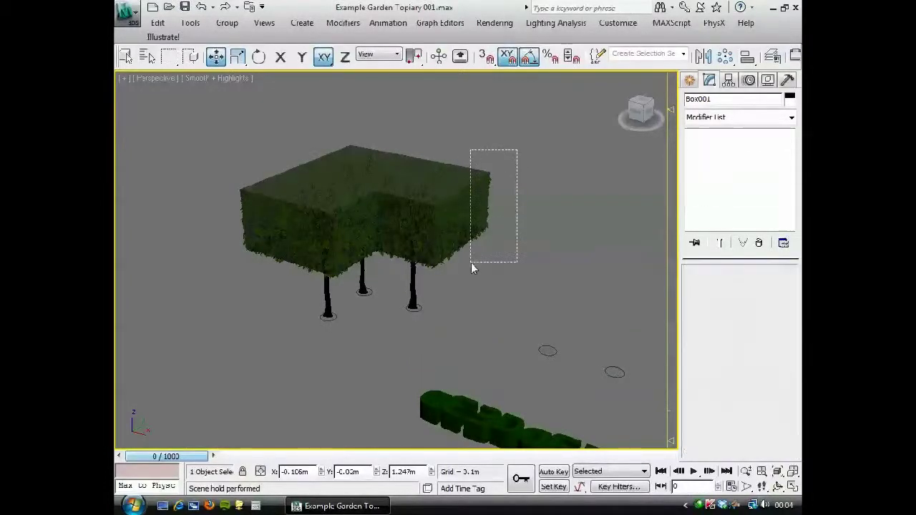
{"action": "right_click", "coordinate": [539, 231]}
{"action": "left_click", "coordinate": [564, 185]}
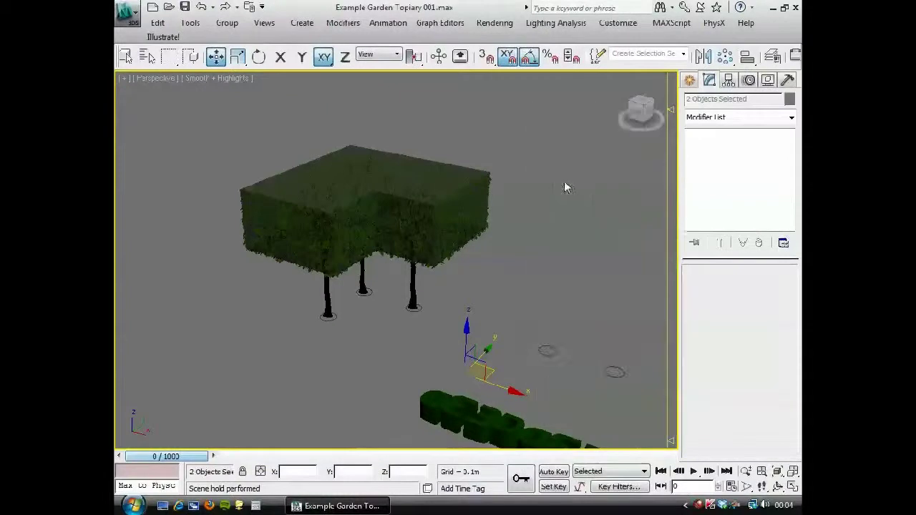
{"action": "left_click", "coordinate": [481, 193]}
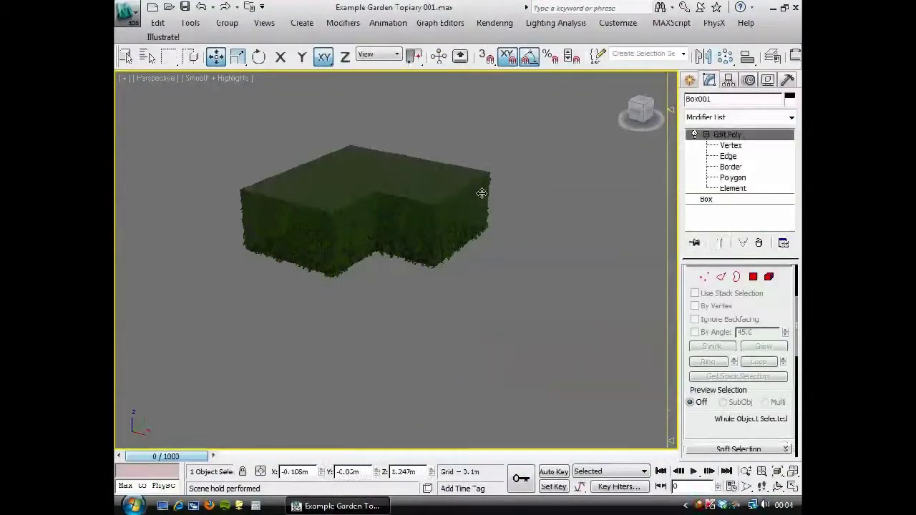
{"action": "left_click", "coordinate": [787, 80]}
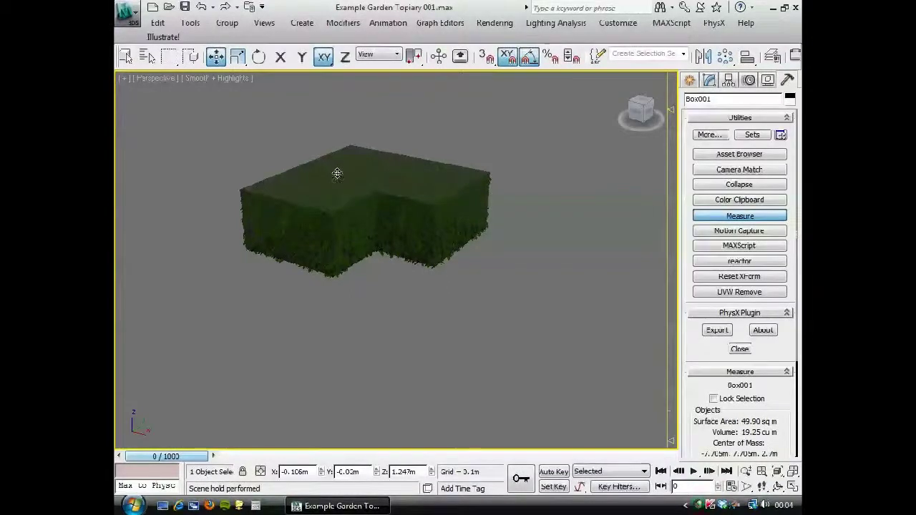
Step: Check Box001's 4.0 × 4.0 × 1.4 m dimensions, then return to its Edit Poly stack
{"action": "scroll", "coordinate": [686, 249], "scroll_direction": "down", "scroll_amount": 5}
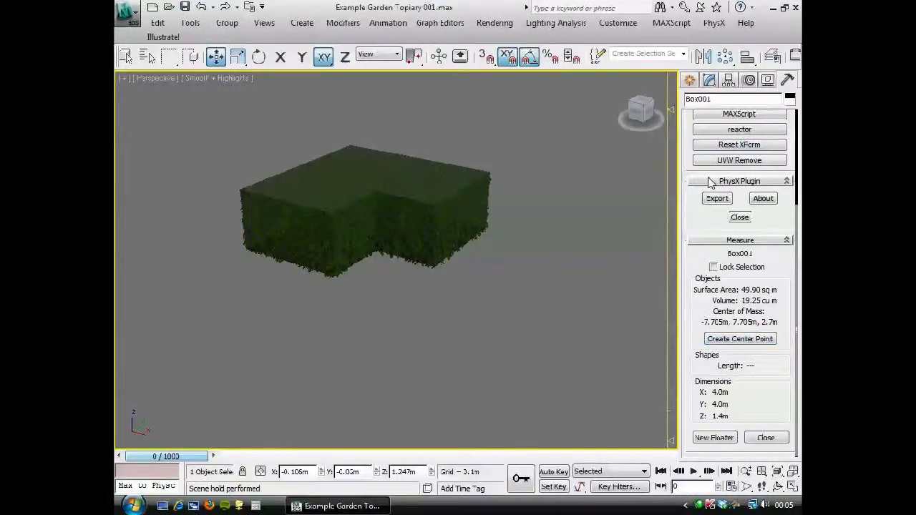
{"action": "left_click", "coordinate": [707, 81]}
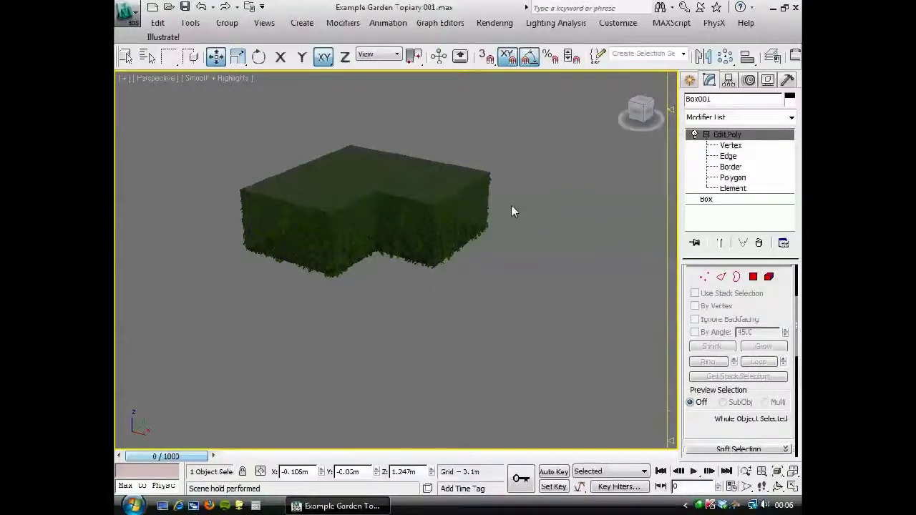
Step: Select PF Source 001 by name and show Birth 001's Amount of 25000 in Particle View
{"action": "key", "text": "h"}
{"action": "left_click", "coordinate": [259, 137]}
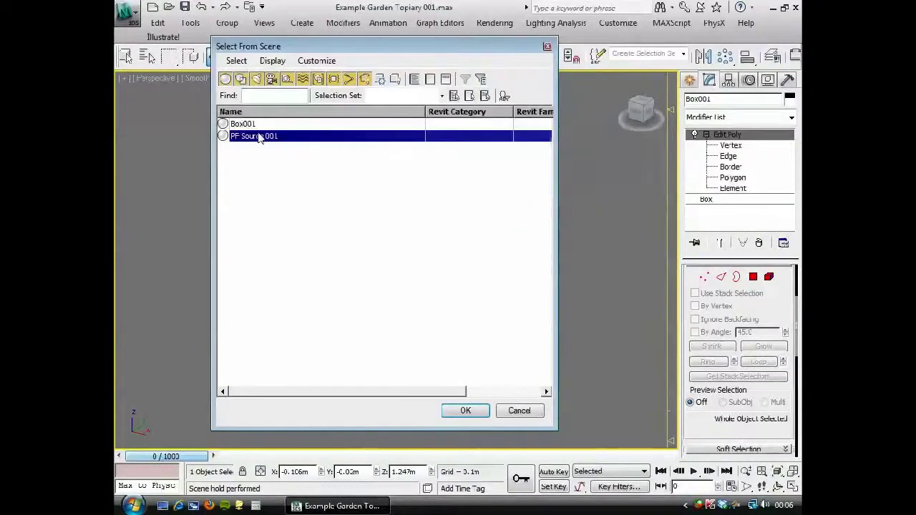
{"action": "double_click", "coordinate": [259, 137]}
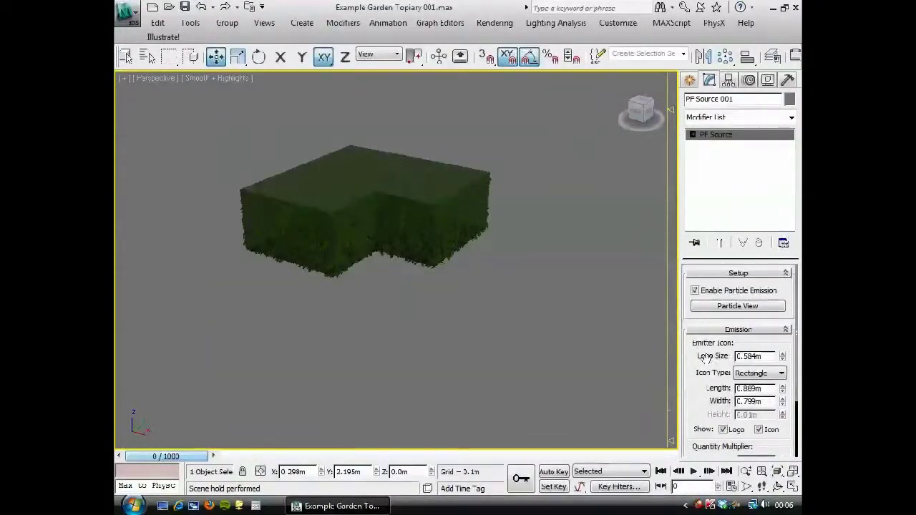
{"action": "left_click", "coordinate": [704, 306]}
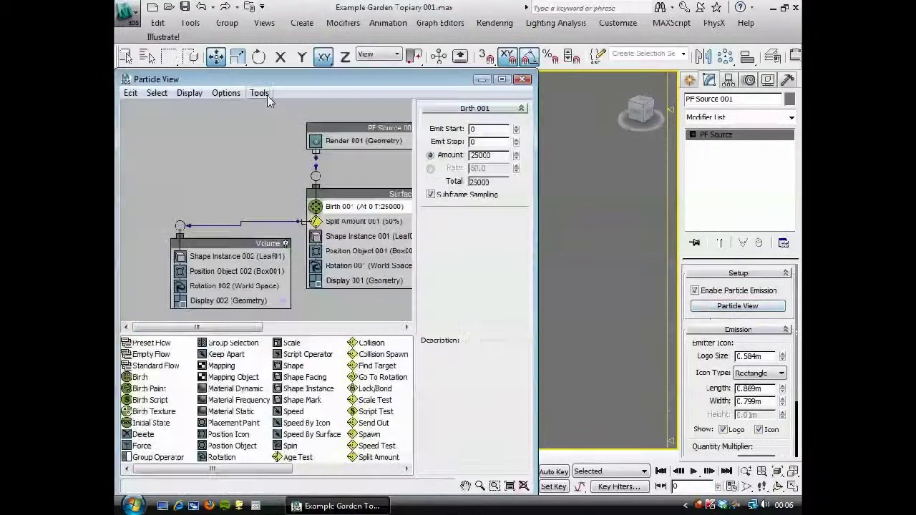
{"action": "left_click_drag", "start_coordinate": [269, 81], "coordinate": [335, 77]}
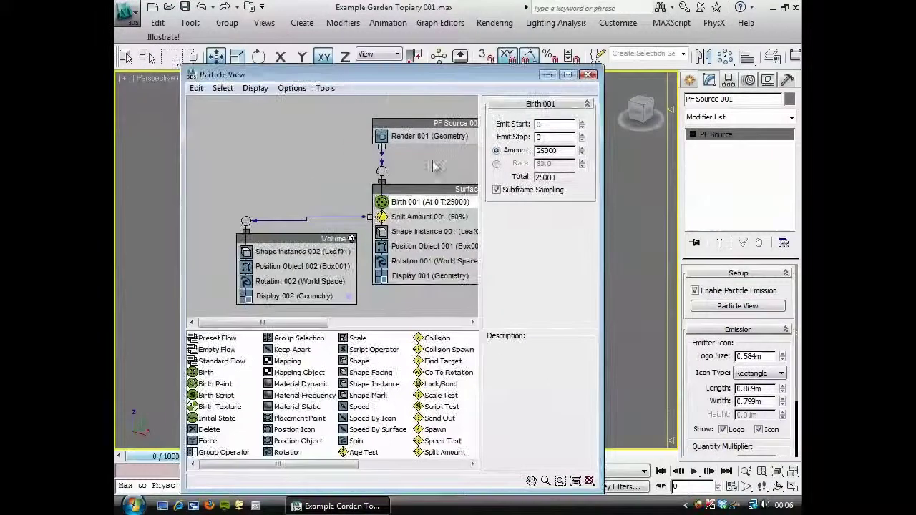
{"action": "left_click", "coordinate": [422, 203]}
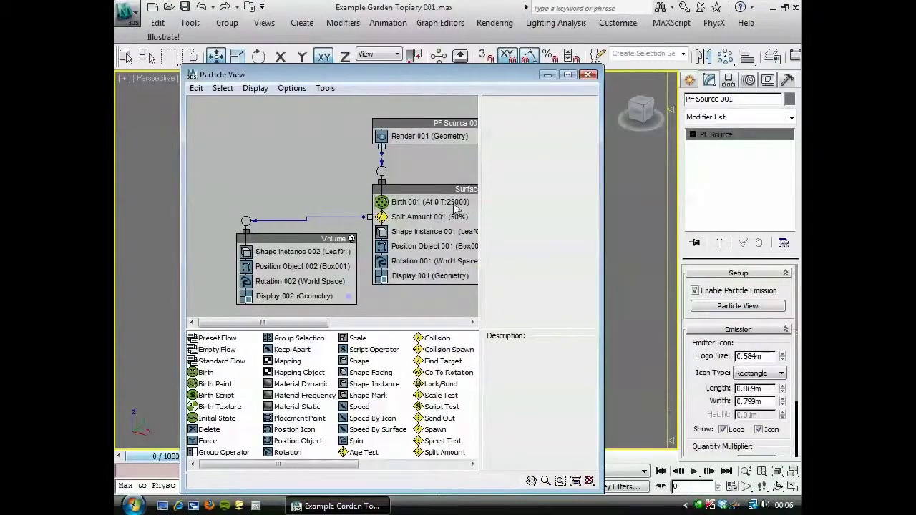
{"action": "left_click", "coordinate": [445, 204]}
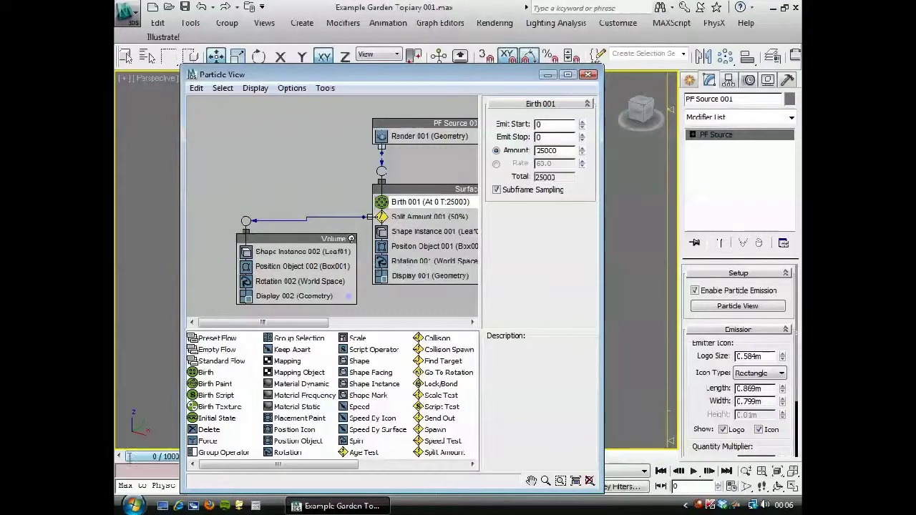
Step: In Calculator, compute 125 × 125 to get 15625
{"action": "left_click", "coordinate": [255, 507]}
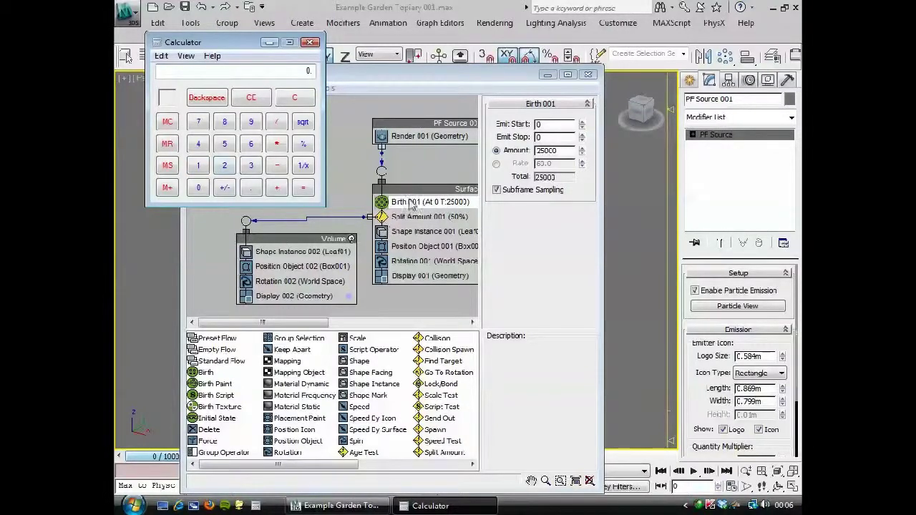
{"action": "left_click", "coordinate": [198, 165]}
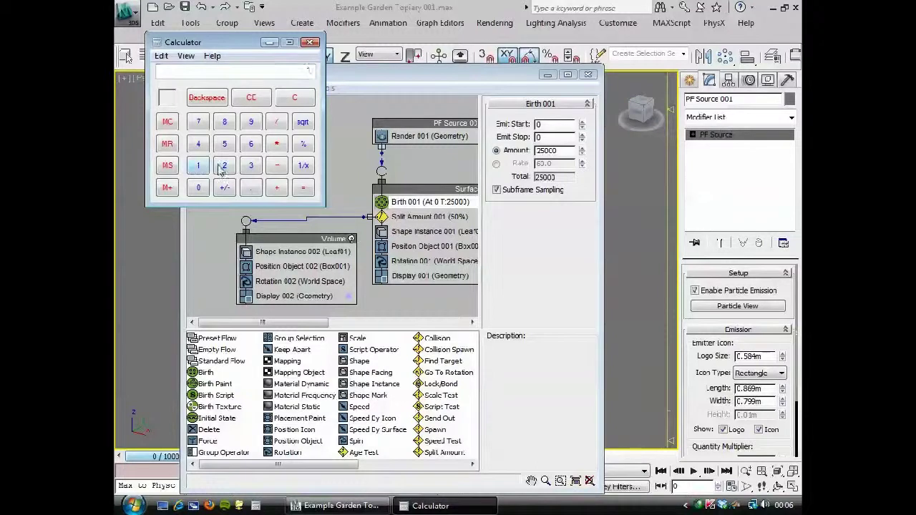
{"action": "left_click", "coordinate": [224, 165]}
{"action": "left_click", "coordinate": [225, 145]}
{"action": "left_click", "coordinate": [199, 188]}
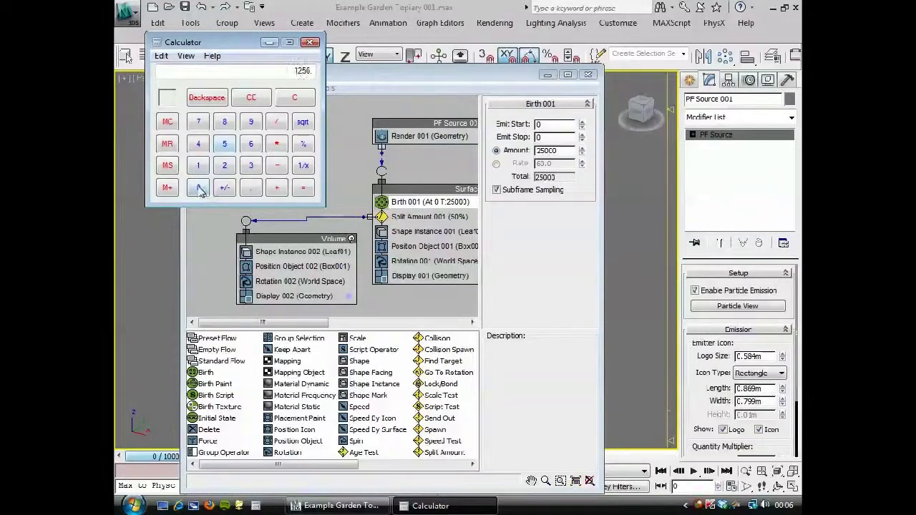
{"action": "left_click", "coordinate": [198, 188]}
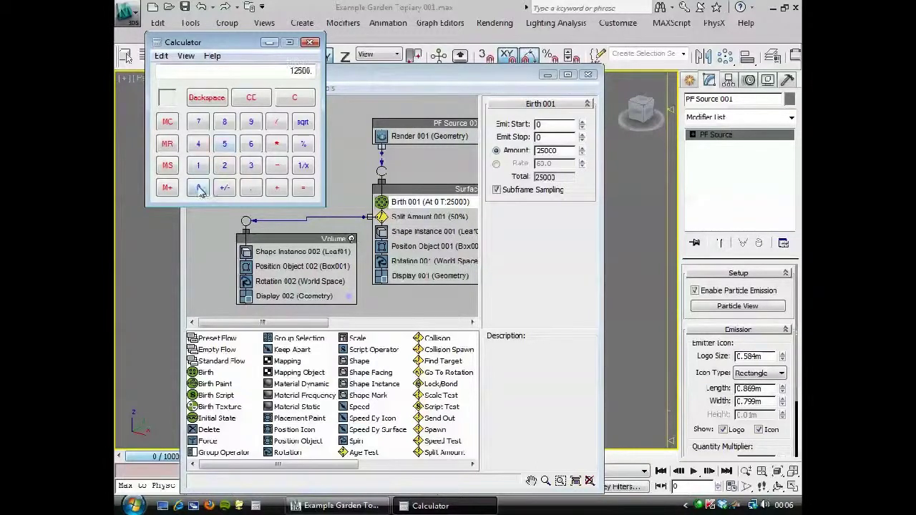
{"action": "left_click", "coordinate": [278, 145]}
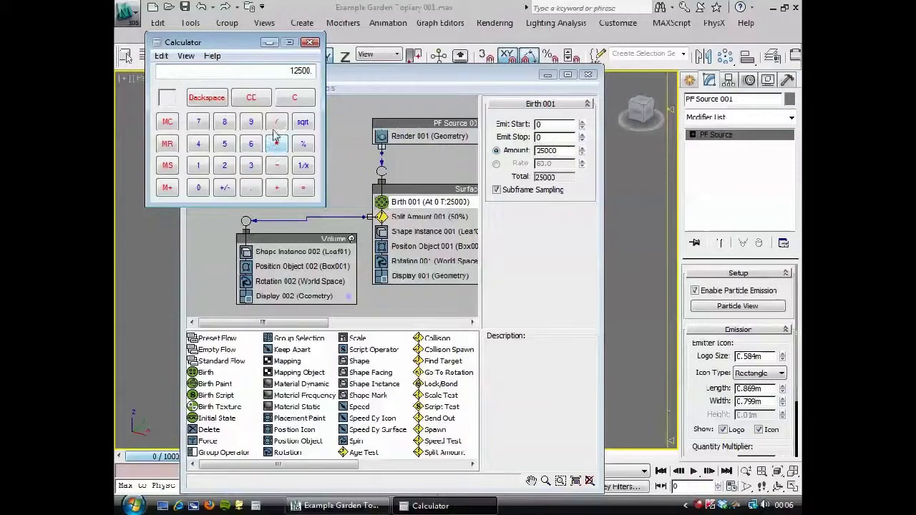
{"action": "left_click", "coordinate": [198, 168]}
{"action": "left_click", "coordinate": [199, 187]}
{"action": "left_click", "coordinate": [198, 187]}
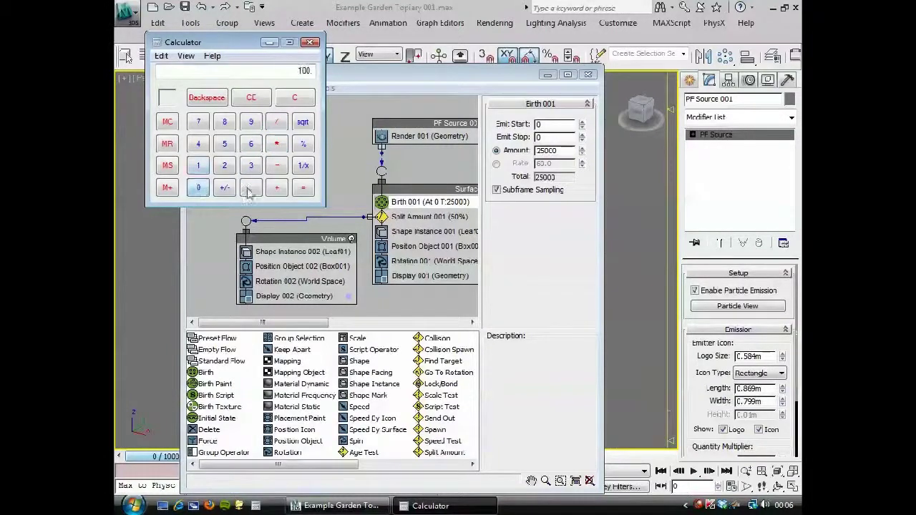
{"action": "left_click", "coordinate": [277, 145]}
{"action": "left_click", "coordinate": [278, 145]}
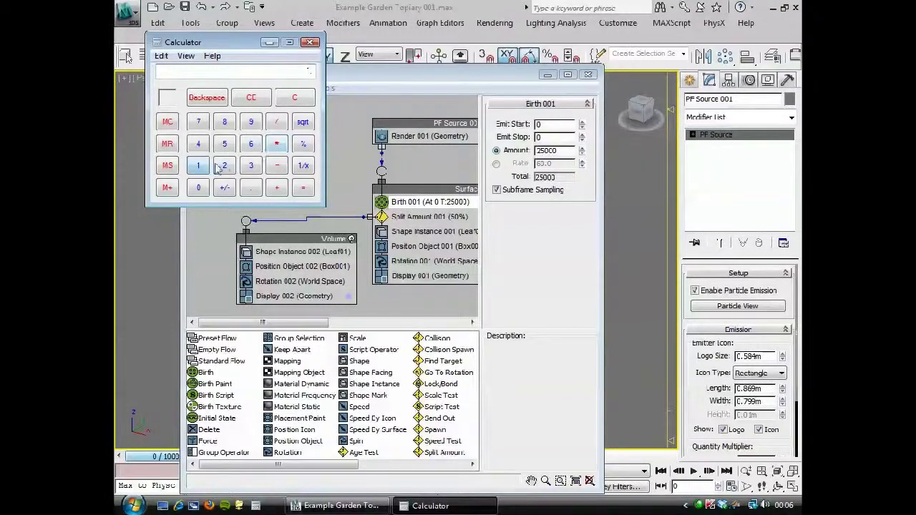
{"action": "left_click", "coordinate": [303, 188]}
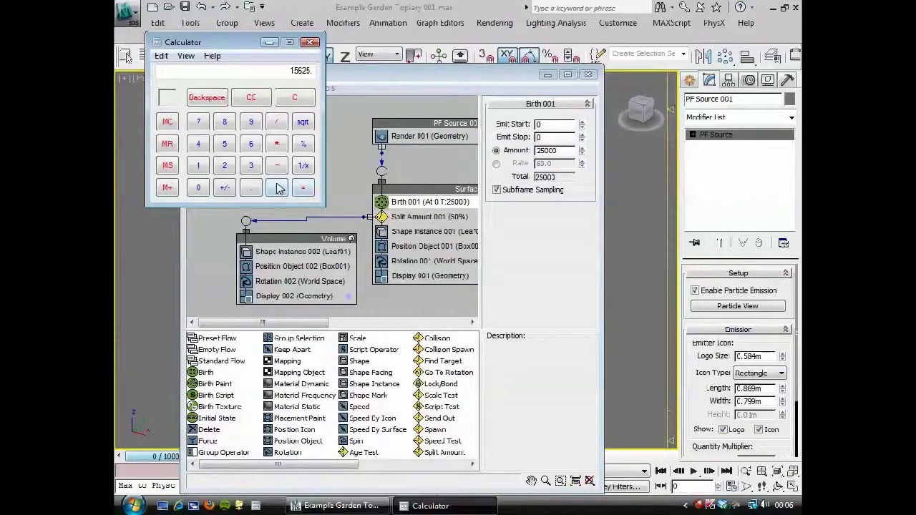
Step: Calculate 12500 ÷ 100 × 133.3, giving 16662.5
{"action": "left_click", "coordinate": [198, 165]}
{"action": "left_click", "coordinate": [223, 165]}
{"action": "left_click", "coordinate": [224, 144]}
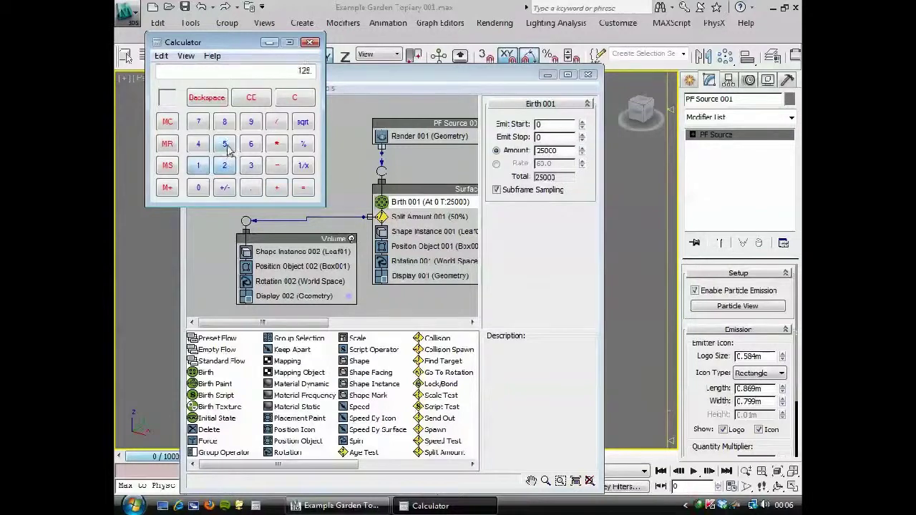
{"action": "left_click", "coordinate": [198, 187]}
{"action": "left_click", "coordinate": [198, 187]}
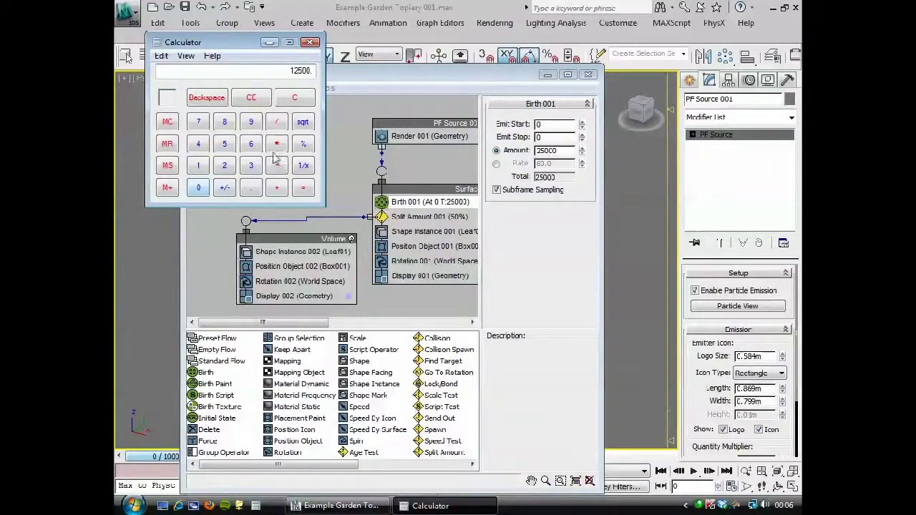
{"action": "left_click", "coordinate": [276, 122]}
{"action": "left_click", "coordinate": [203, 165]}
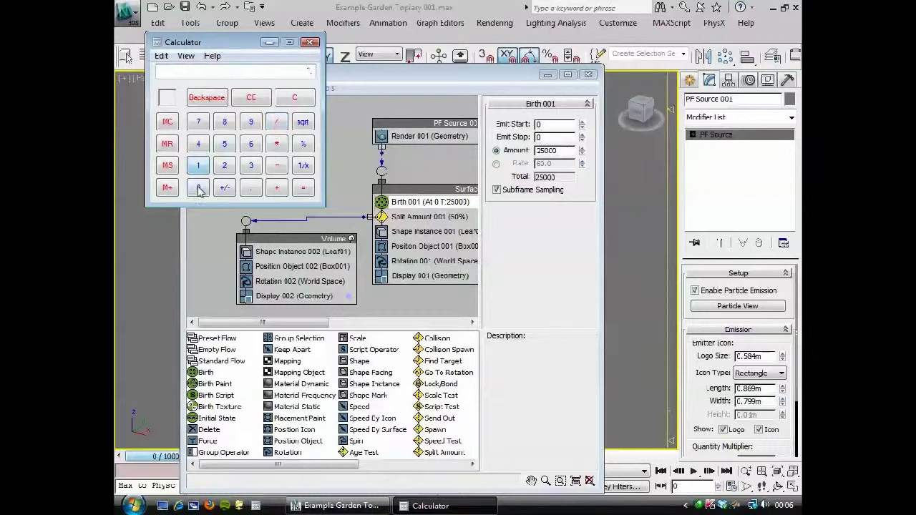
{"action": "left_click", "coordinate": [203, 188]}
{"action": "left_click", "coordinate": [203, 187]}
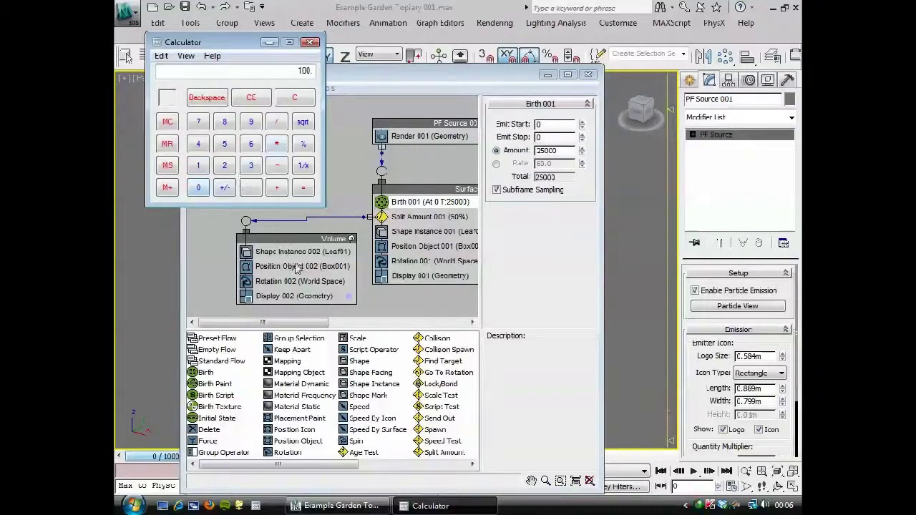
{"action": "left_click", "coordinate": [278, 145]}
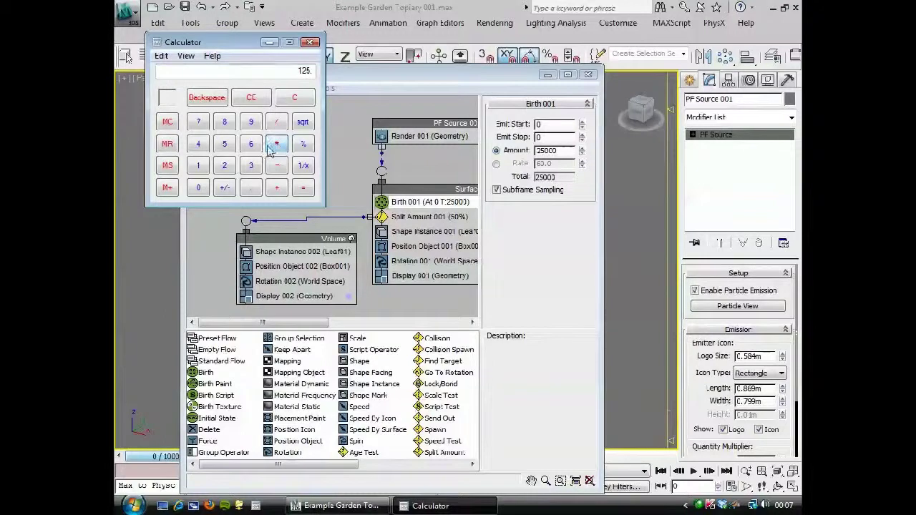
{"action": "left_click", "coordinate": [198, 165]}
{"action": "left_click", "coordinate": [251, 165]}
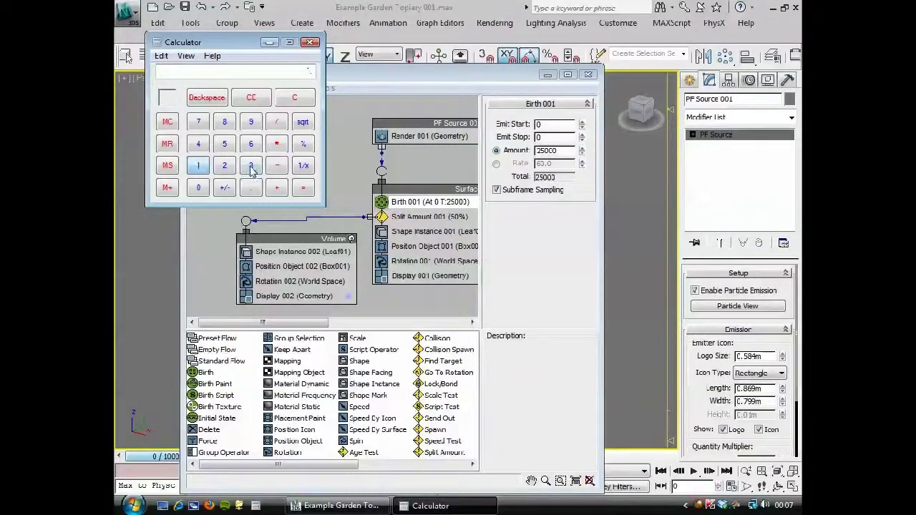
{"action": "left_click", "coordinate": [250, 165]}
{"action": "left_click", "coordinate": [250, 165]}
{"action": "left_click", "coordinate": [302, 188]}
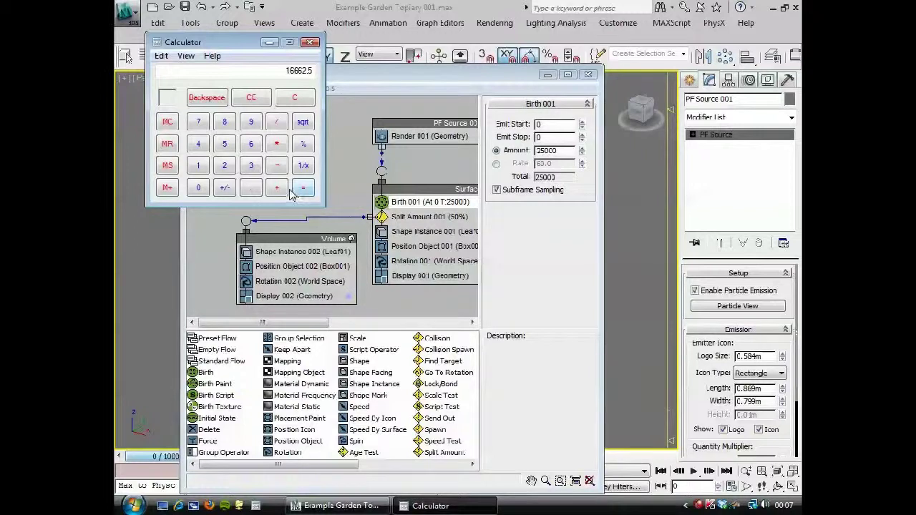
Step: Add 15600 to 16662.5 for a total of 32262.5
{"action": "left_click", "coordinate": [277, 144]}
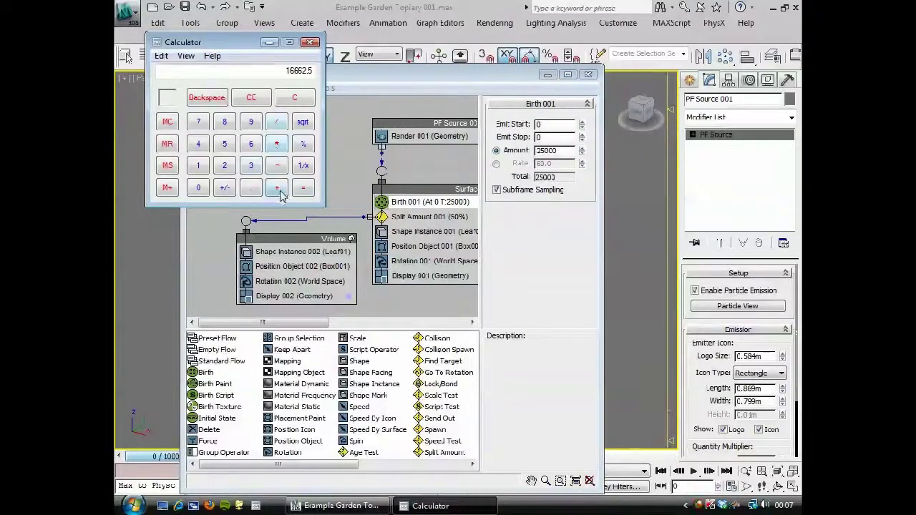
{"action": "left_click", "coordinate": [277, 189]}
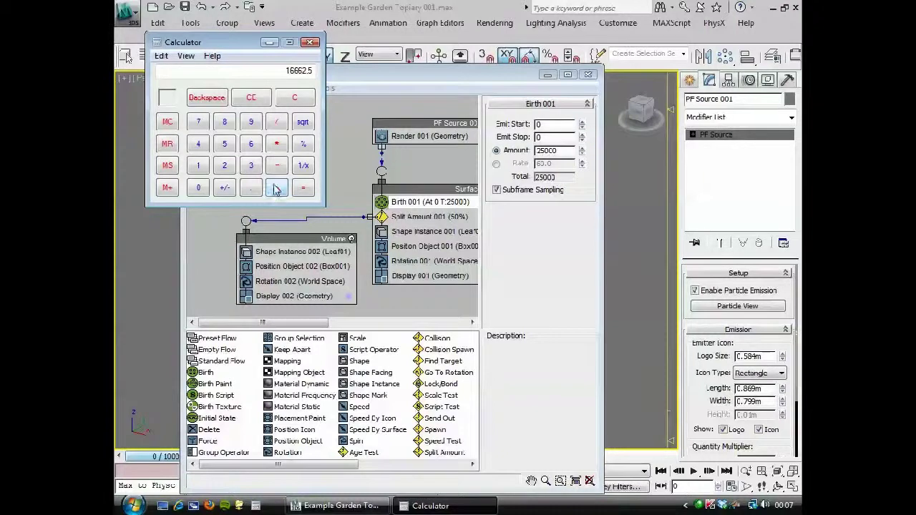
{"action": "left_click", "coordinate": [199, 167]}
{"action": "left_click", "coordinate": [225, 145]}
{"action": "left_click", "coordinate": [251, 144]}
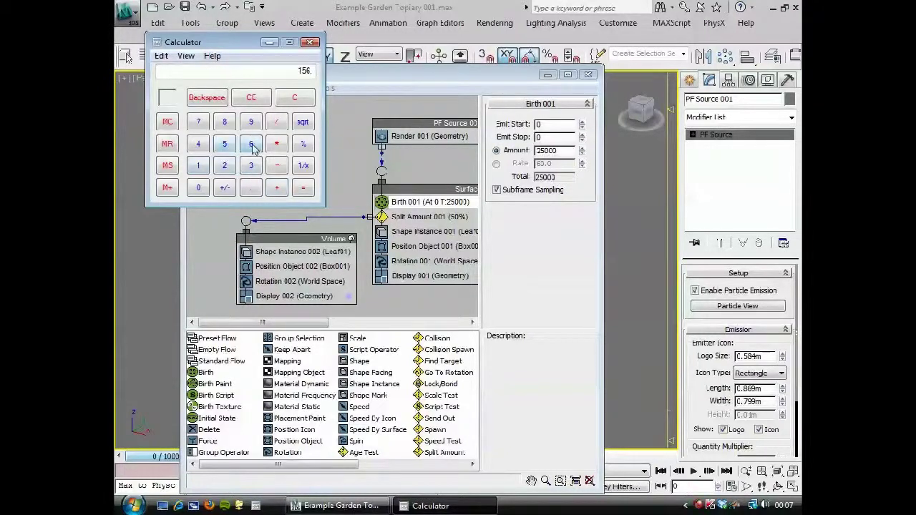
{"action": "left_click", "coordinate": [199, 188]}
{"action": "left_click", "coordinate": [198, 188]}
{"action": "left_click", "coordinate": [304, 188]}
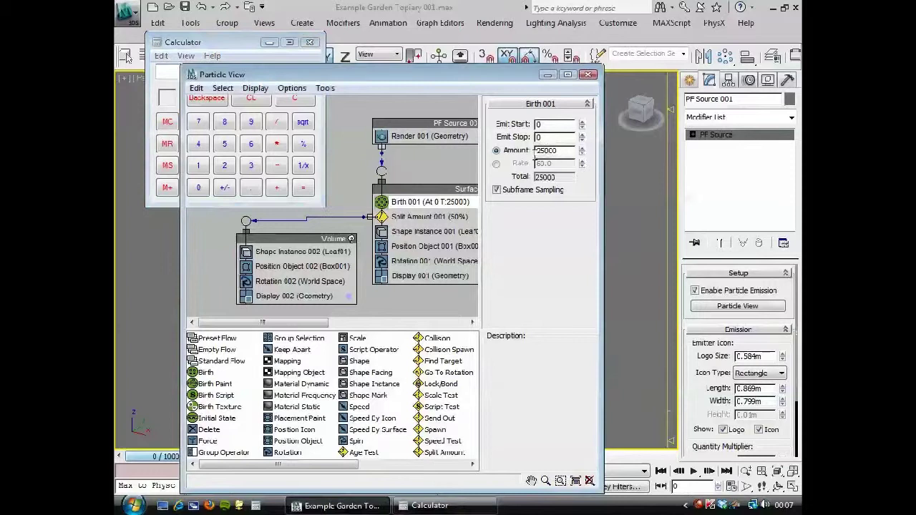
Step: Close Calculator and change Birth 001's Amount from 25000 to 32200
{"action": "left_click_drag", "start_coordinate": [548, 150], "coordinate": [538, 156]}
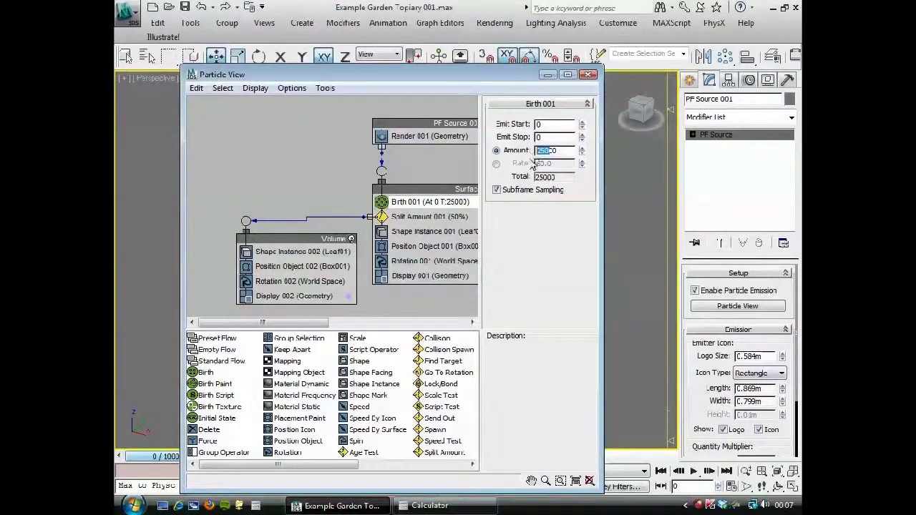
{"action": "left_click", "coordinate": [429, 506]}
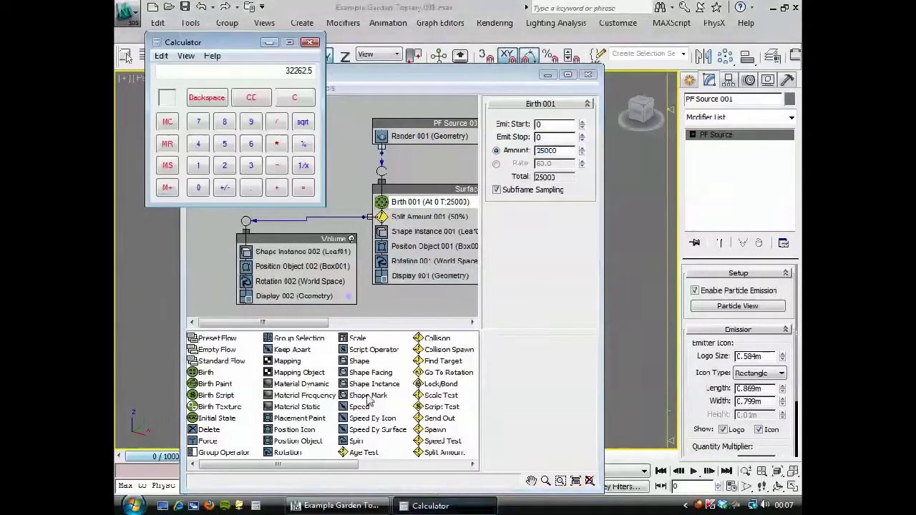
{"action": "left_click", "coordinate": [310, 42]}
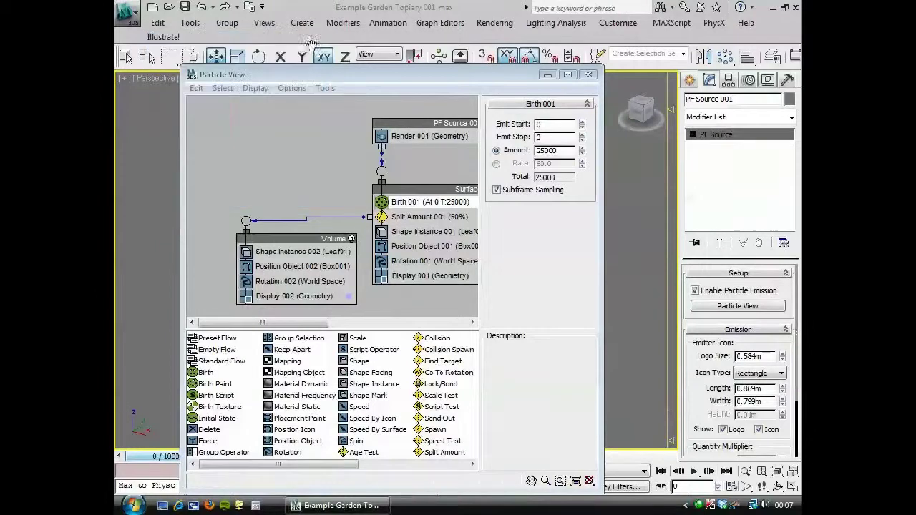
{"action": "left_click", "coordinate": [546, 150]}
{"action": "double_click", "coordinate": [546, 150]}
{"action": "type", "text": "300"}
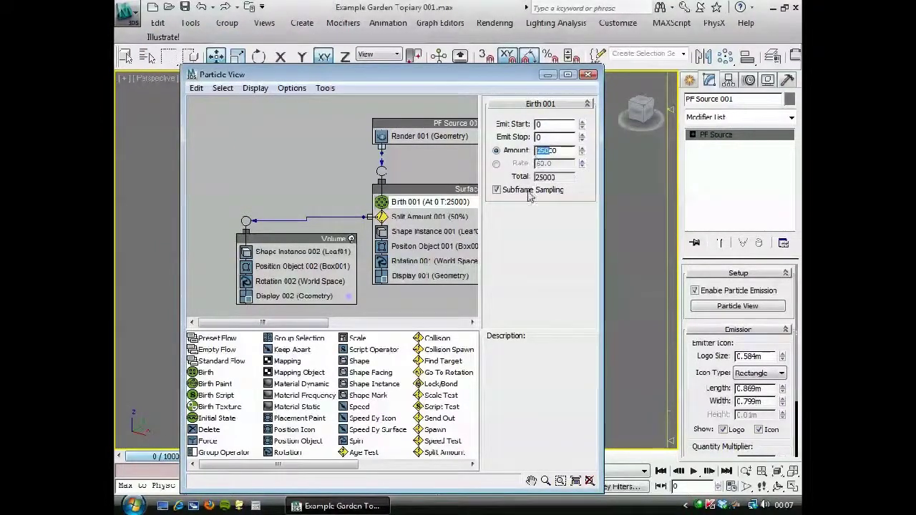
{"action": "type", "text": "00"}
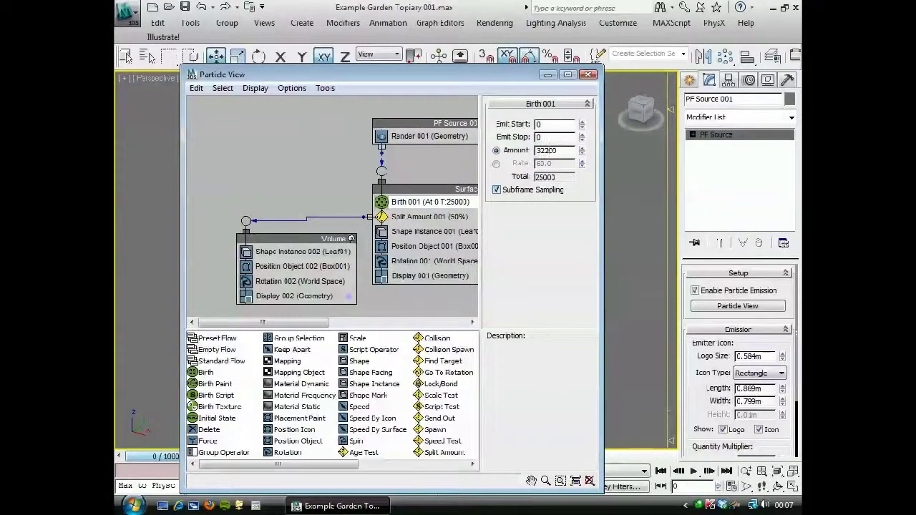
{"action": "key", "text": "Return"}
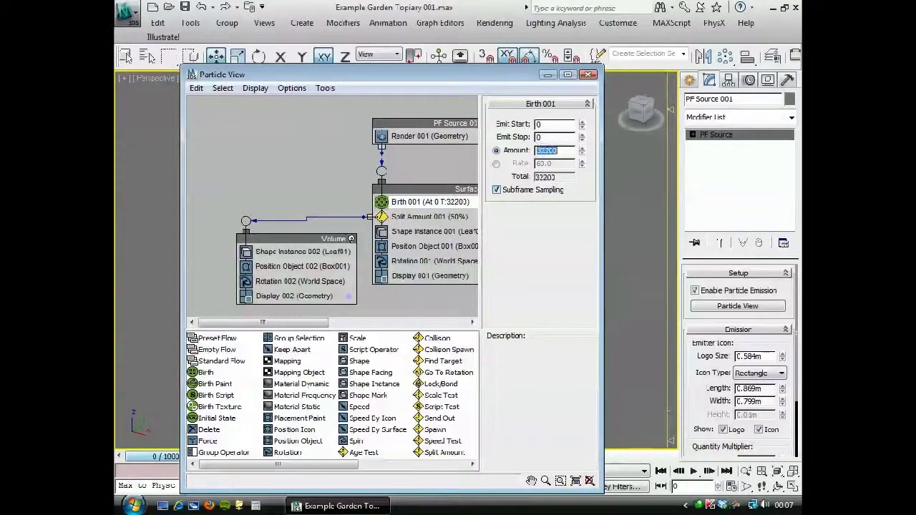
Step: Close Particle View and the measuring utility with the hedge recentred in view
{"action": "left_click", "coordinate": [588, 75]}
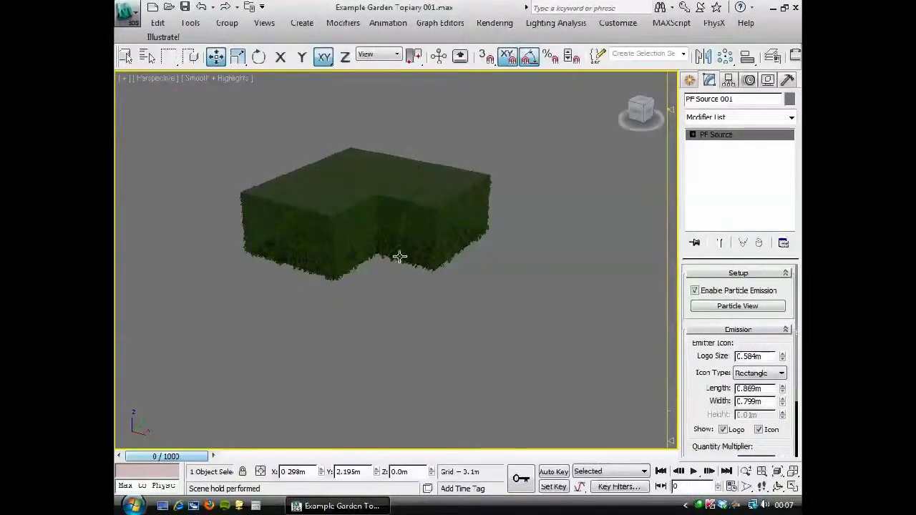
{"action": "middle_click_drag", "start_coordinate": [388, 284], "coordinate": [384, 324]}
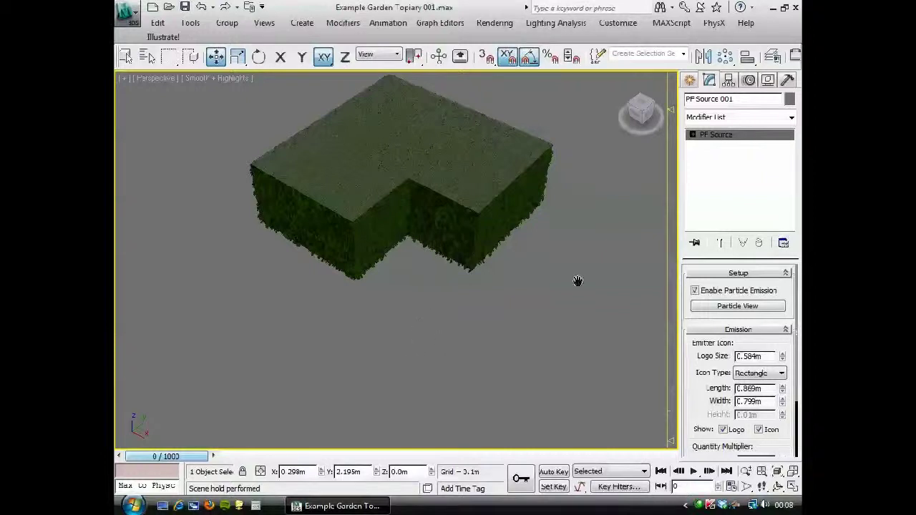
{"action": "left_click", "coordinate": [787, 81]}
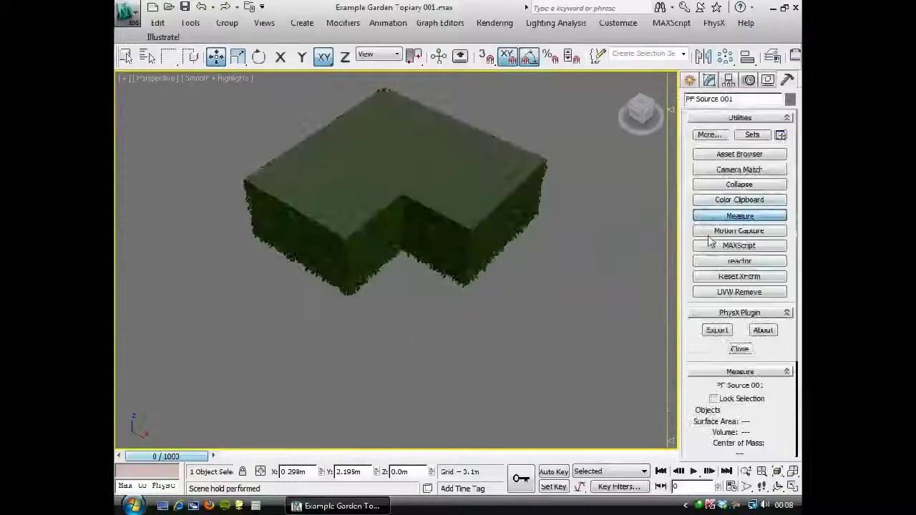
{"action": "left_click_drag", "start_coordinate": [698, 400], "coordinate": [681, 265]}
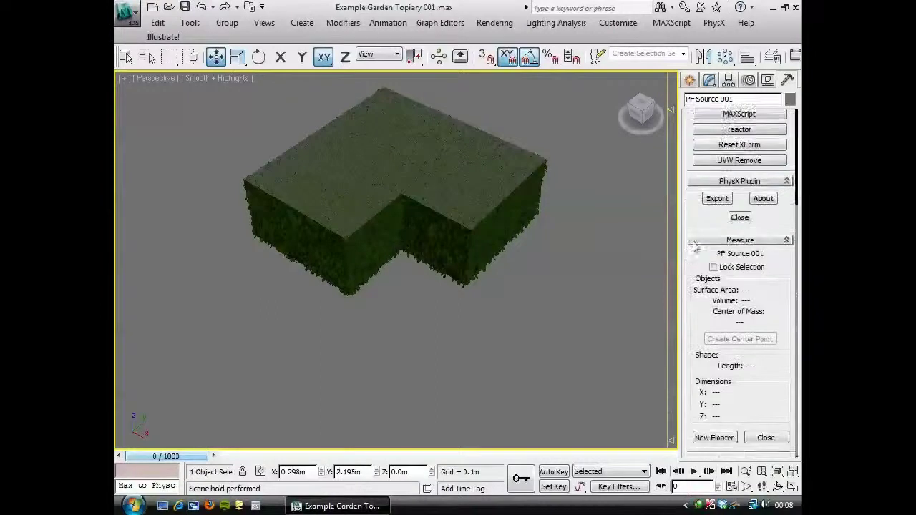
{"action": "left_click", "coordinate": [708, 80]}
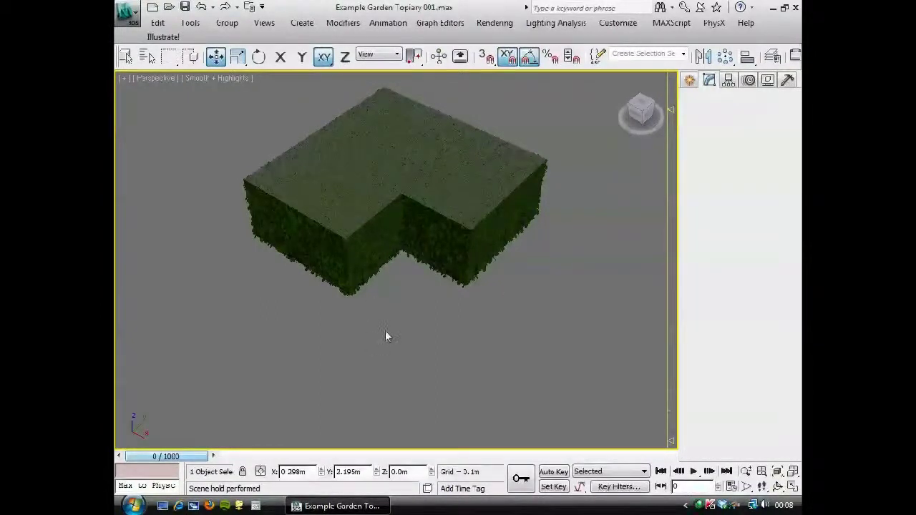
Step: Unhide all, select Trunk01 and PF Source 001 by name, and hide everything else
{"action": "right_click", "coordinate": [382, 300]}
{"action": "left_click", "coordinate": [433, 253]}
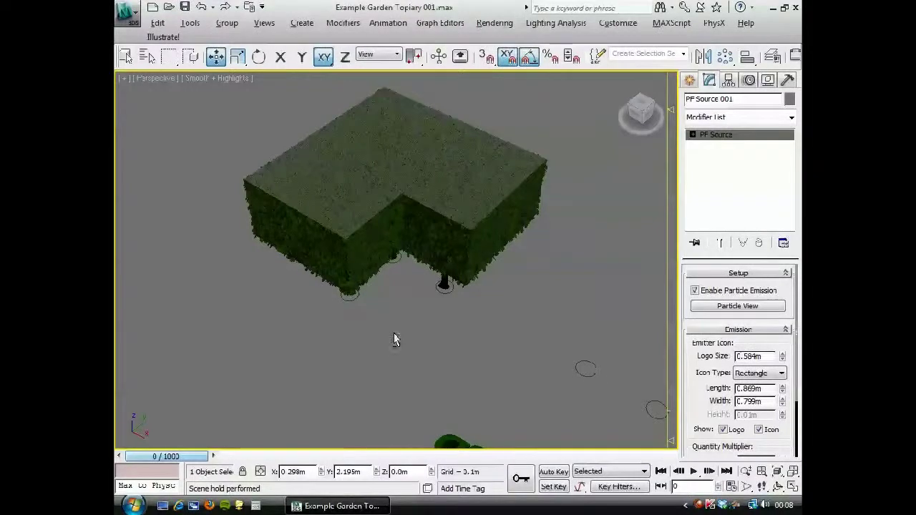
{"action": "middle_click_drag", "start_coordinate": [394, 337], "coordinate": [393, 325], "text": "alt"}
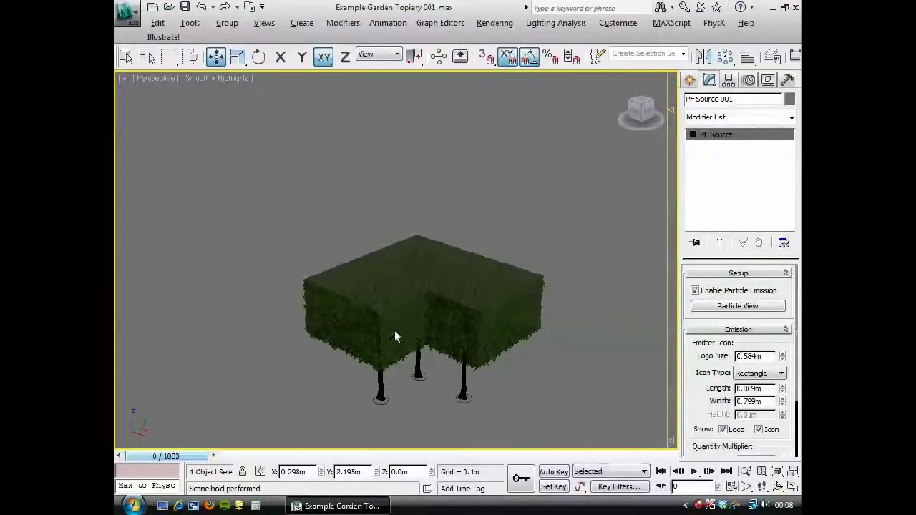
{"action": "key", "text": "h"}
{"action": "left_click", "coordinate": [259, 162]}
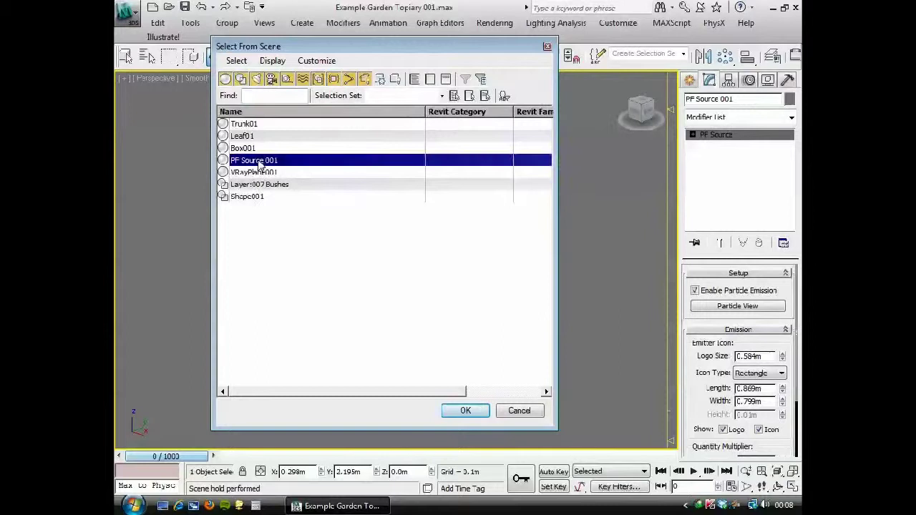
{"action": "left_click", "coordinate": [244, 125], "text": "ctrl"}
{"action": "left_click", "coordinate": [465, 410]}
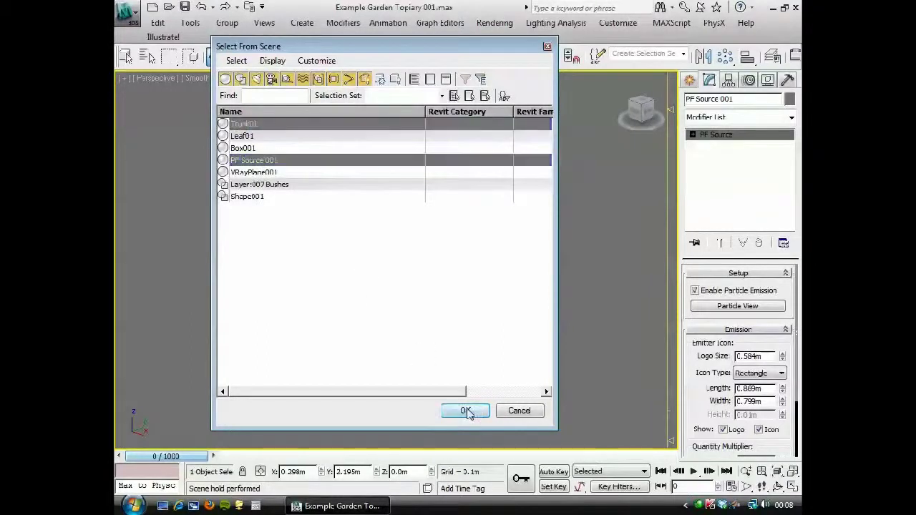
{"action": "right_click", "coordinate": [225, 291]}
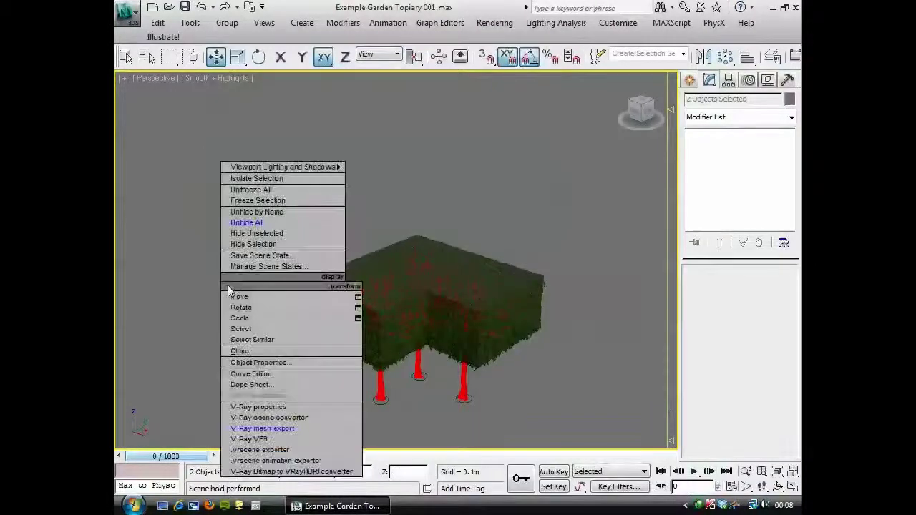
{"action": "left_click", "coordinate": [262, 232]}
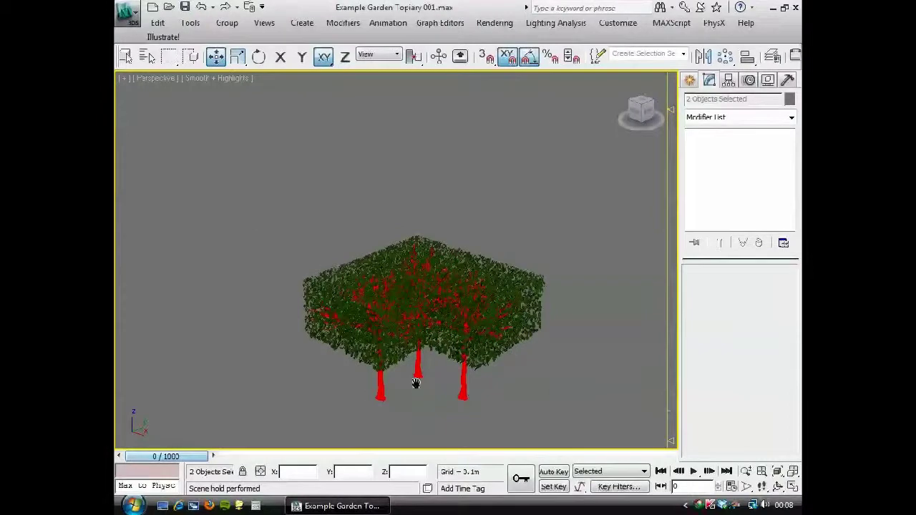
Step: Create a Mesher compound object and move it to the scene origin
{"action": "middle_click_drag", "start_coordinate": [408, 362], "coordinate": [393, 245]}
{"action": "left_click", "coordinate": [689, 80]}
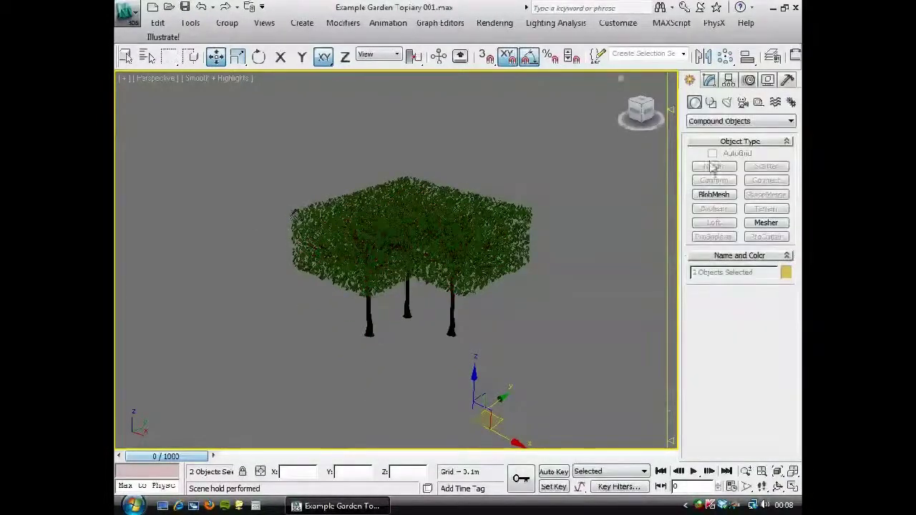
{"action": "left_click", "coordinate": [767, 223]}
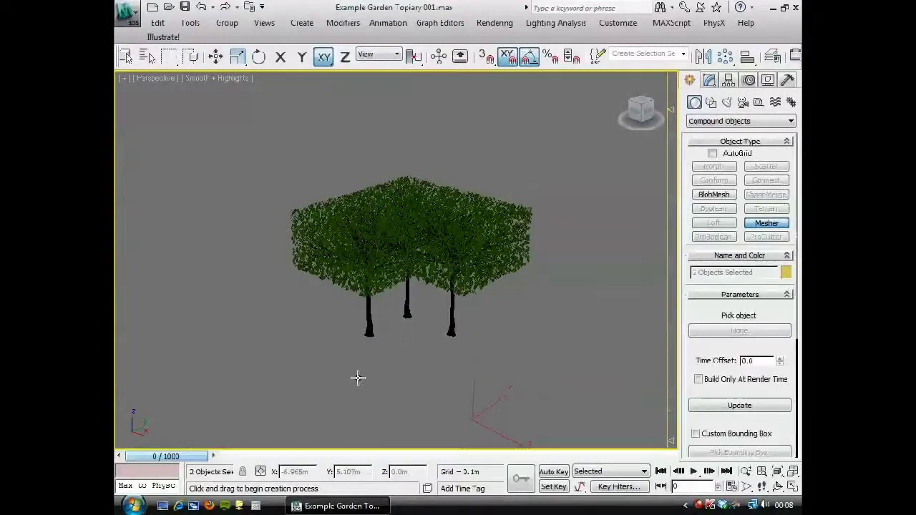
{"action": "left_click_drag", "start_coordinate": [357, 381], "coordinate": [358, 379]}
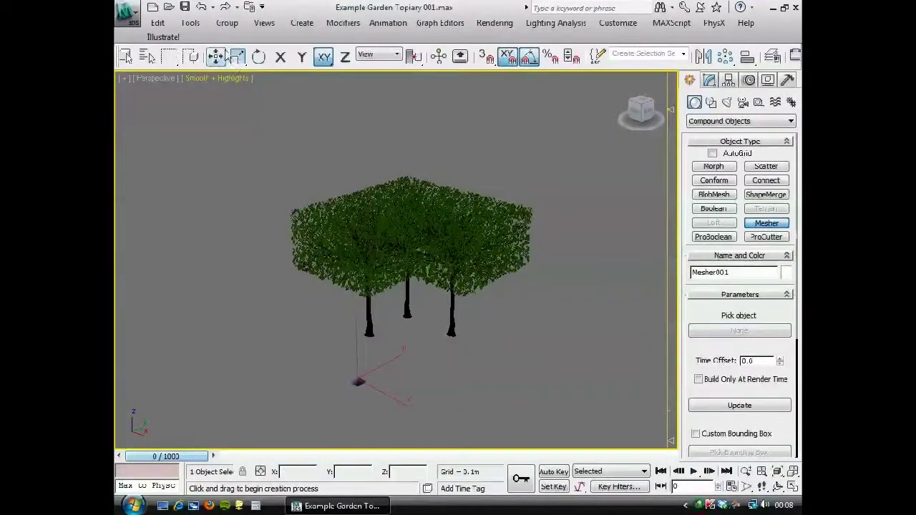
{"action": "key", "text": "w"}
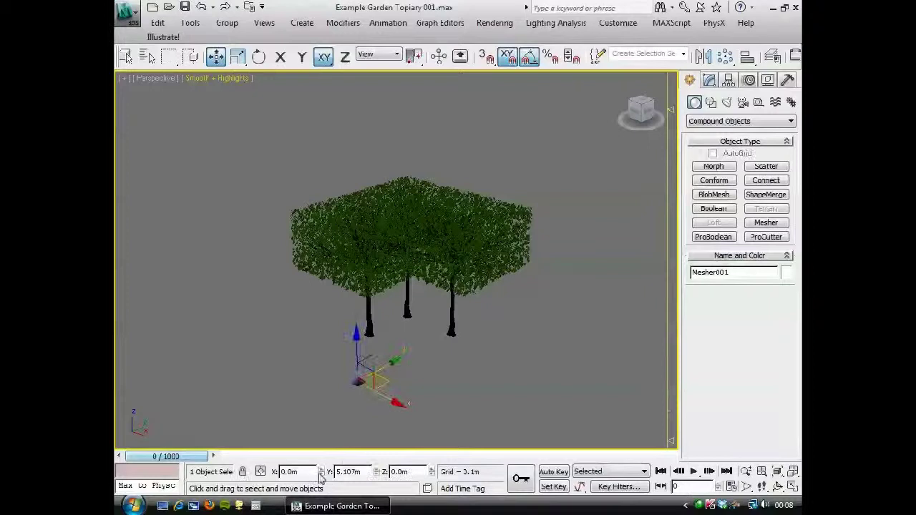
{"action": "right_click", "coordinate": [377, 475]}
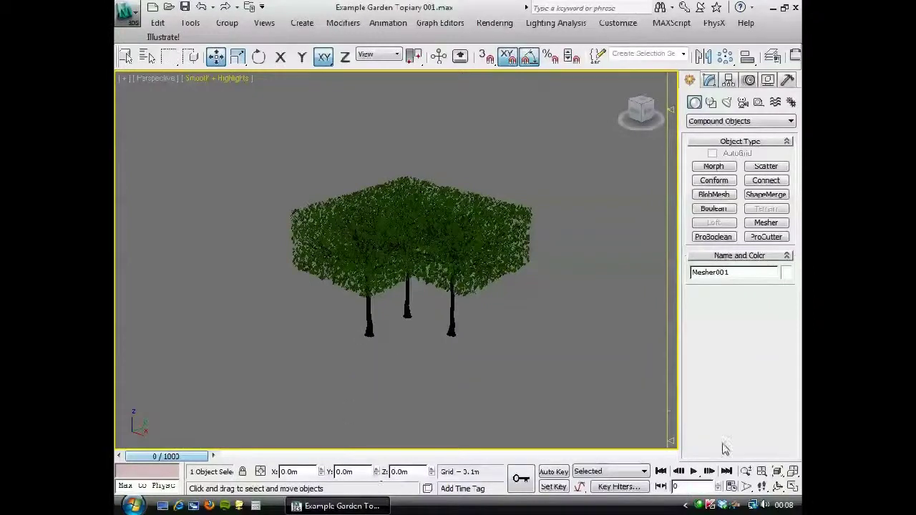
{"action": "left_click", "coordinate": [777, 471]}
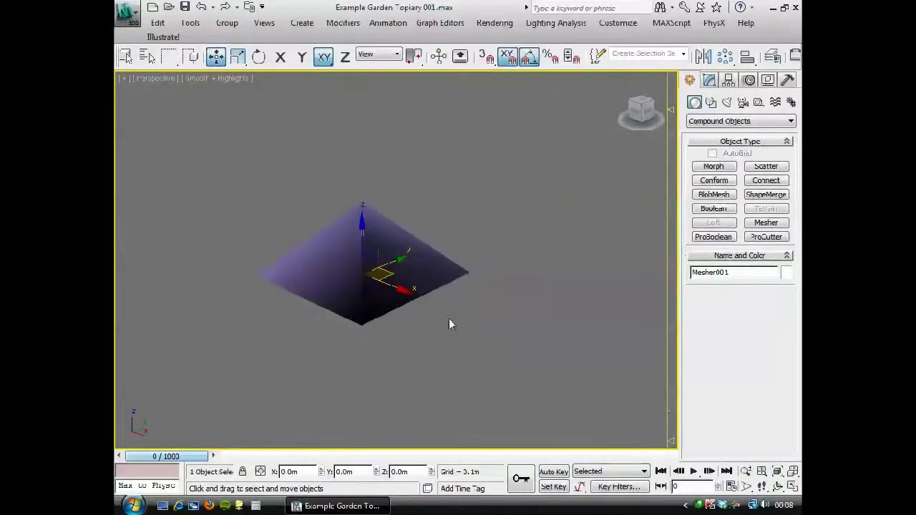
{"action": "scroll", "coordinate": [449, 322], "scroll_direction": "down", "scroll_amount": 5}
{"action": "middle_click_drag", "start_coordinate": [411, 333], "coordinate": [414, 389]}
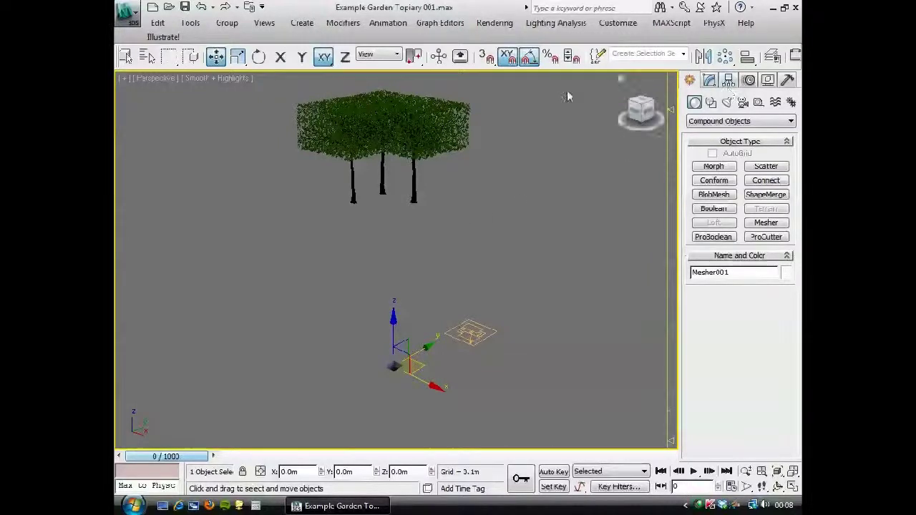
{"action": "left_click", "coordinate": [708, 81]}
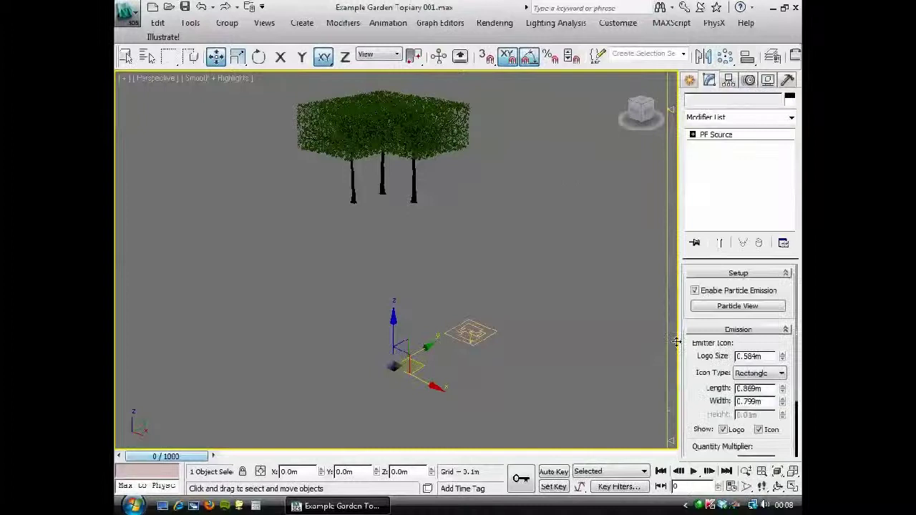
{"action": "scroll", "coordinate": [698, 402], "scroll_direction": "down", "scroll_amount": 3}
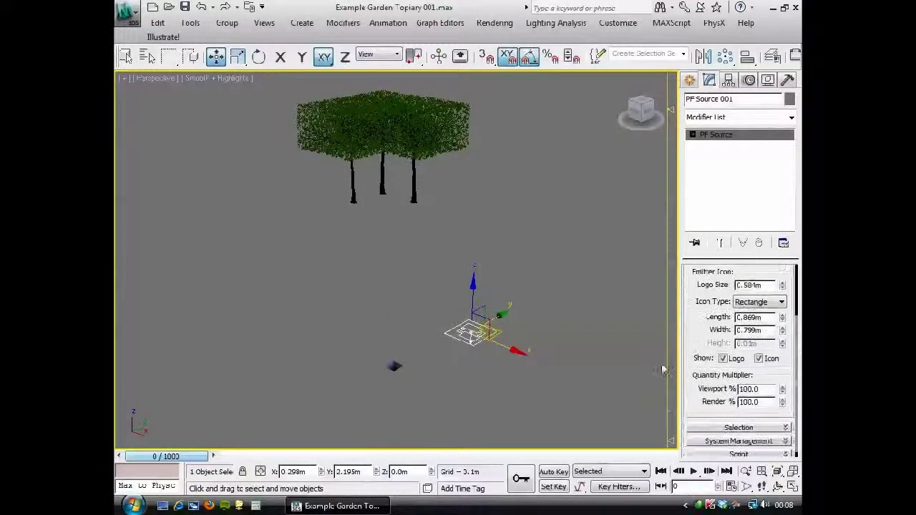
{"action": "middle_click_drag", "start_coordinate": [374, 321], "coordinate": [389, 378]}
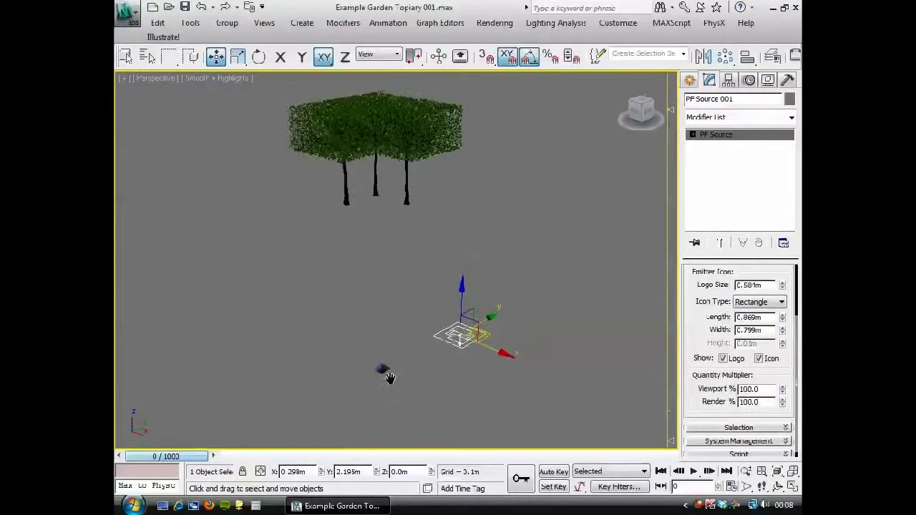
Step: Set Mesher001's pick object to PF Source 001 and convert it to an editable mesh
{"action": "left_click", "coordinate": [382, 369]}
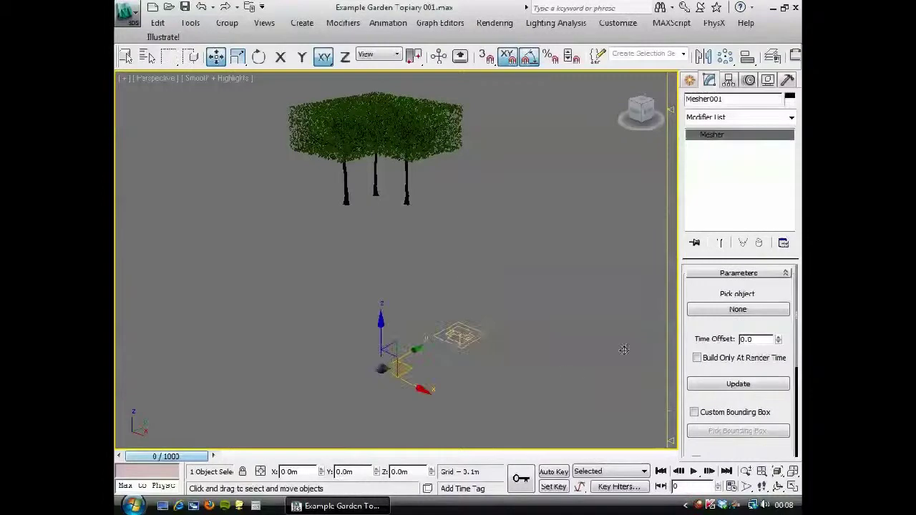
{"action": "left_click", "coordinate": [737, 309]}
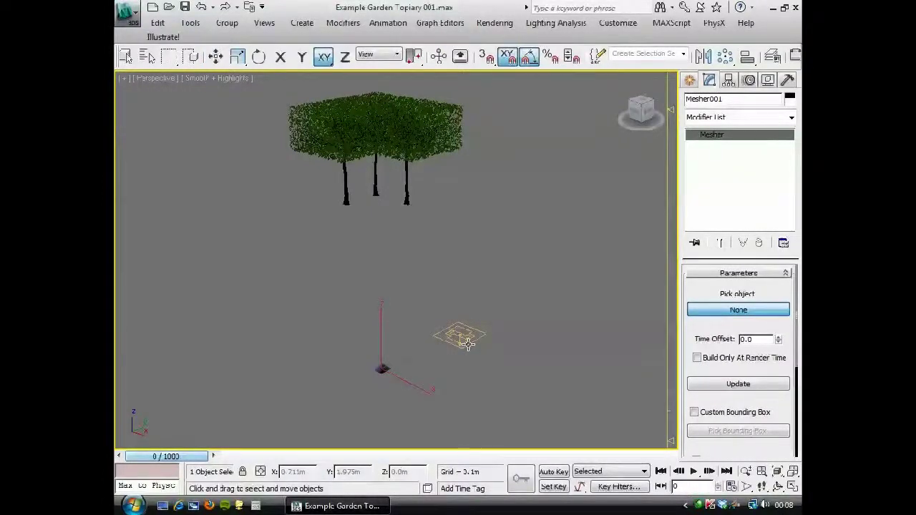
{"action": "left_click", "coordinate": [468, 344]}
{"action": "right_click", "coordinate": [408, 278]}
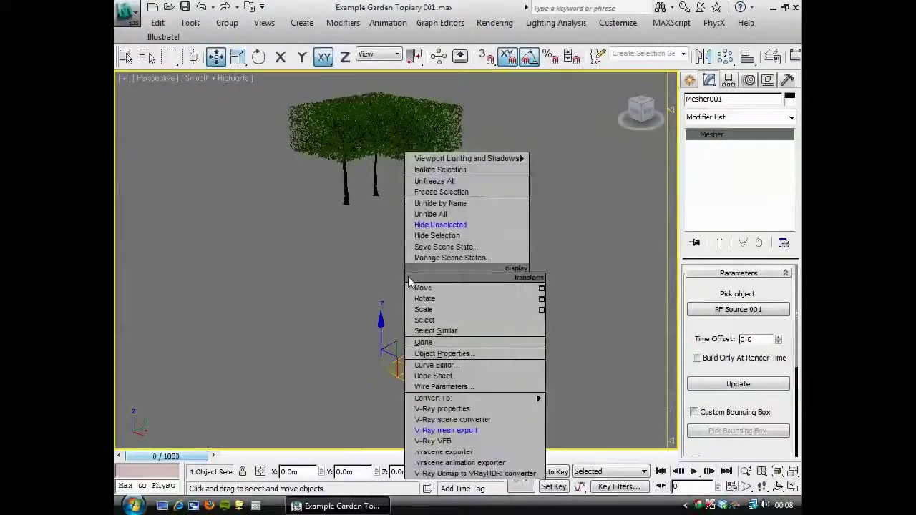
{"action": "mouse_move", "coordinate": [506, 397]}
{"action": "left_click", "coordinate": [591, 398]}
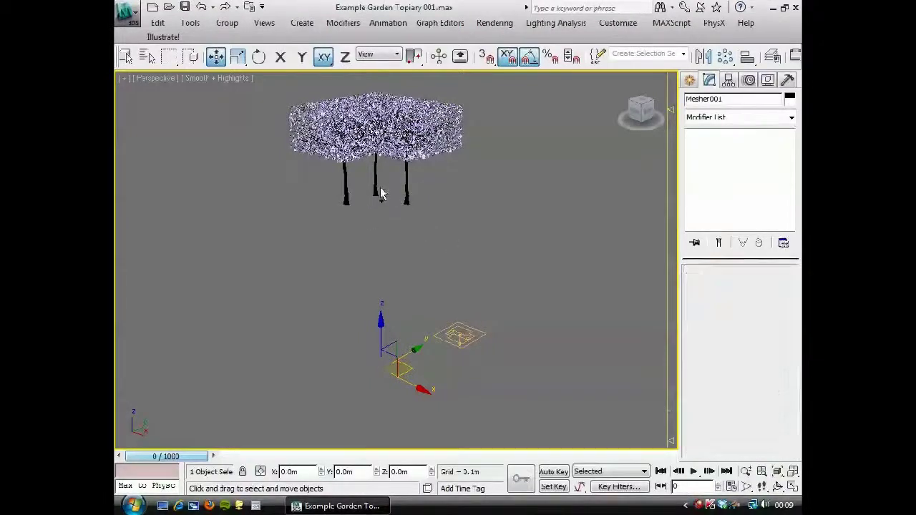
Step: Convert Trunk01 to an editable mesh and attach the meshed foliage to it
{"action": "right_click", "coordinate": [366, 228]}
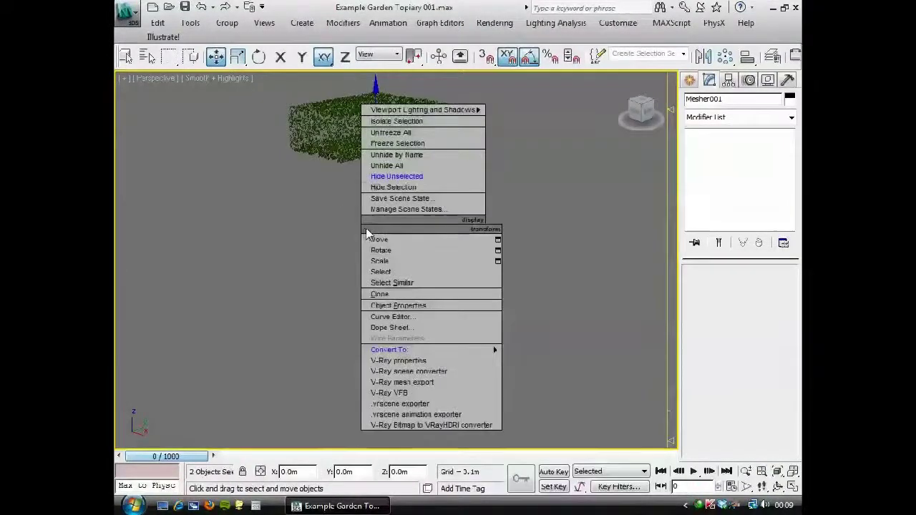
{"action": "left_click", "coordinate": [400, 173]}
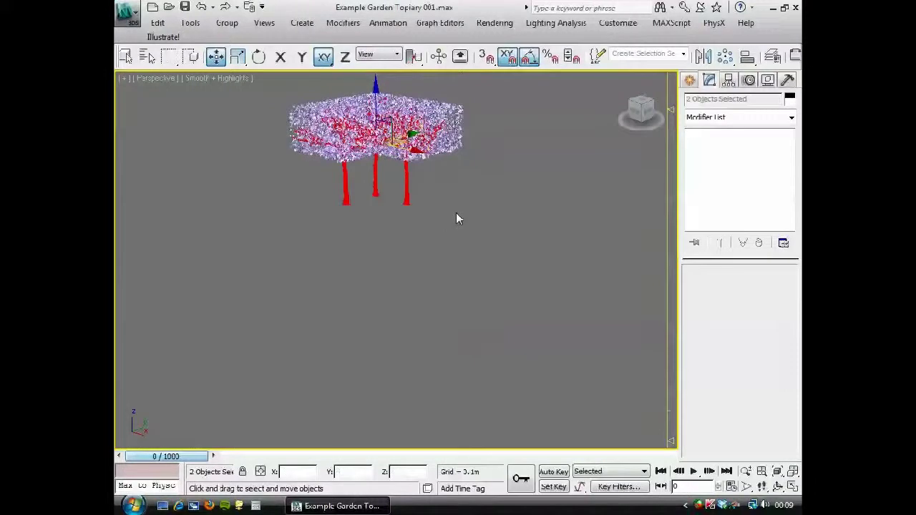
{"action": "left_click", "coordinate": [428, 208]}
{"action": "left_click", "coordinate": [406, 199]}
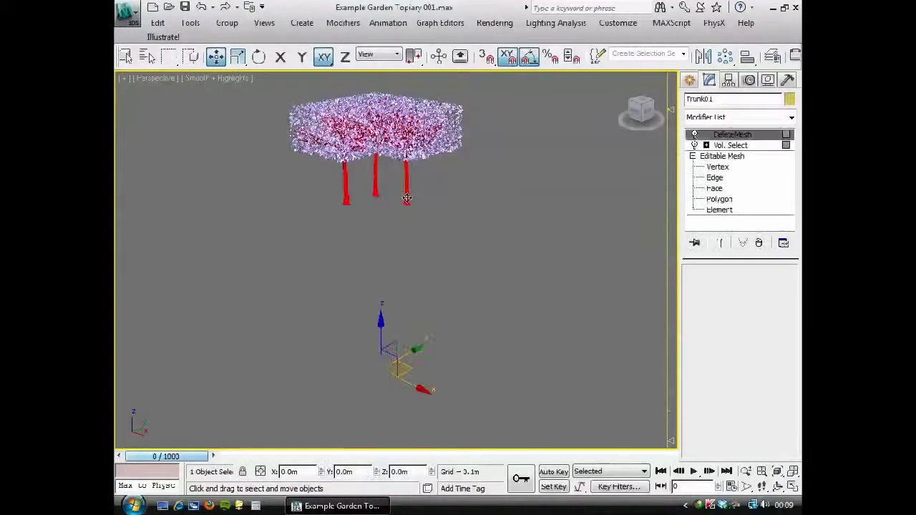
{"action": "right_click", "coordinate": [359, 245]}
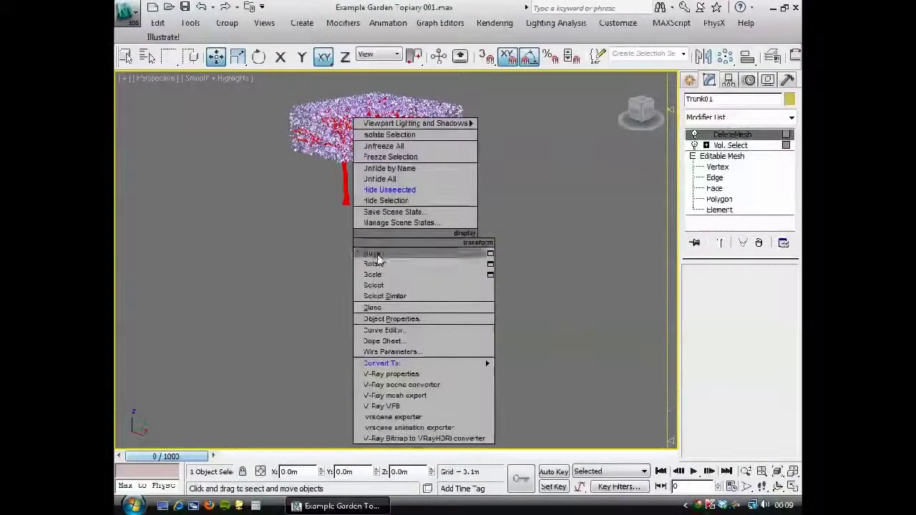
{"action": "mouse_move", "coordinate": [479, 363]}
{"action": "left_click", "coordinate": [558, 365]}
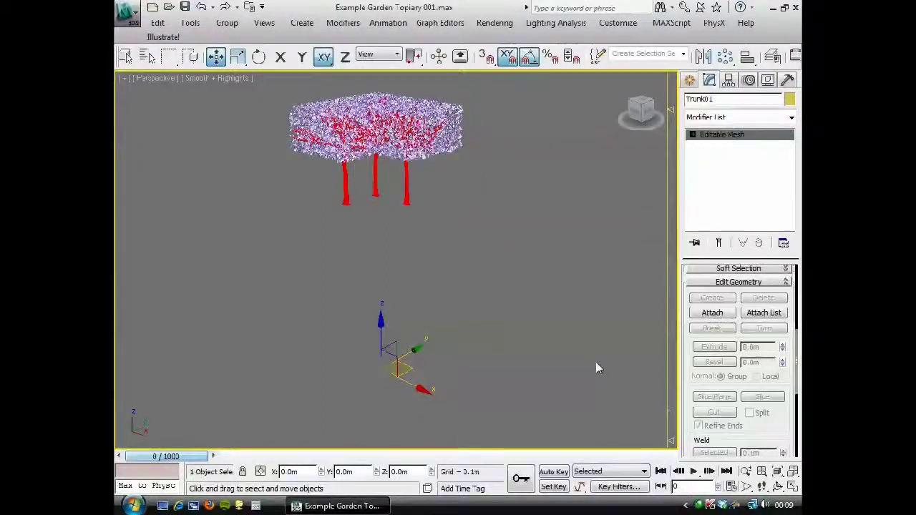
{"action": "left_click", "coordinate": [711, 313]}
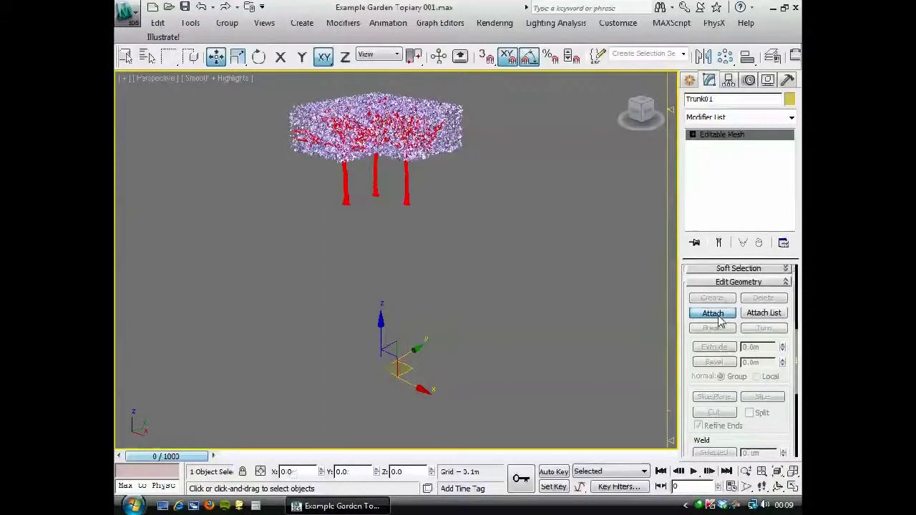
{"action": "left_click", "coordinate": [385, 150]}
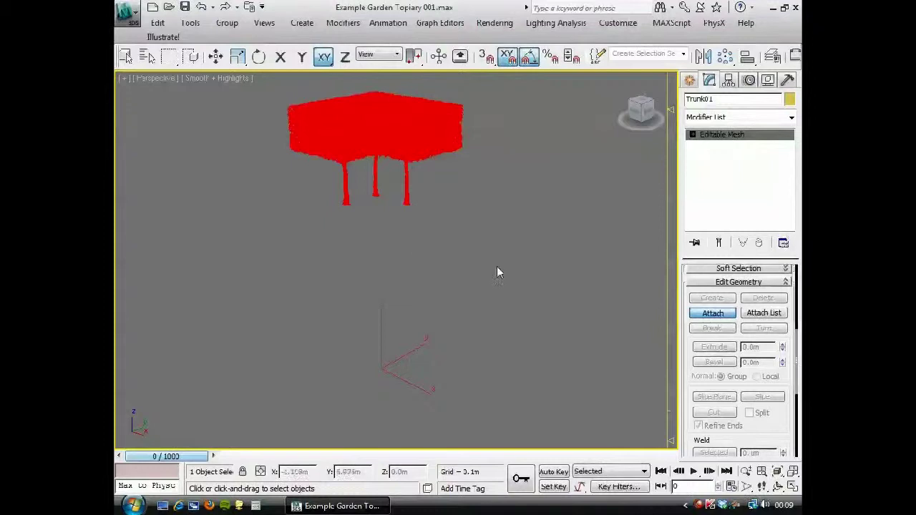
{"action": "key", "text": "w"}
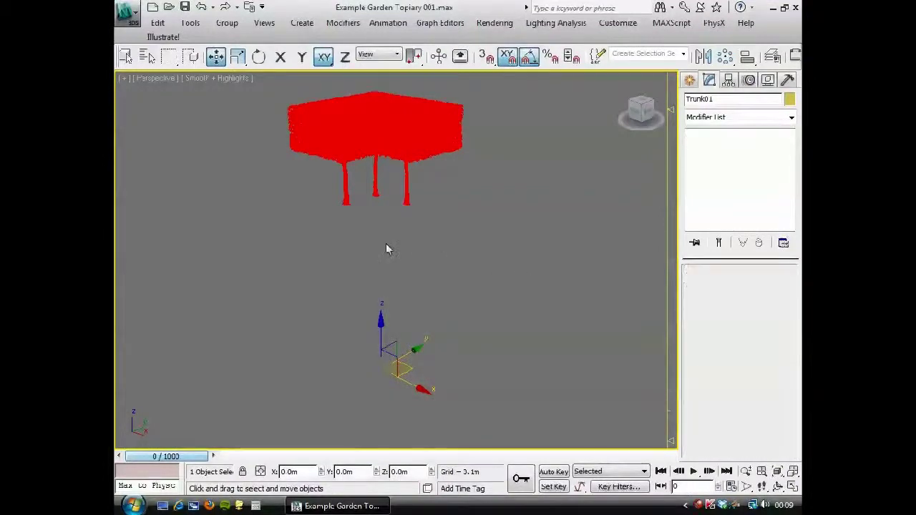
{"action": "left_click", "coordinate": [388, 254]}
{"action": "middle_click_drag", "start_coordinate": [388, 254], "coordinate": [401, 311]}
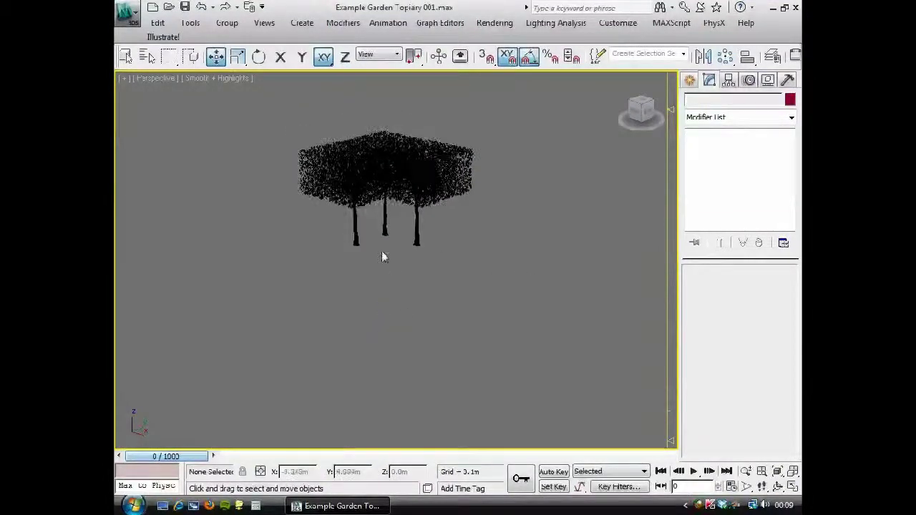
{"action": "left_click", "coordinate": [405, 189]}
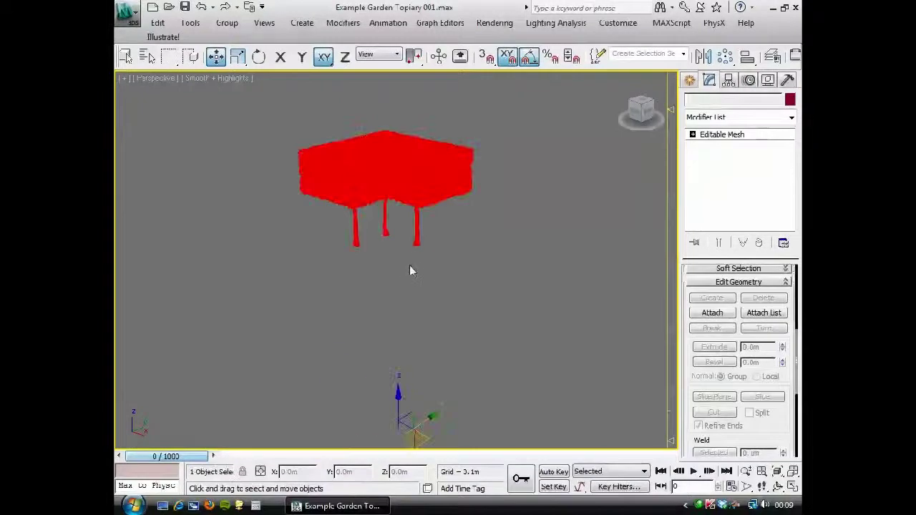
{"action": "middle_click_drag", "start_coordinate": [409, 271], "coordinate": [390, 287], "text": "alt"}
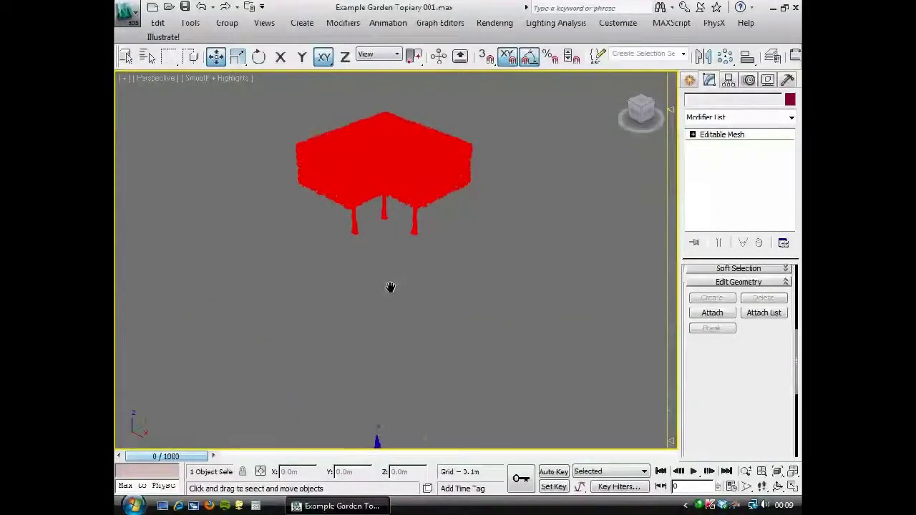